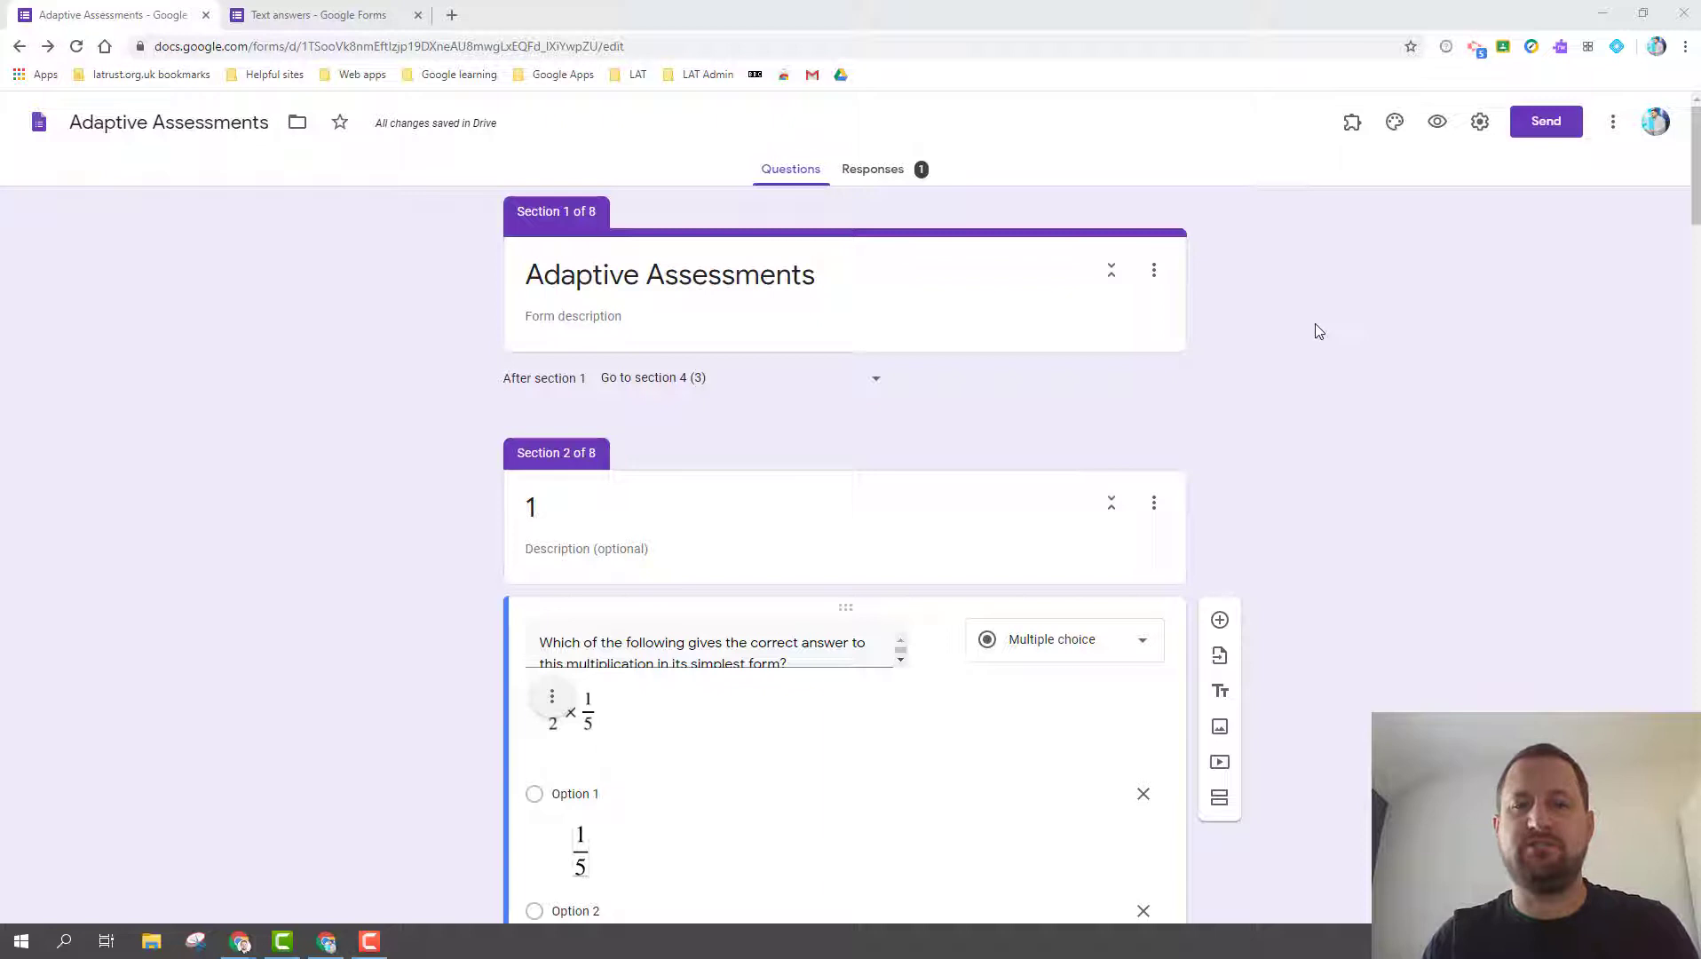
Switch to the Increasing difficulty questions worksheet in Google Docs and deselect the fraction image.
key(alt+Tab)
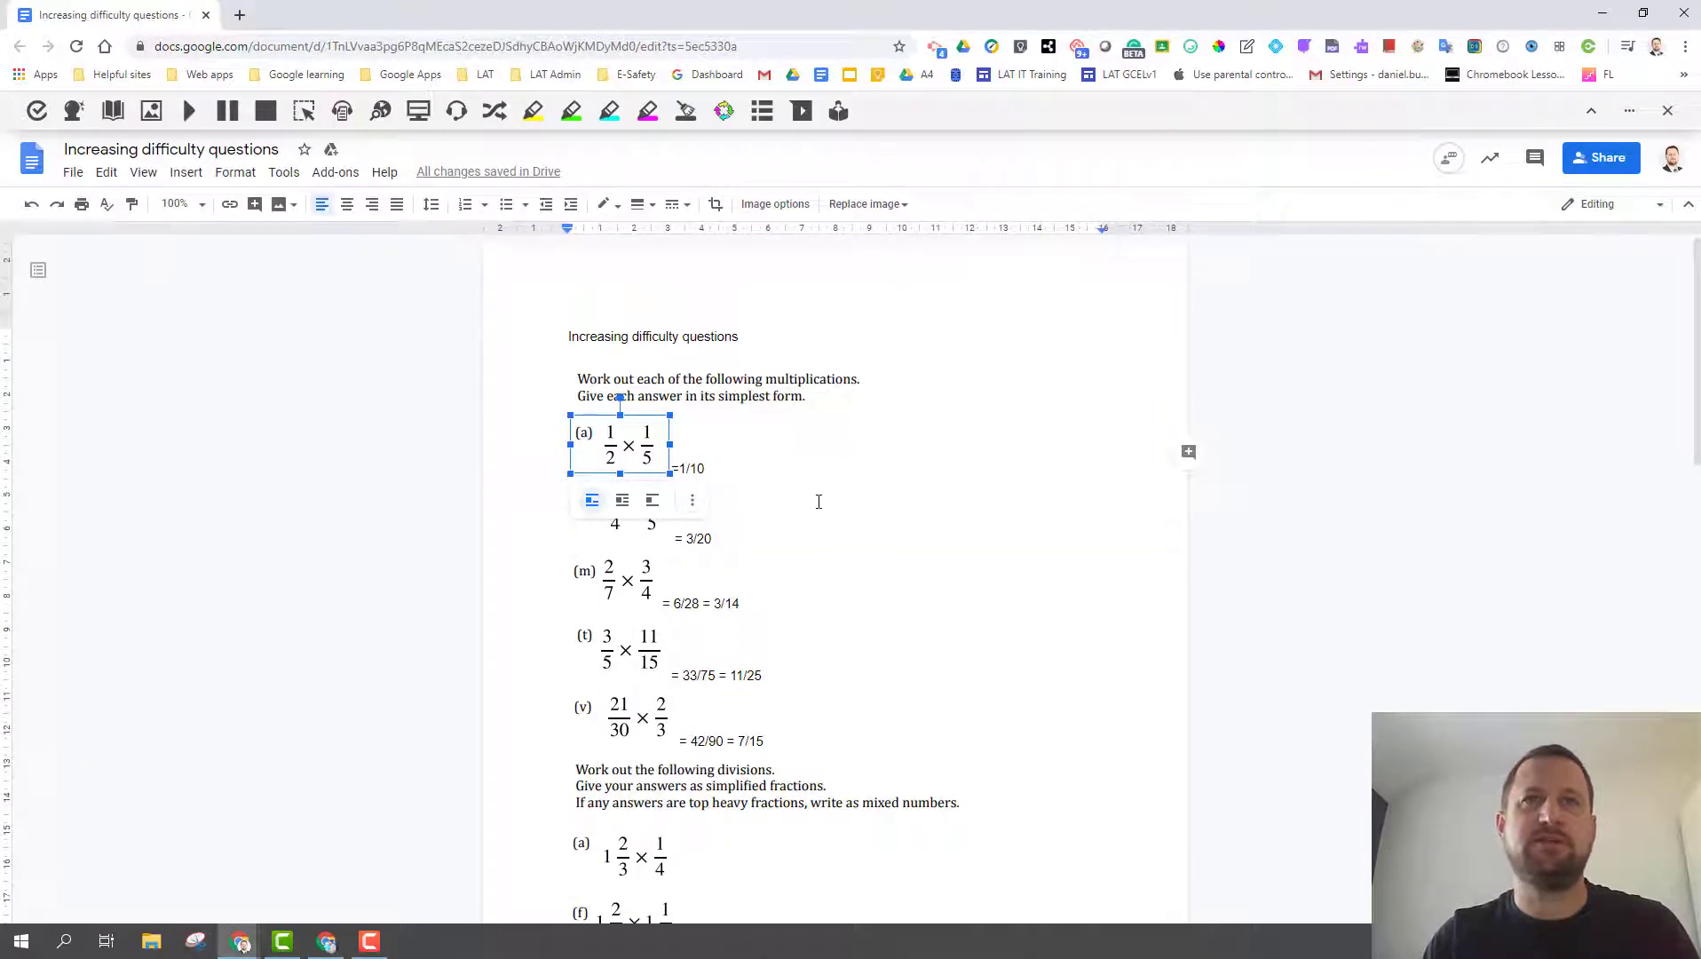
click(681, 535)
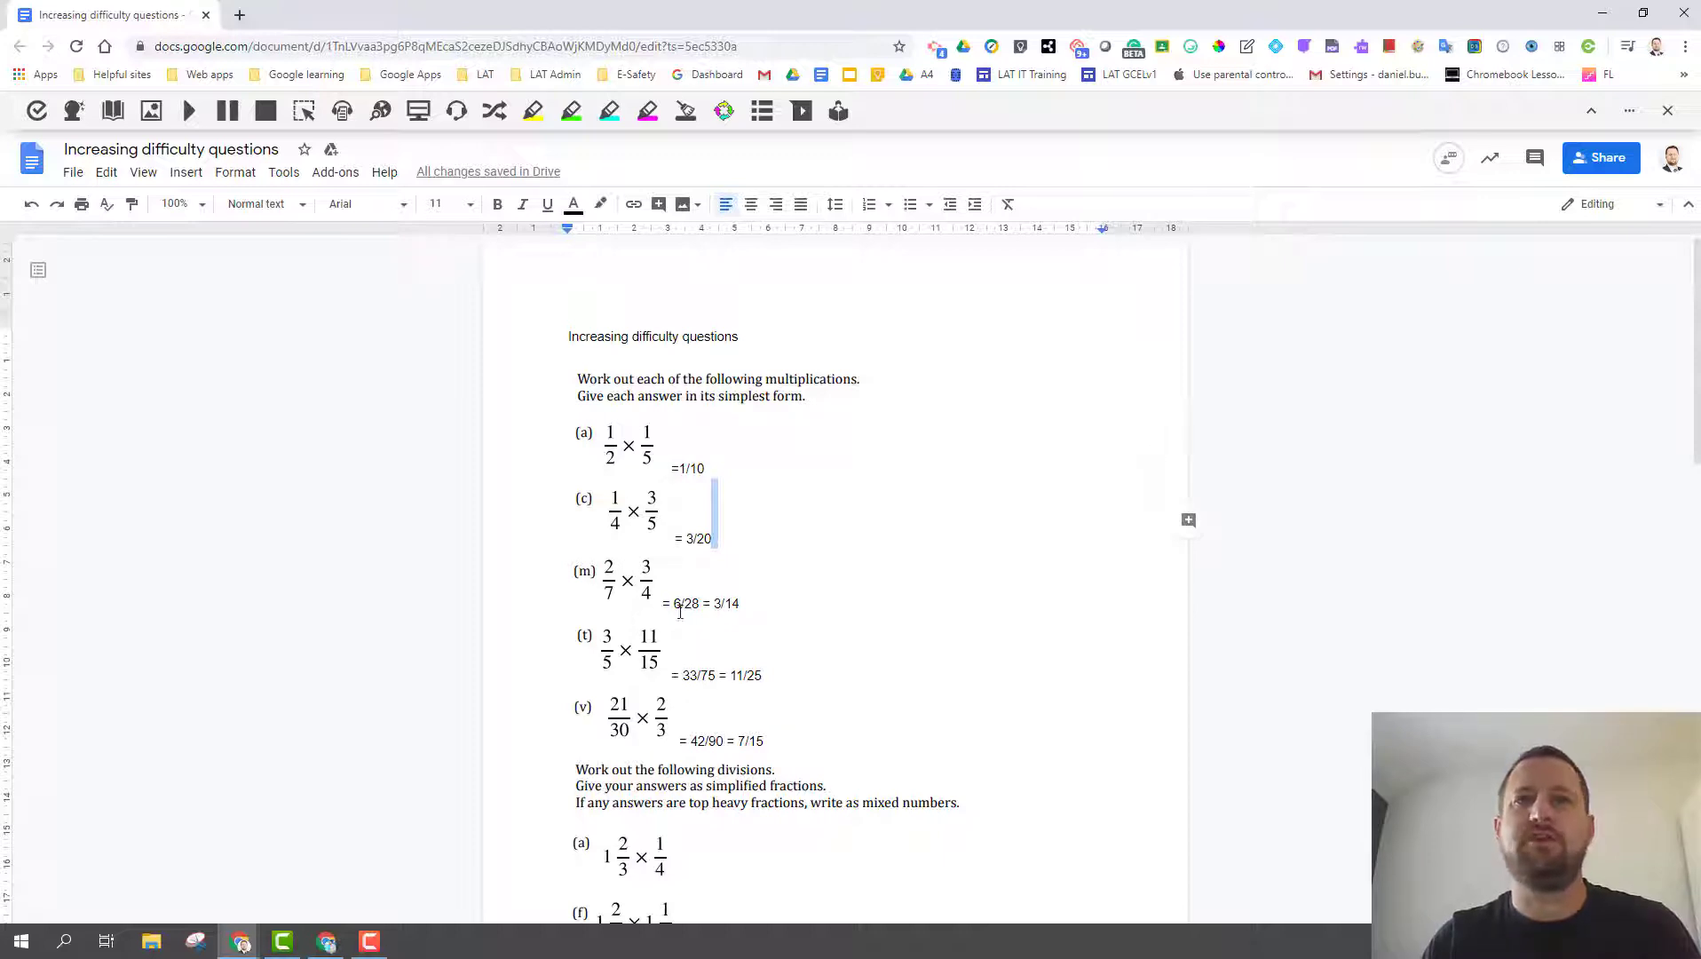
Return to the Adaptive Assessments form and look through its sections.
key(alt+Tab)
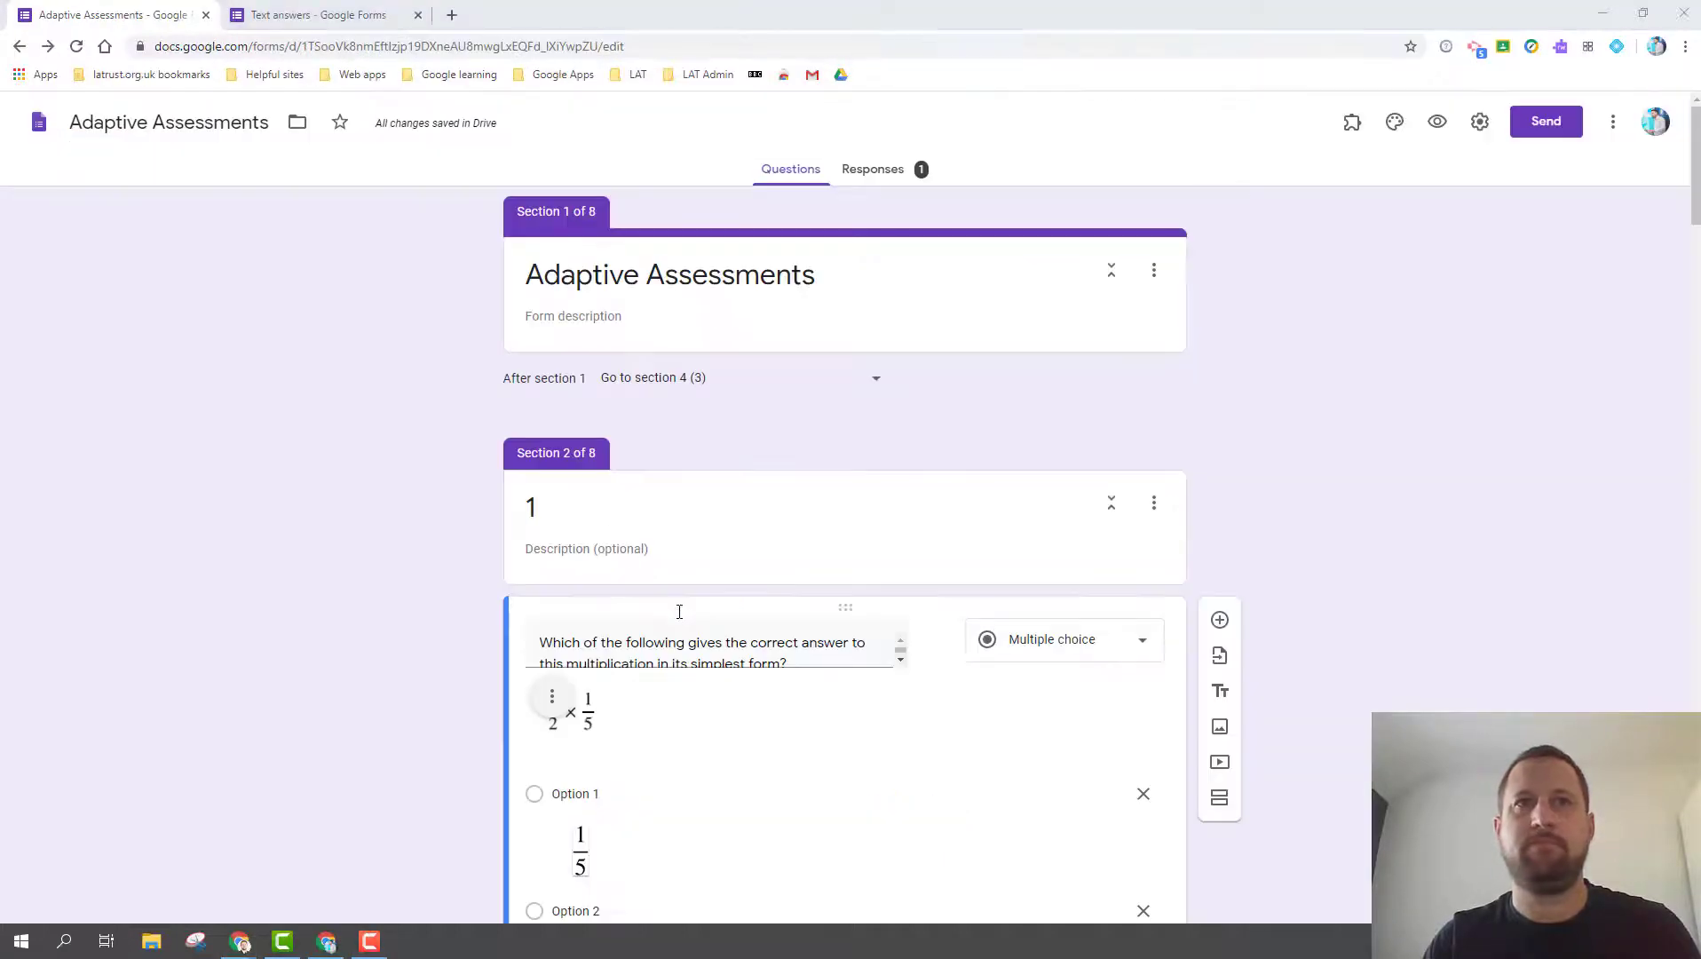
scroll(657, 428, down, 3)
scroll(646, 379, up, 3)
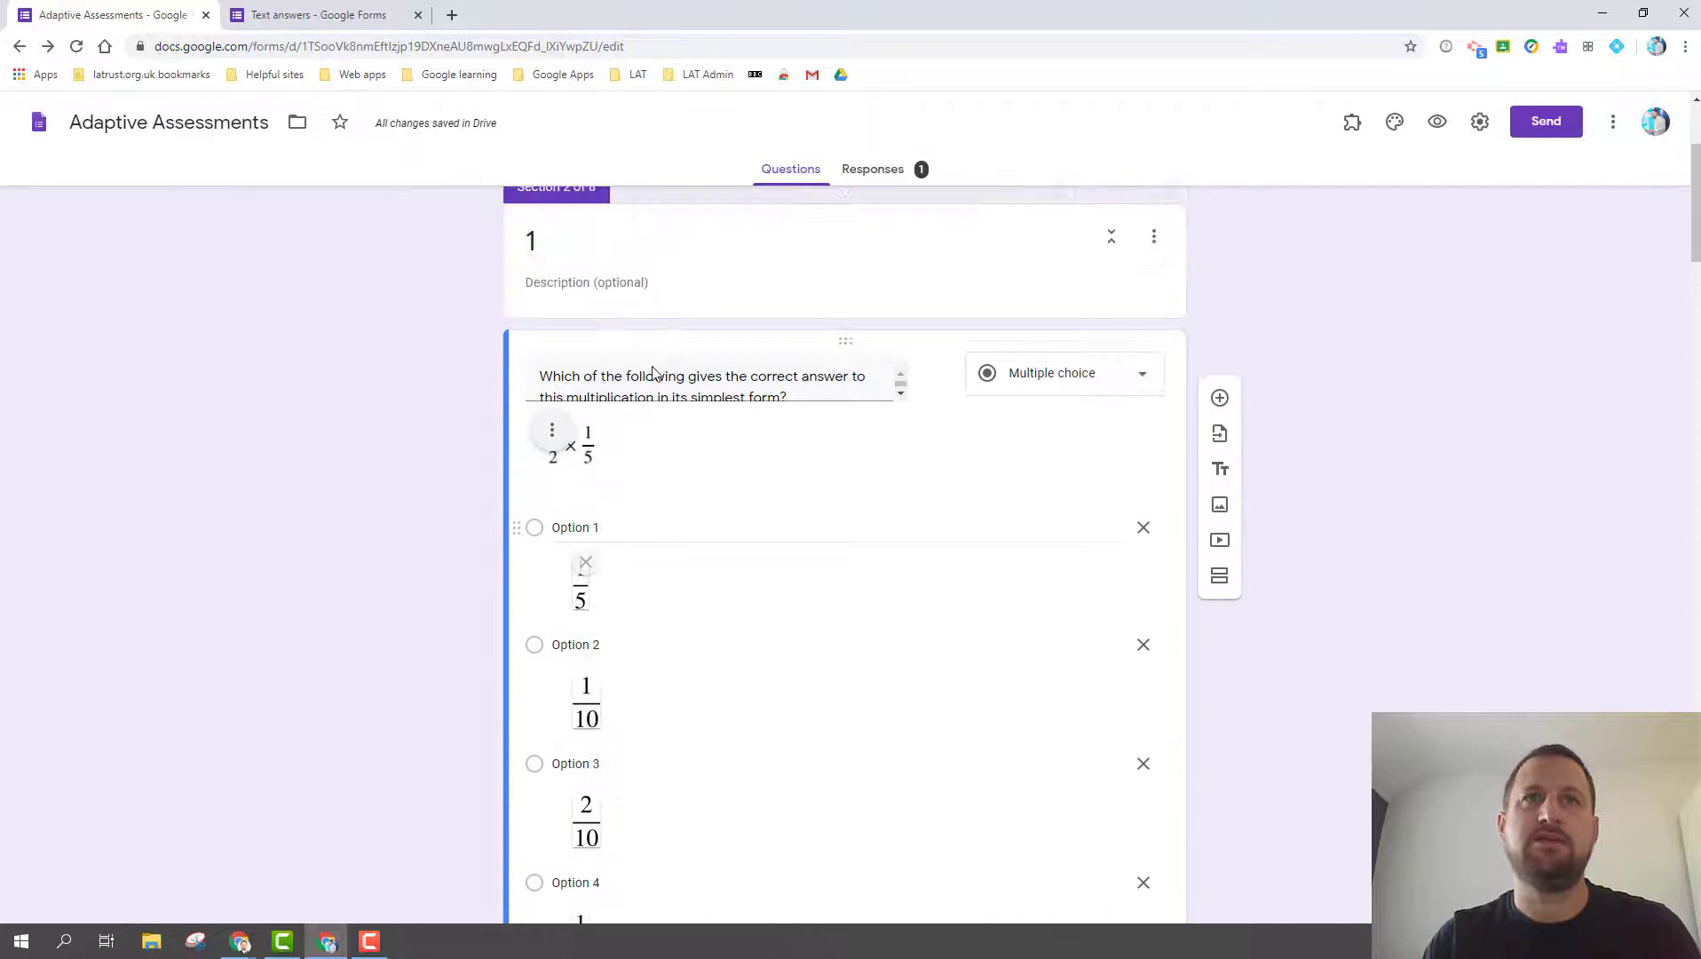
triple_click(651, 384)
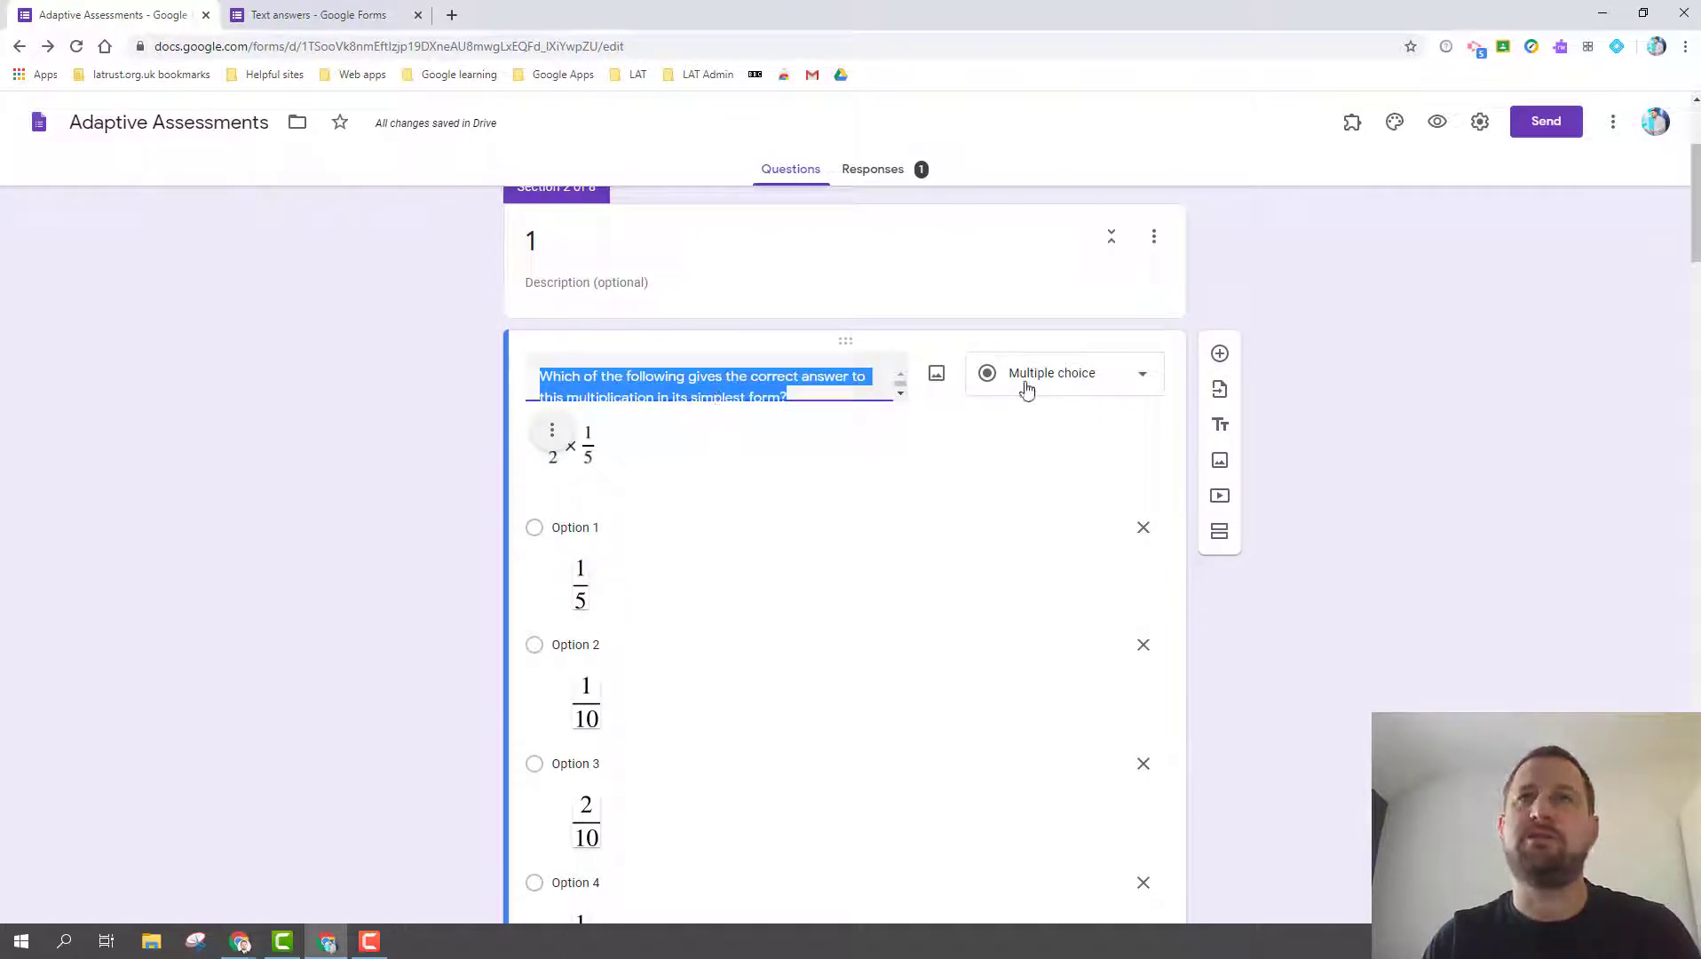
mouse_move(911, 412)
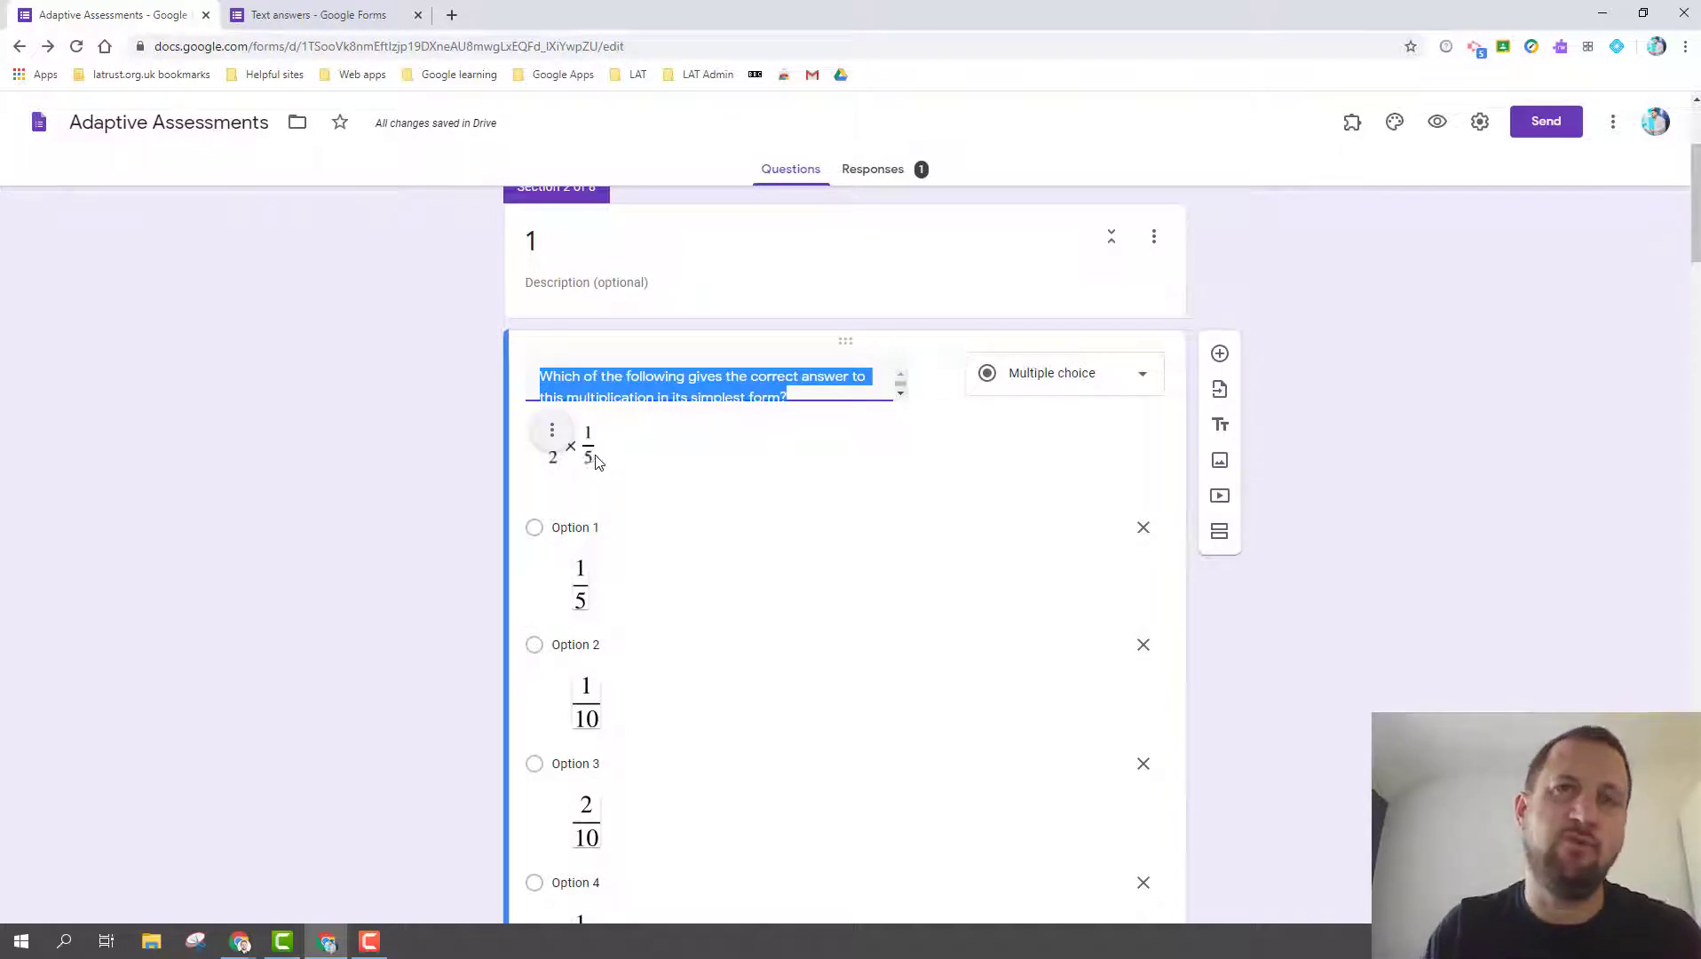
scroll(626, 533, down, 2)
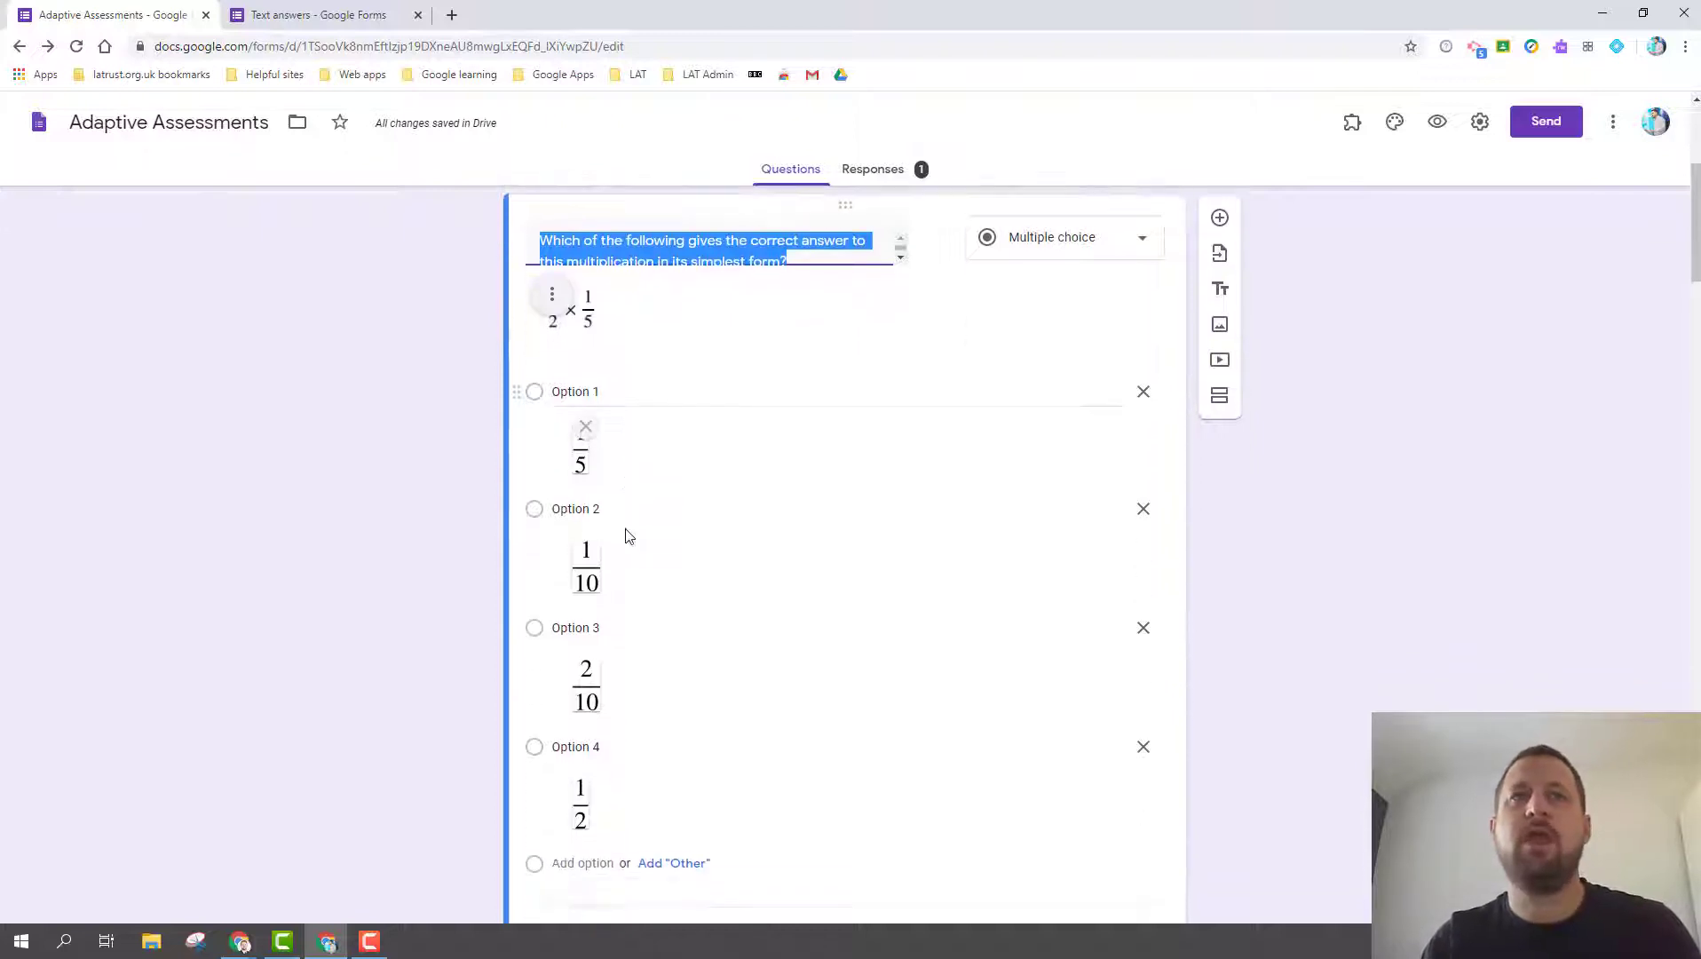
scroll(626, 535, down, 1)
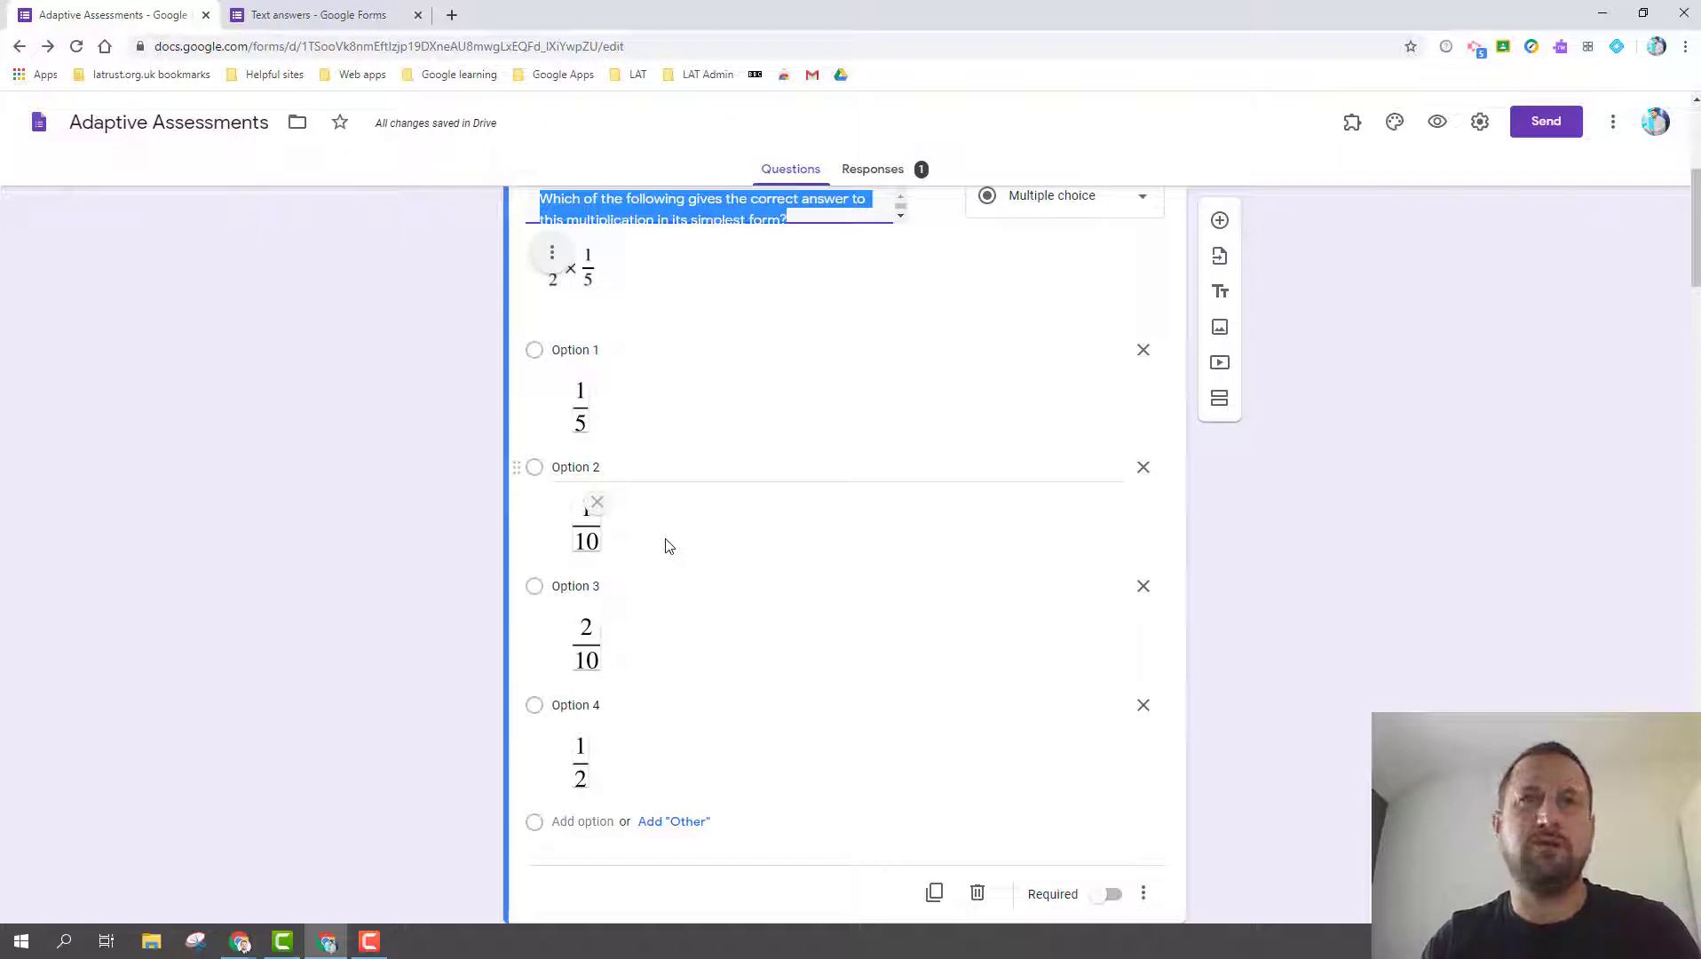
scroll(665, 541, up, 2)
scroll(524, 347, up, 1)
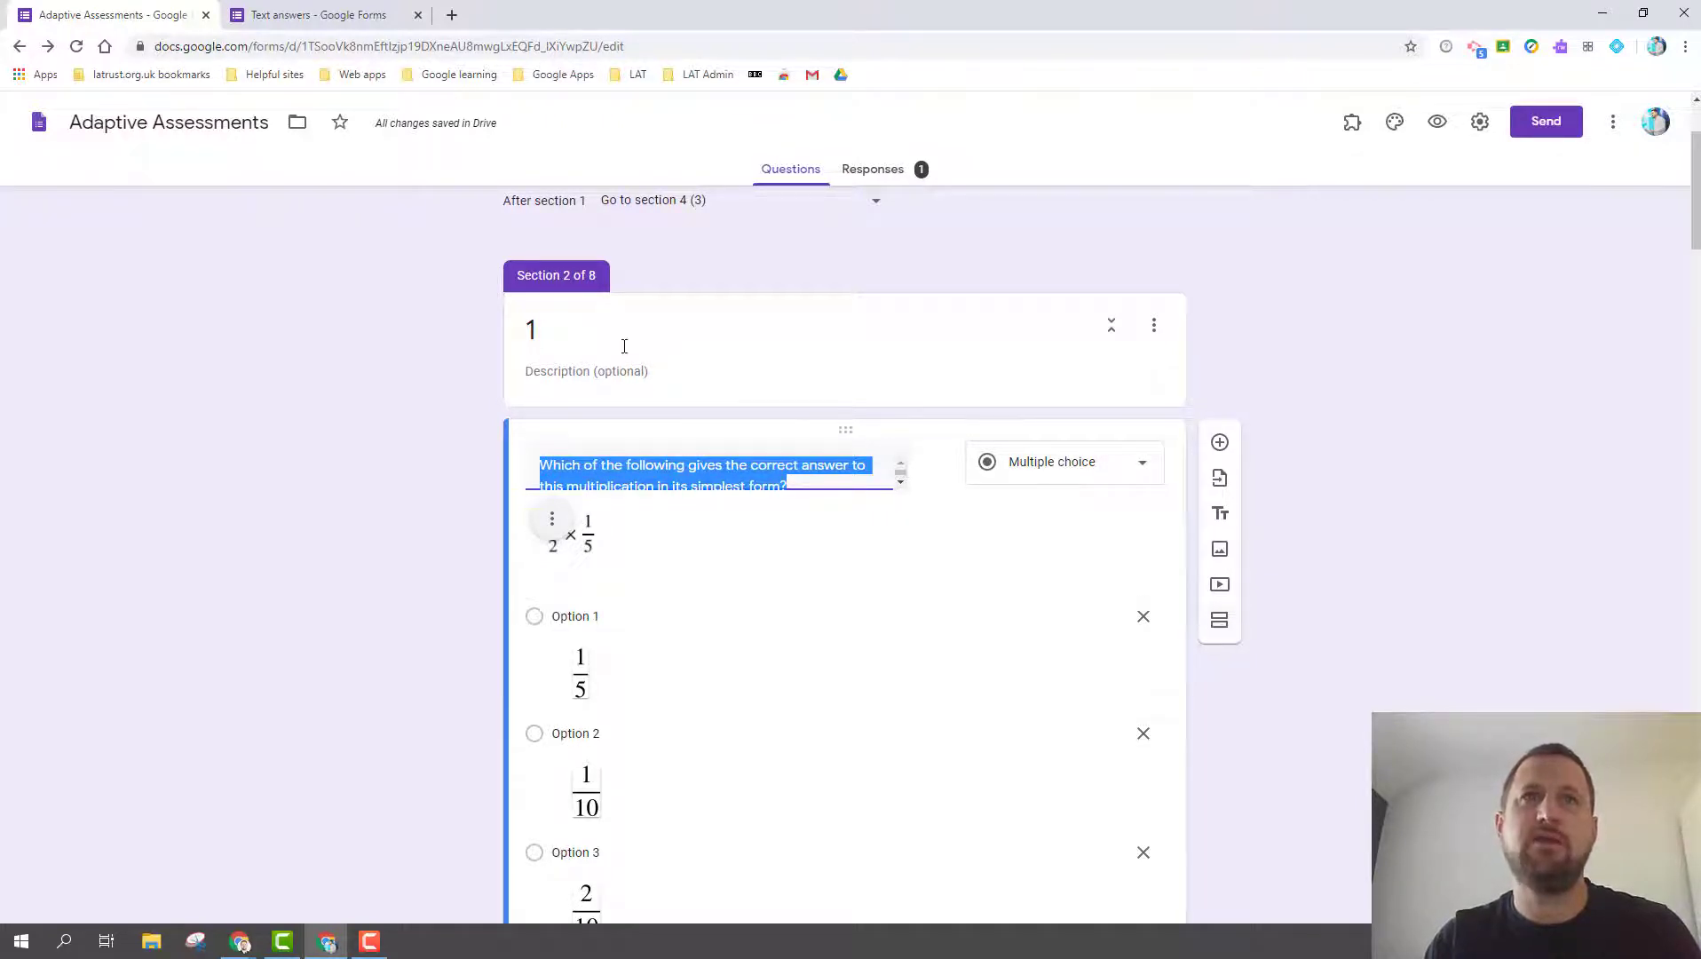
Open the 1/2 × 1/5 question card for editing.
scroll(577, 555, down, 10)
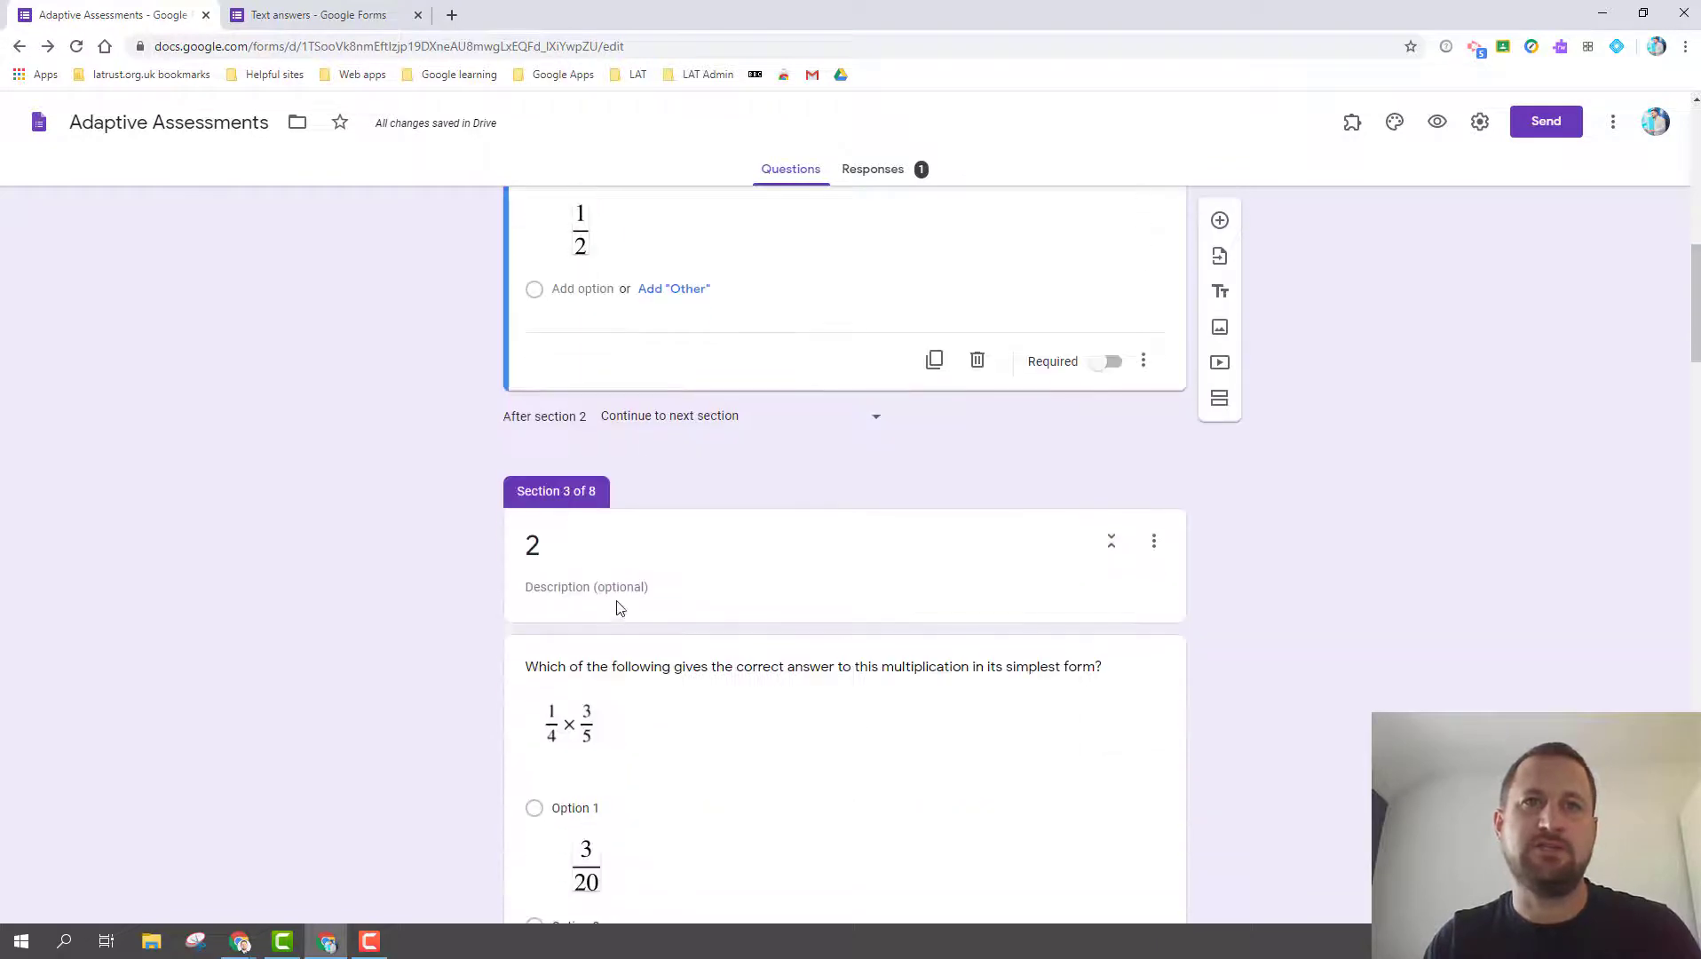
scroll(620, 615, down, 20)
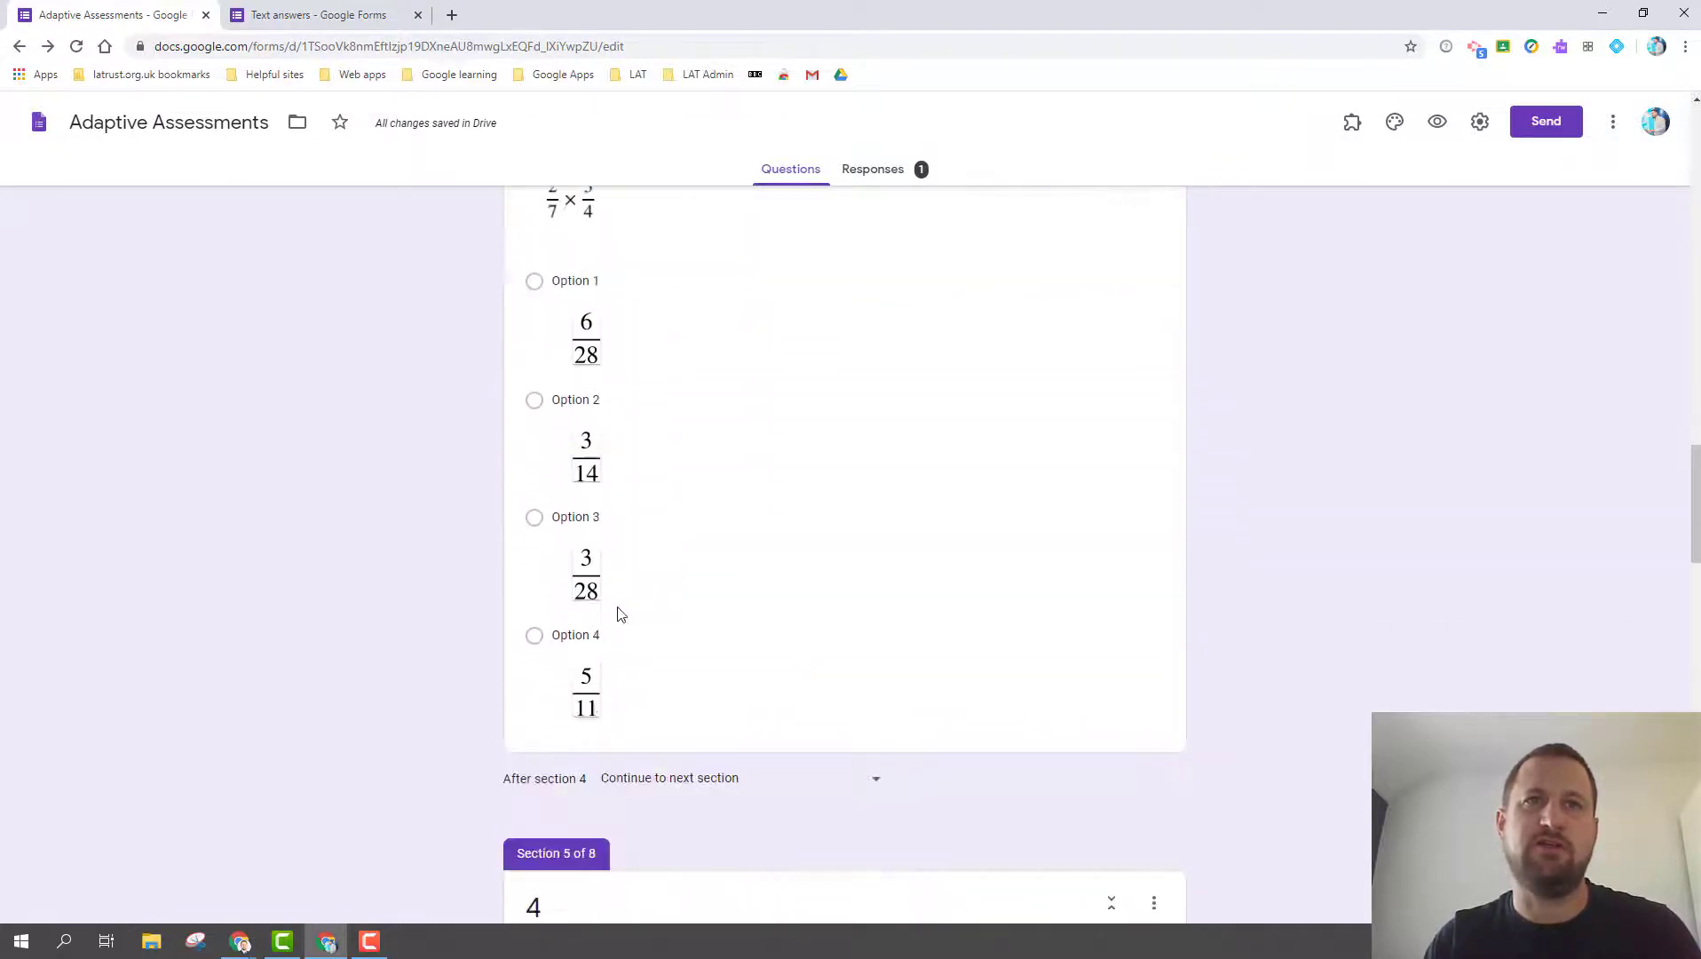
scroll(621, 611, up, 20)
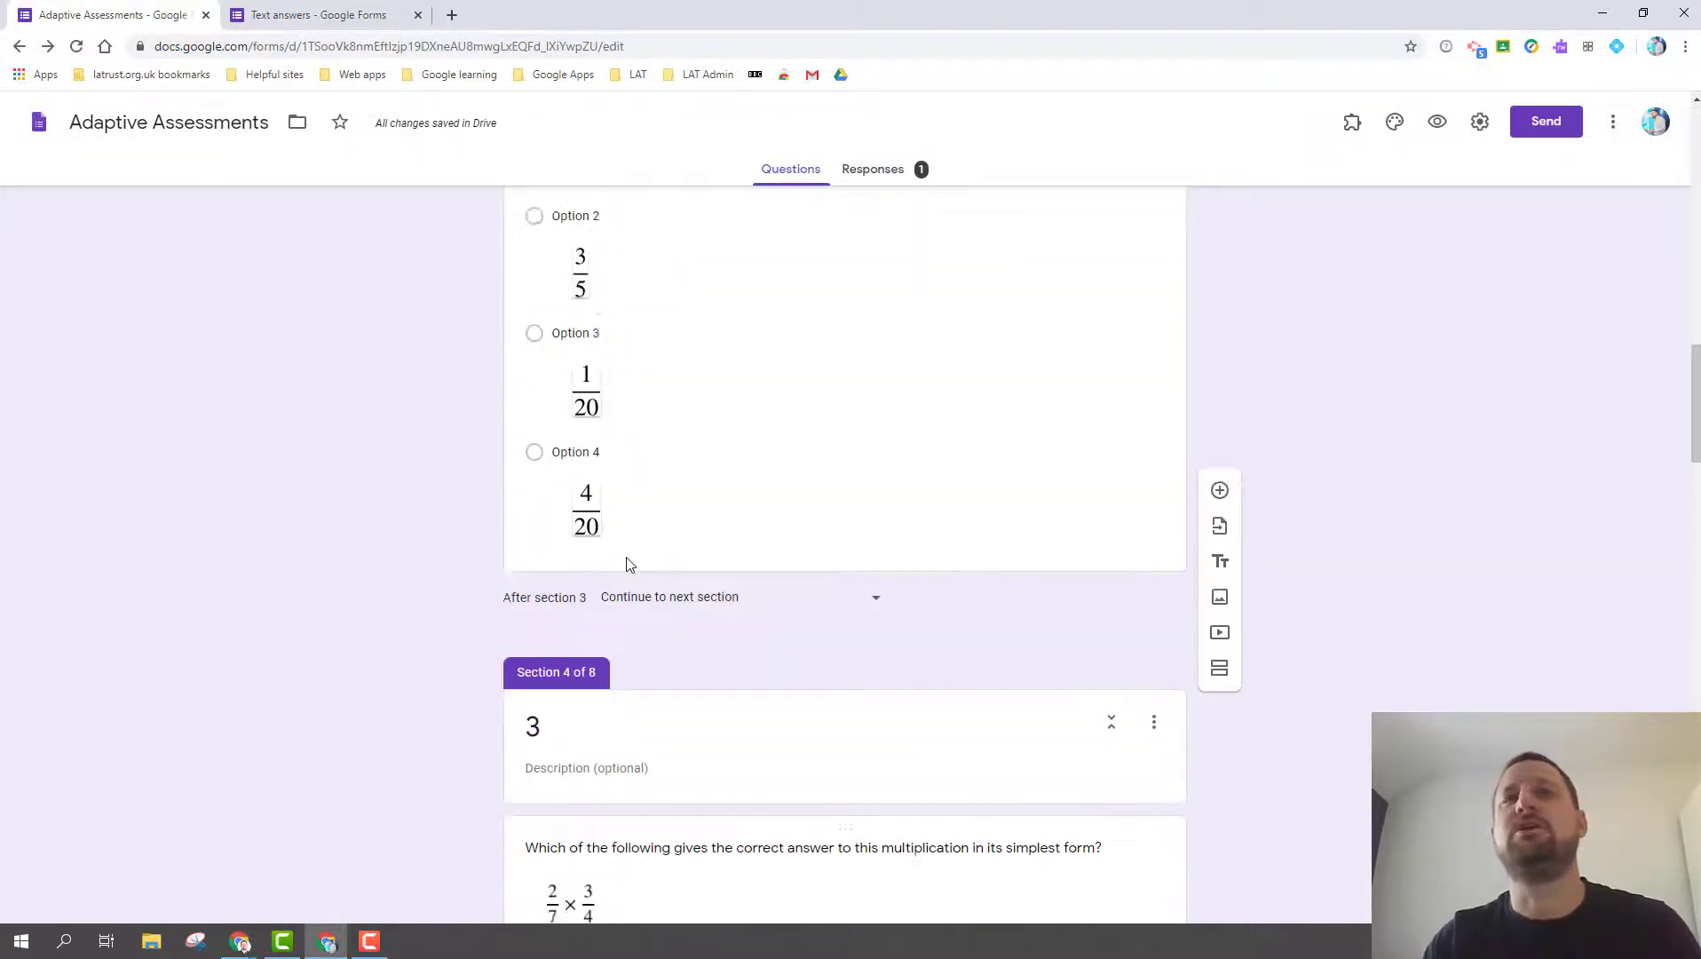
scroll(634, 563, up, 5)
click(634, 562)
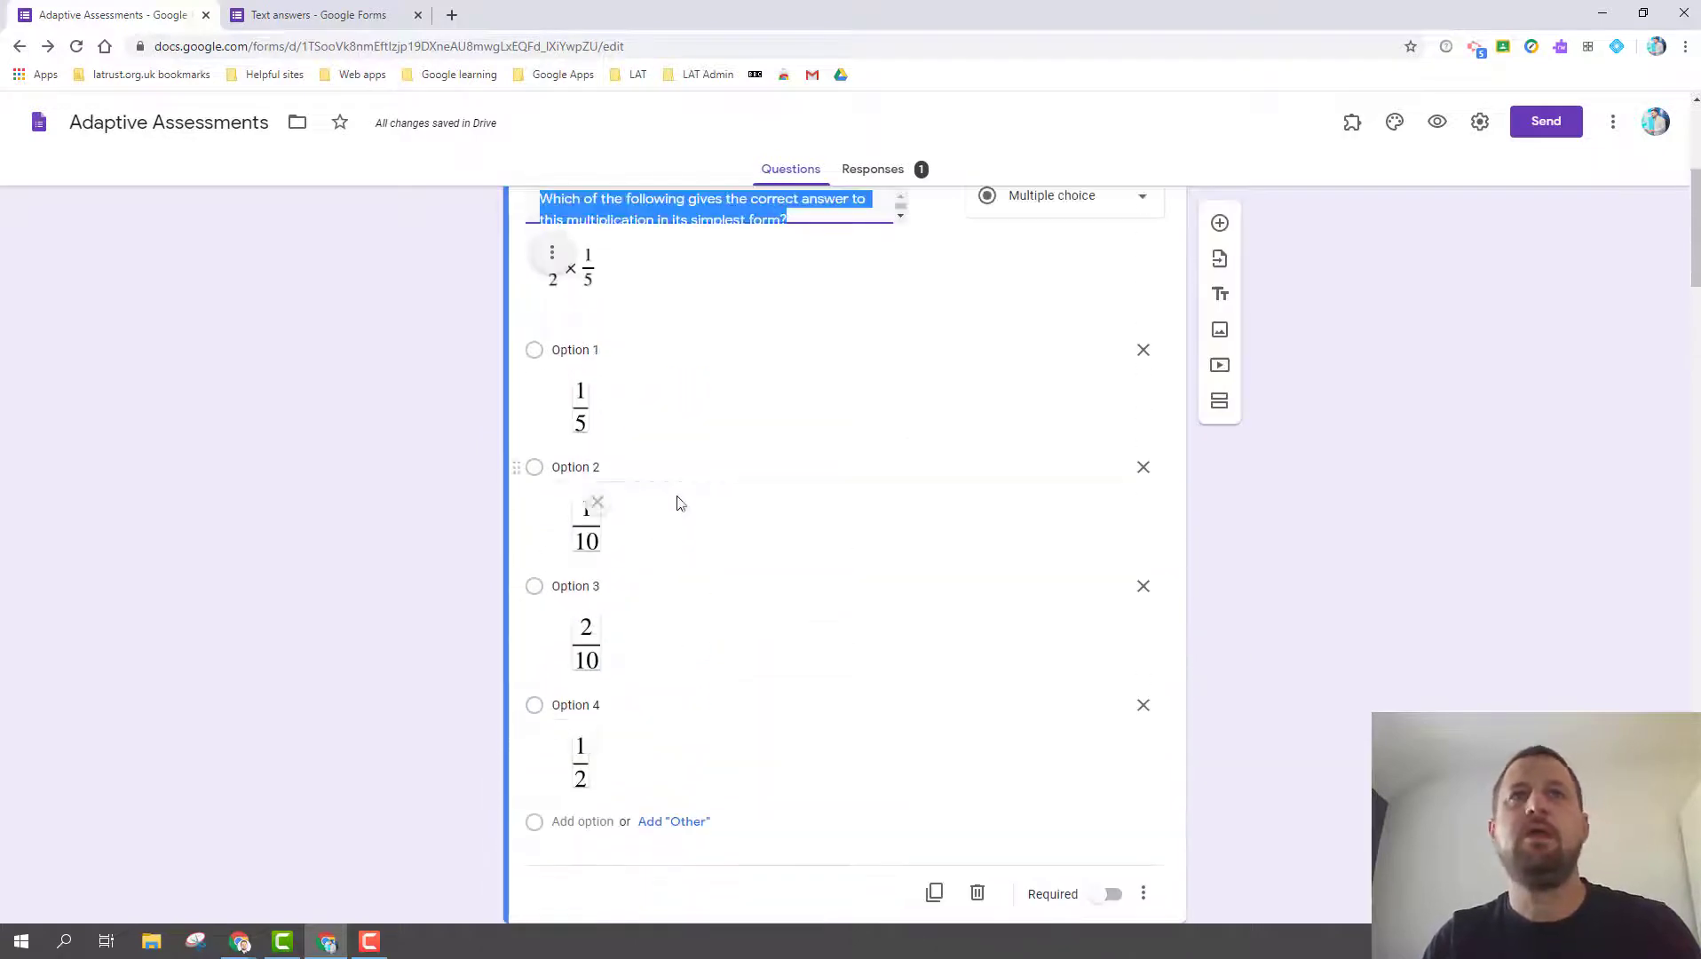
scroll(679, 503, up, 1)
scroll(679, 503, down, 1)
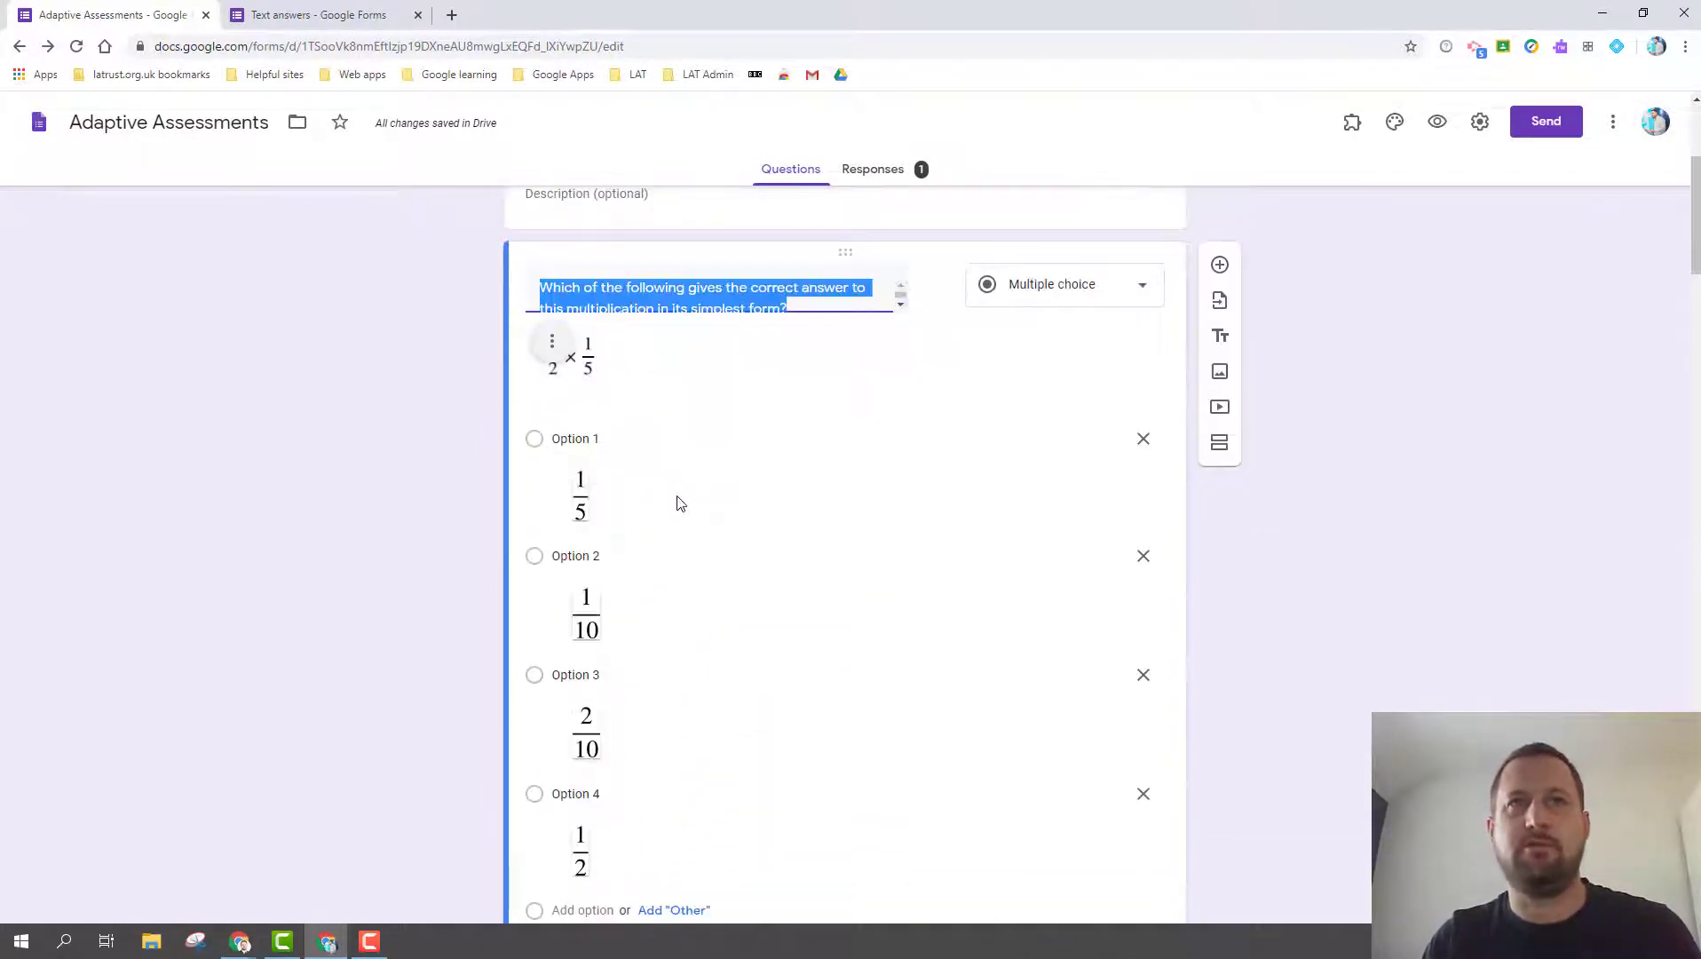
scroll(679, 504, down, 1)
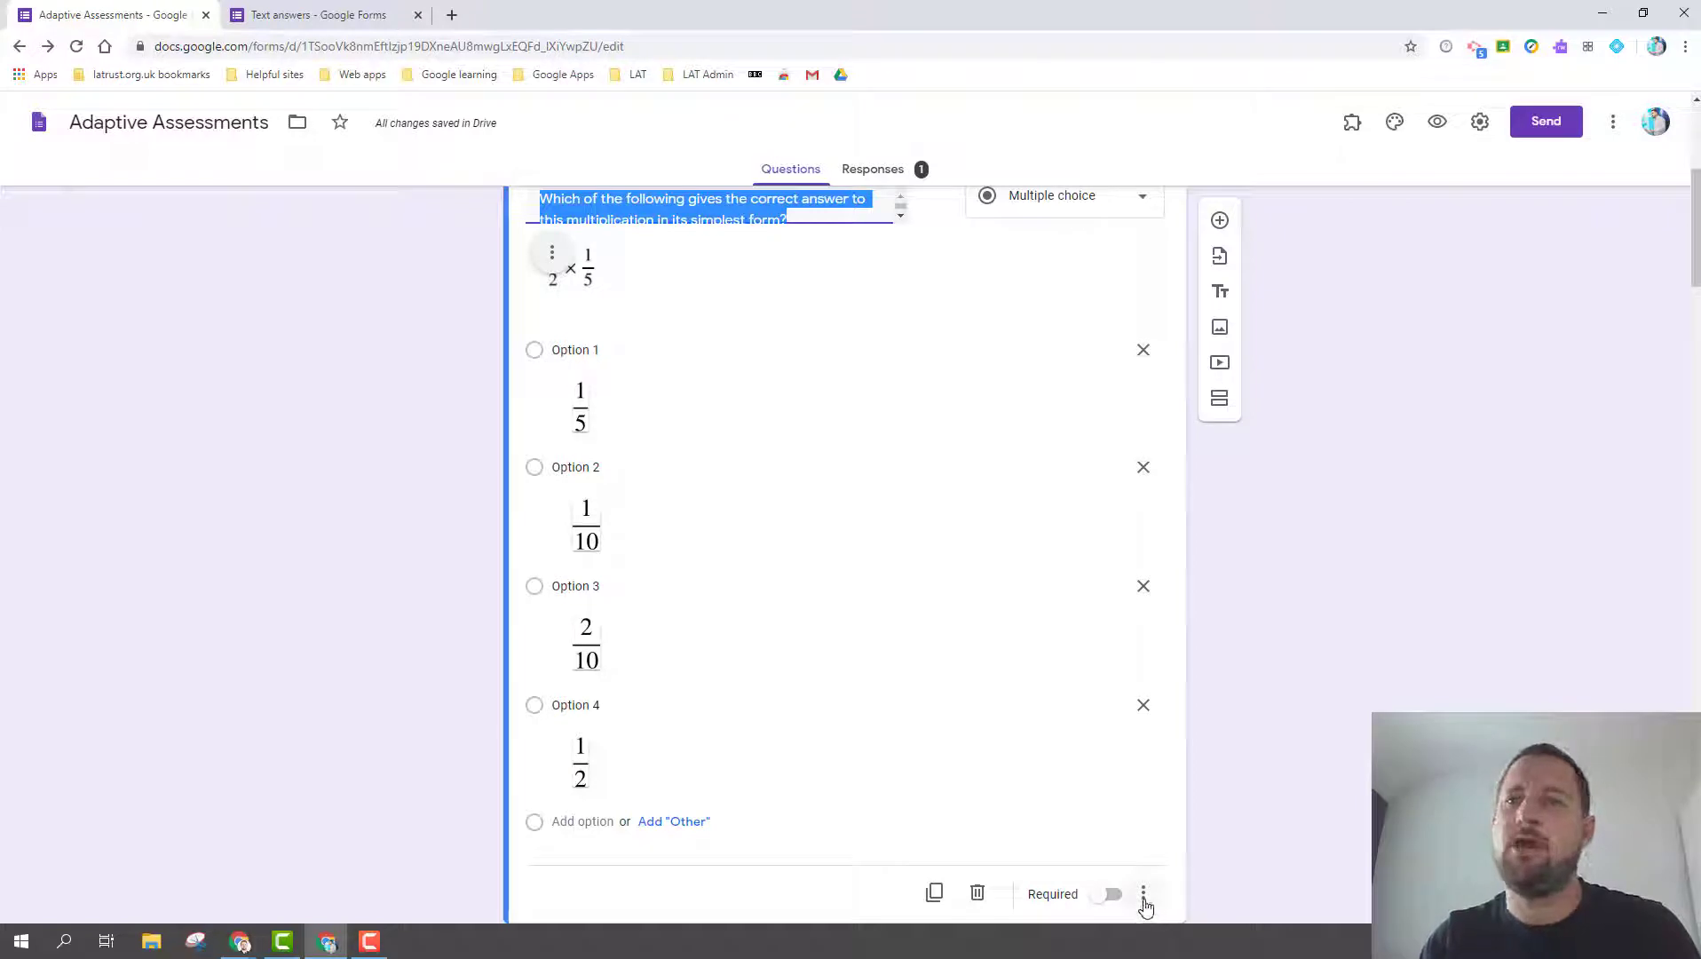
Enable 'Go to section based on answer' on the 1/2 × 1/5 question.
click(1145, 897)
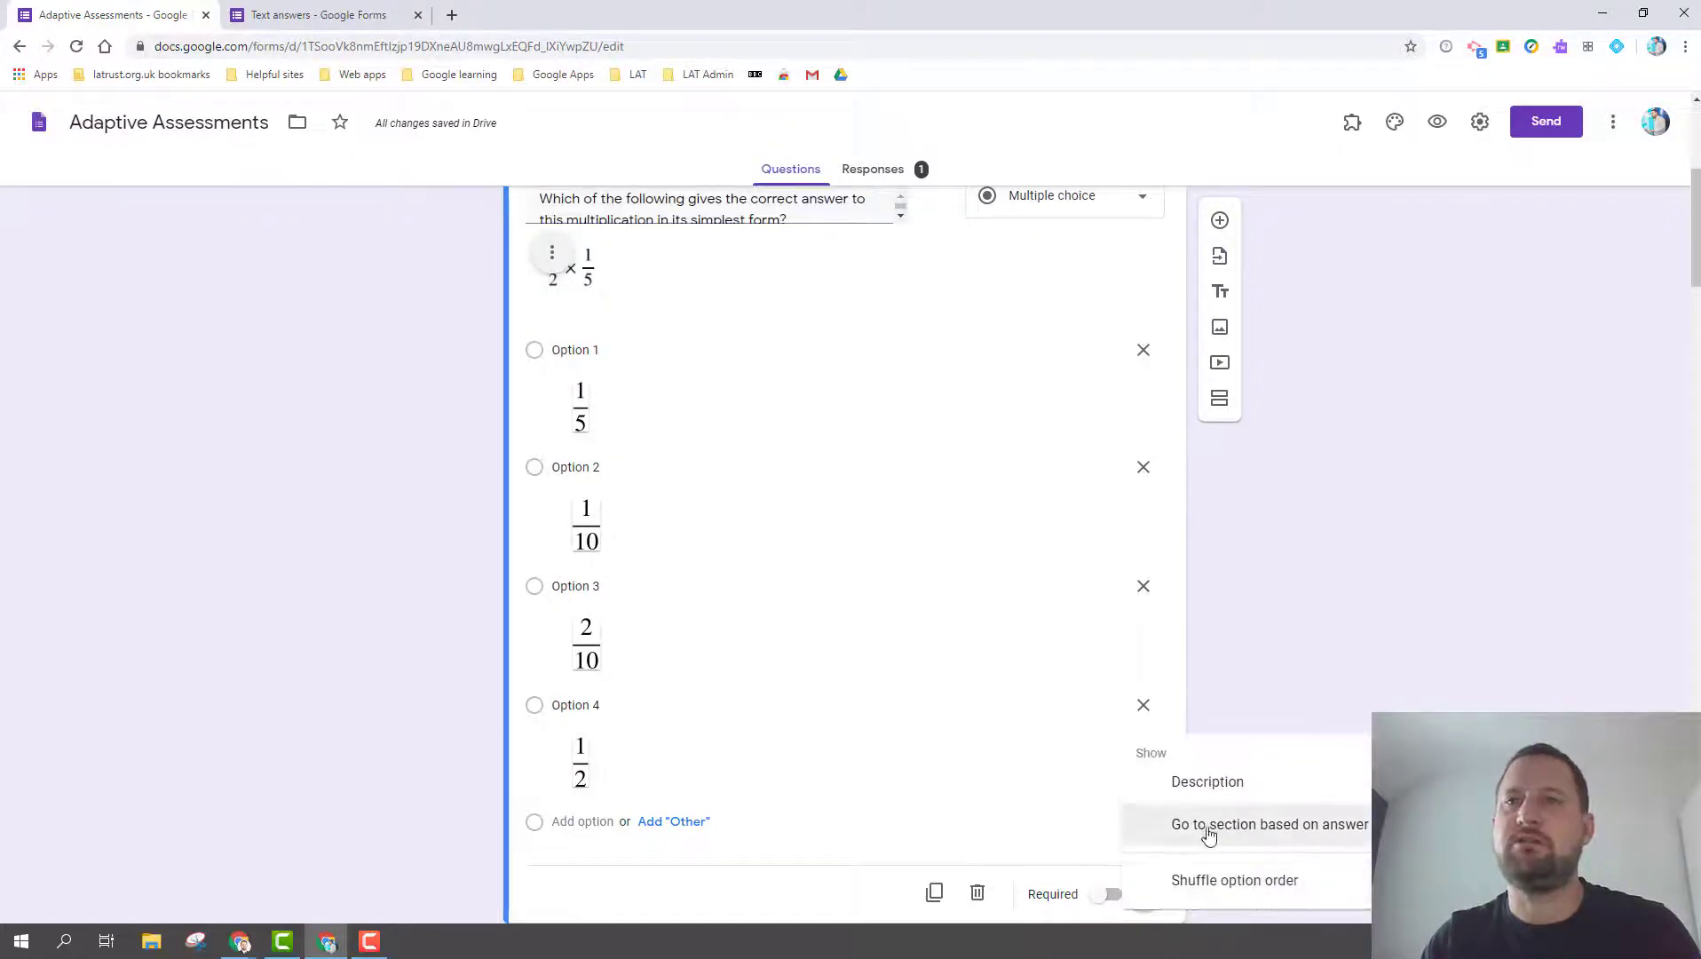
click(1196, 825)
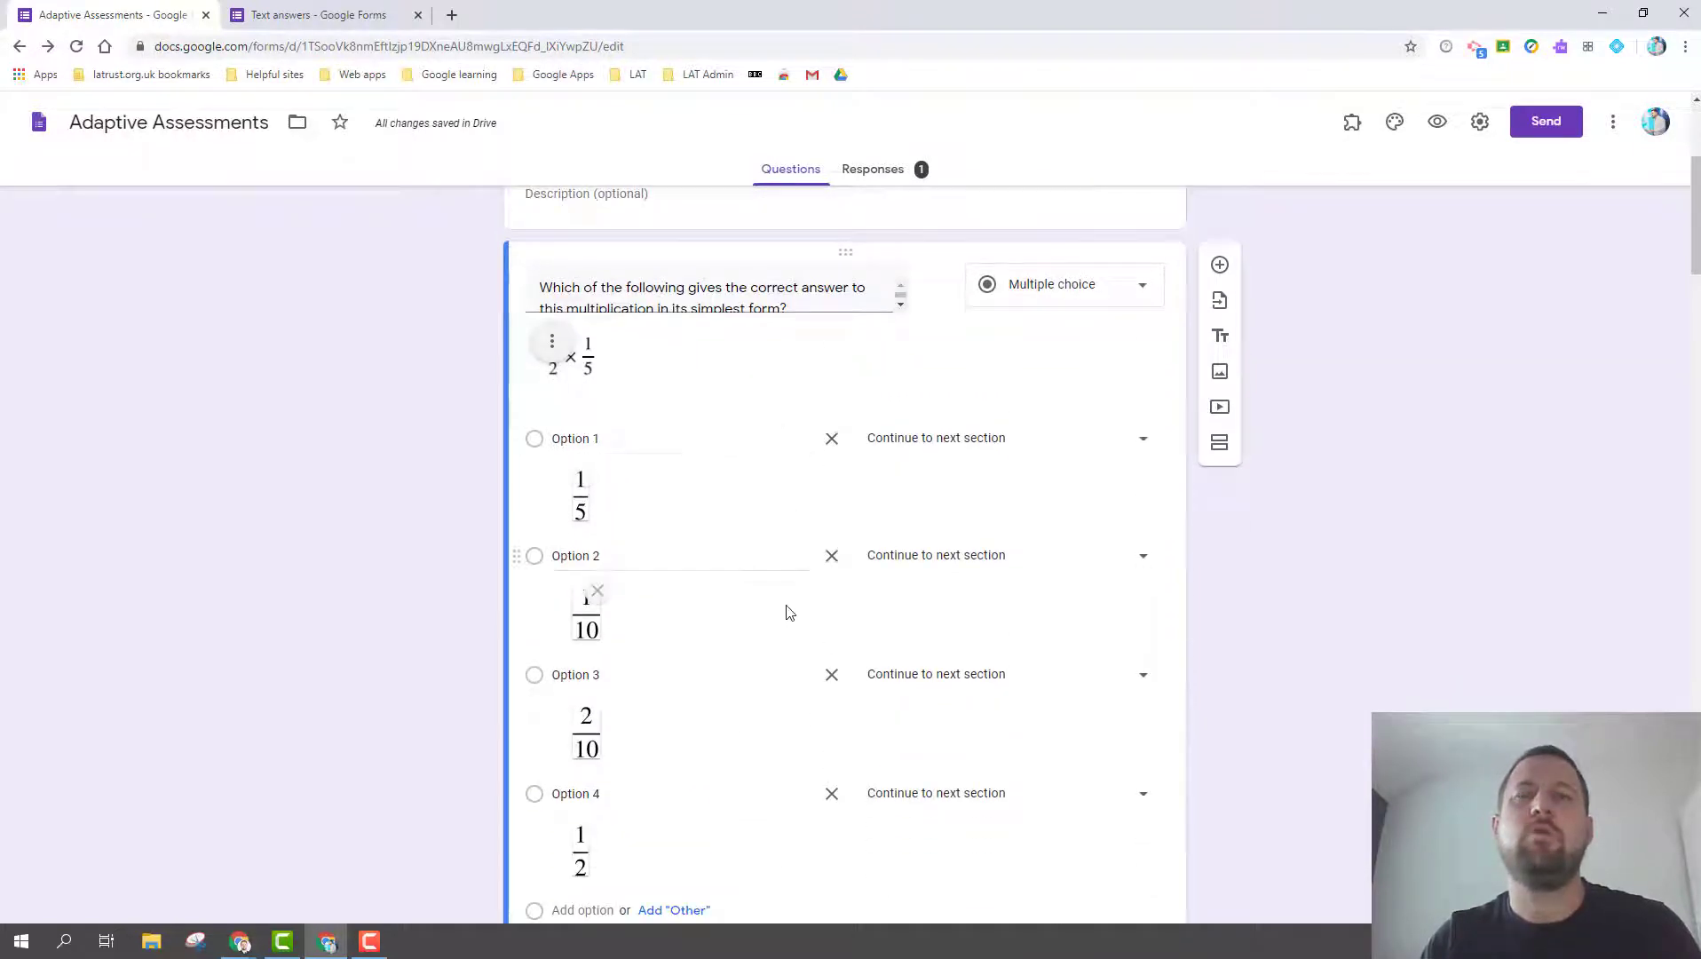
scroll(763, 634, down, 5)
scroll(760, 640, down, 15)
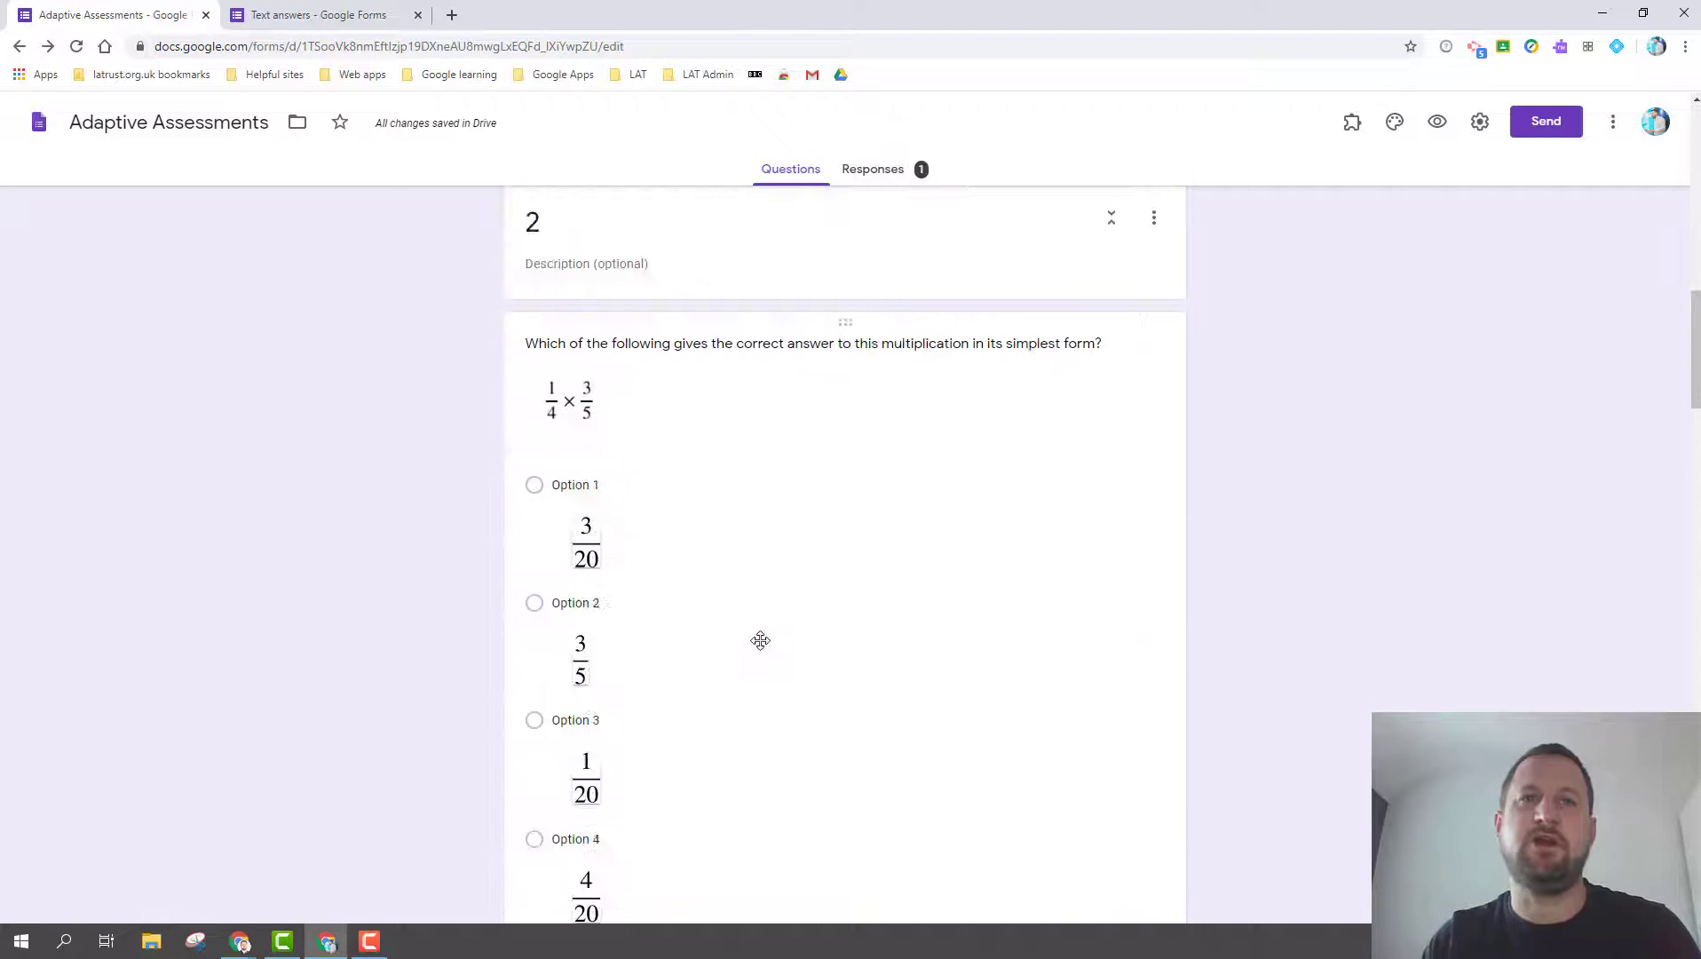
scroll(762, 641, down, 3)
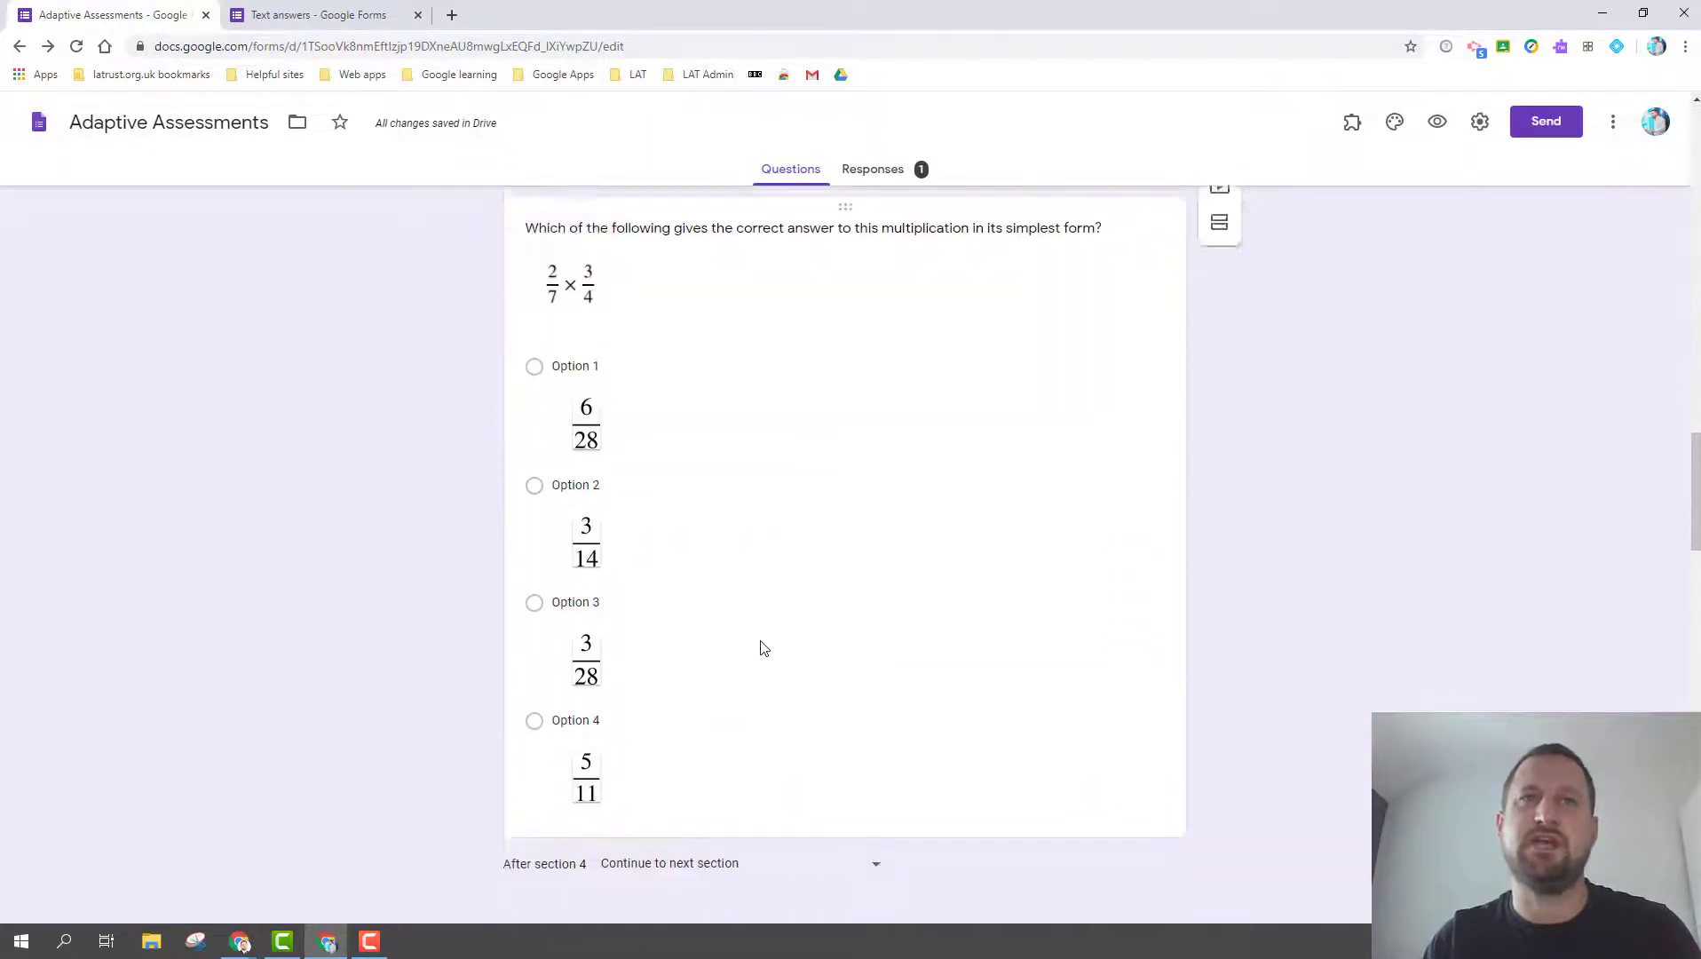
scroll(761, 645, up, 4)
scroll(762, 647, up, 20)
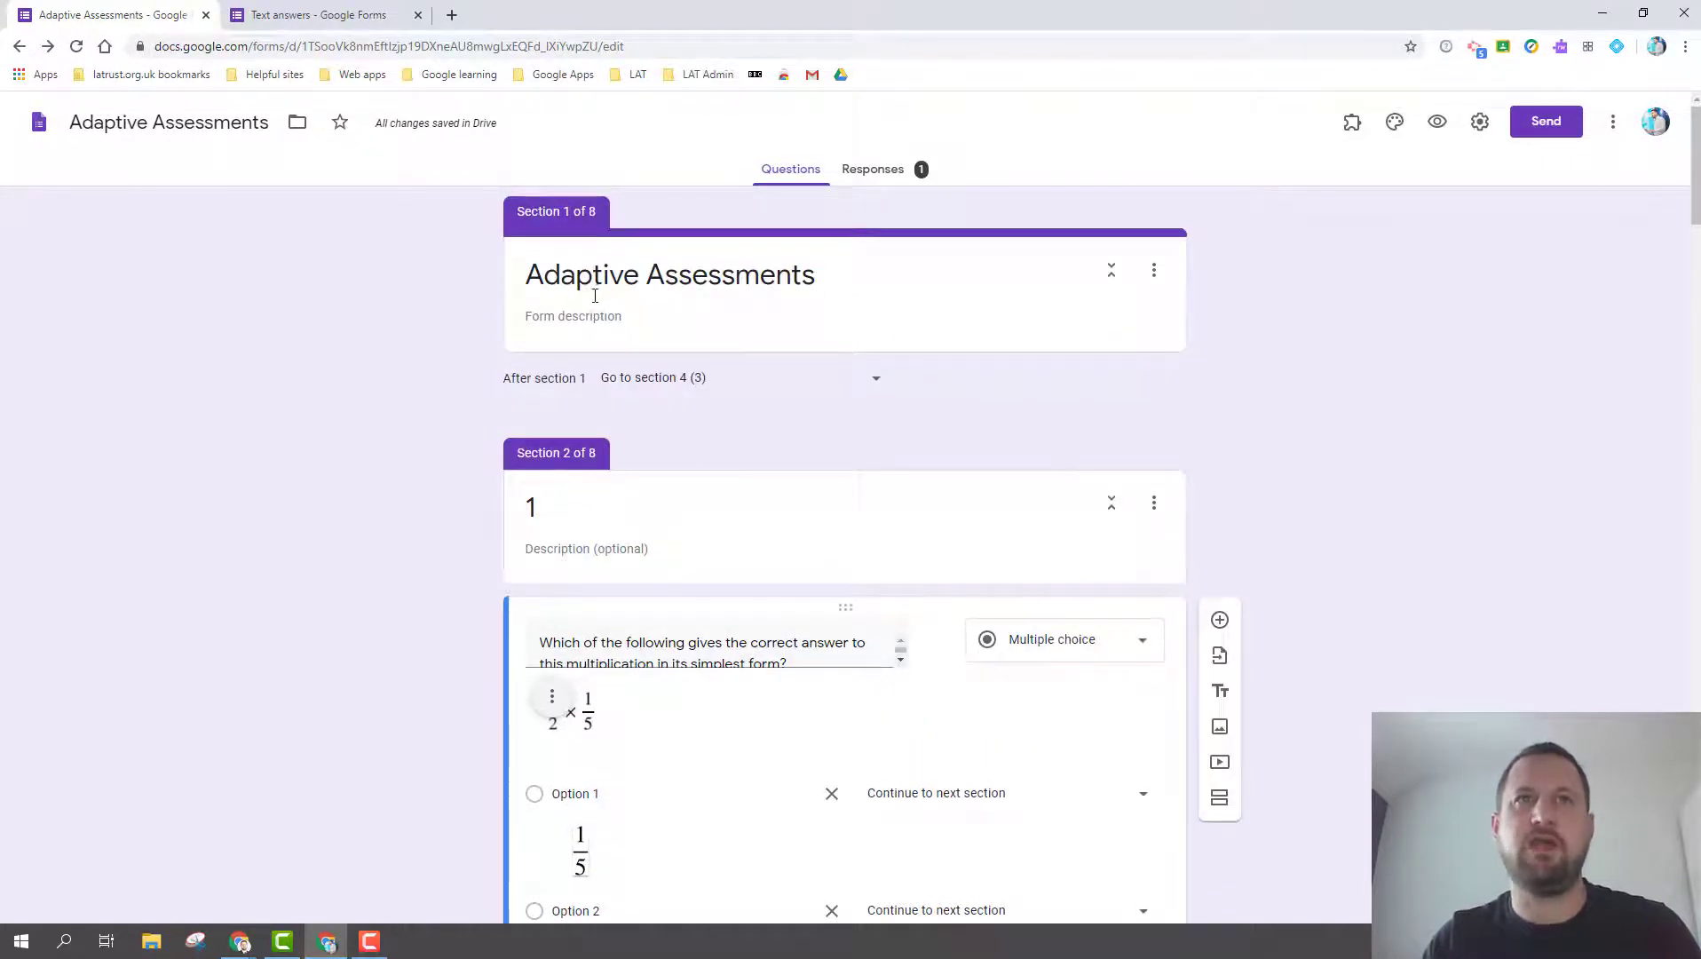
click(650, 380)
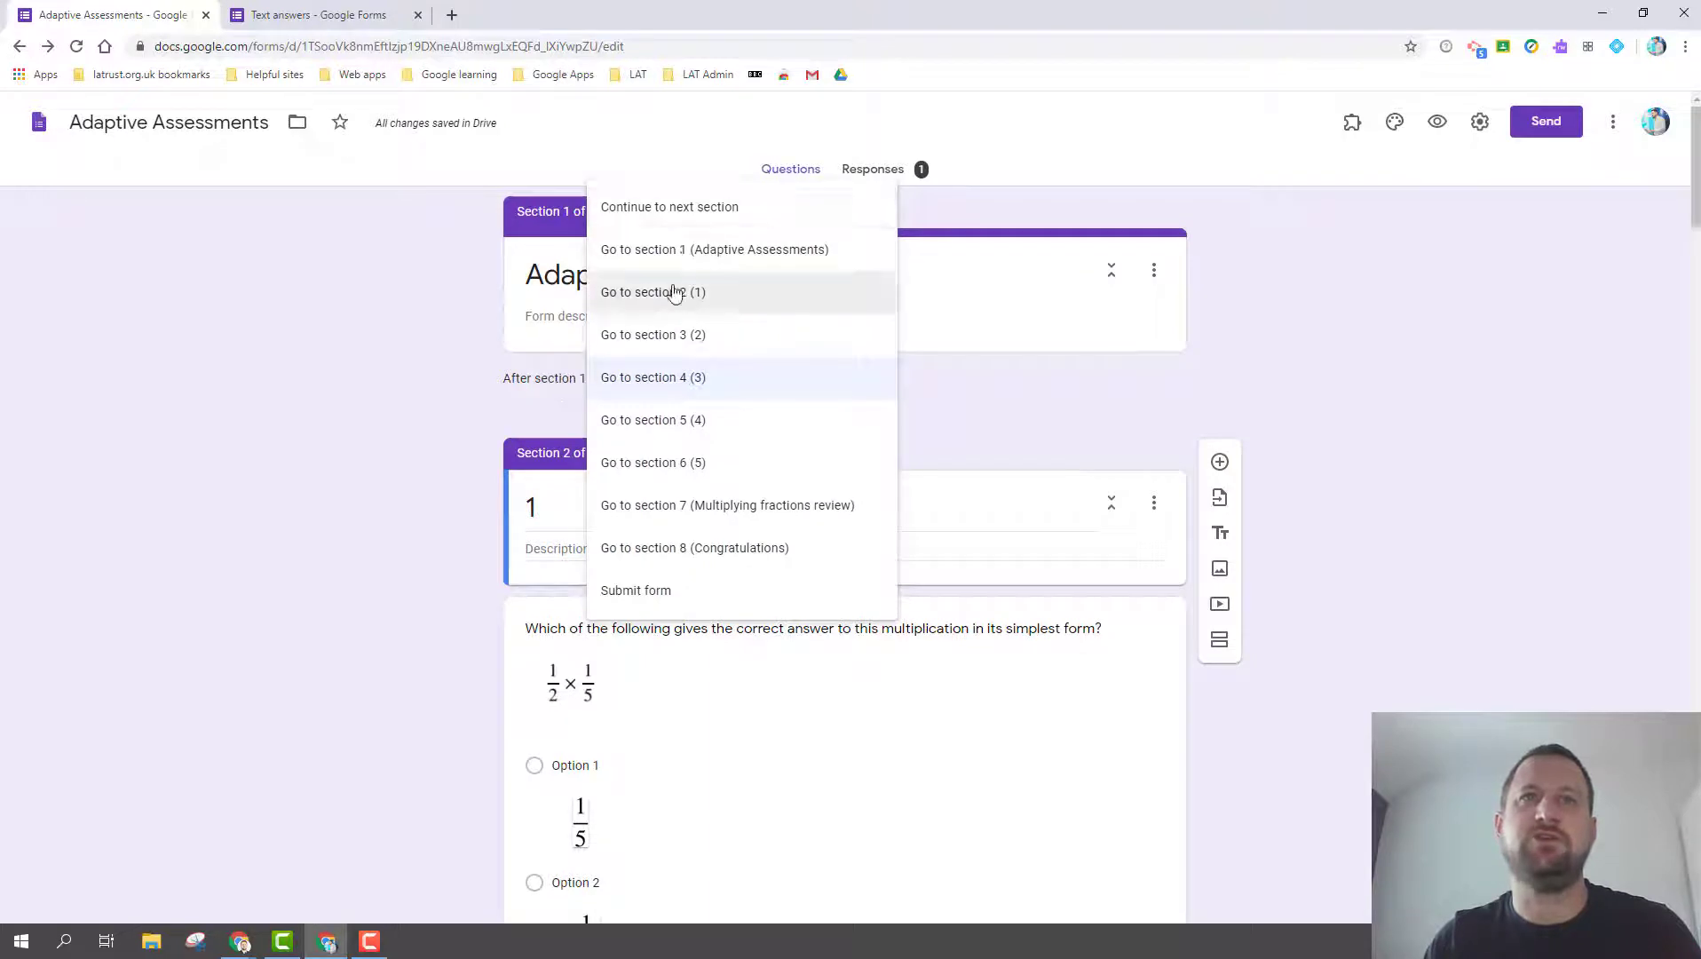
click(652, 382)
scroll(717, 454, down, 1)
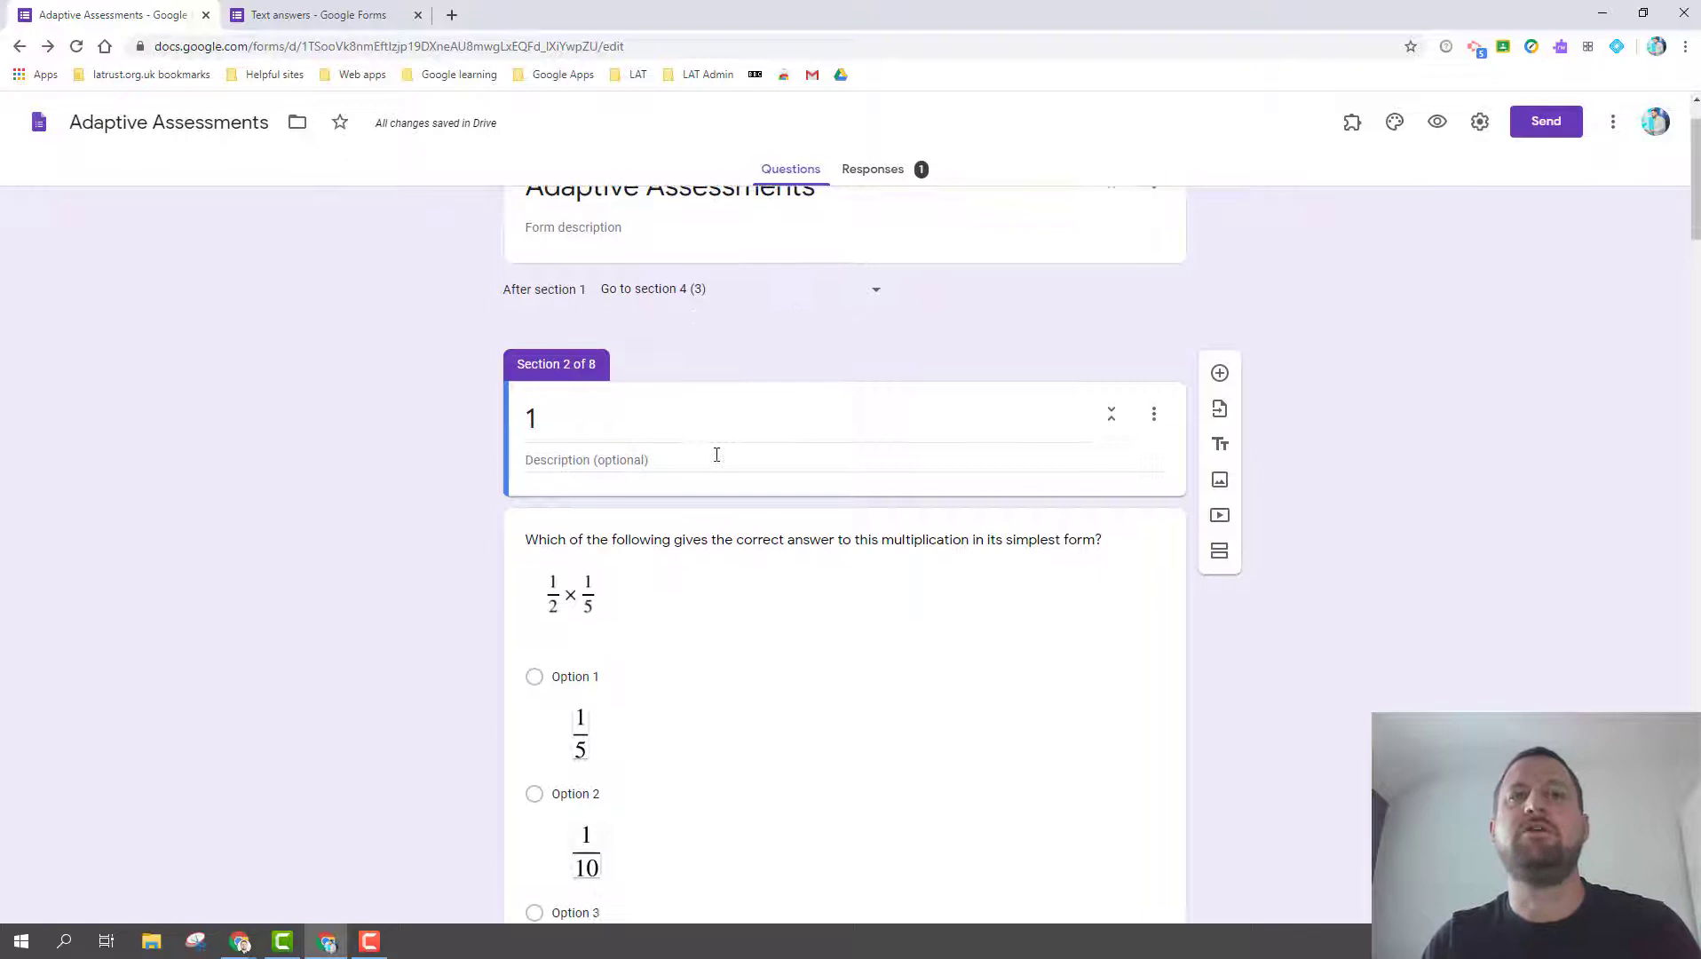
scroll(717, 454, down, 18)
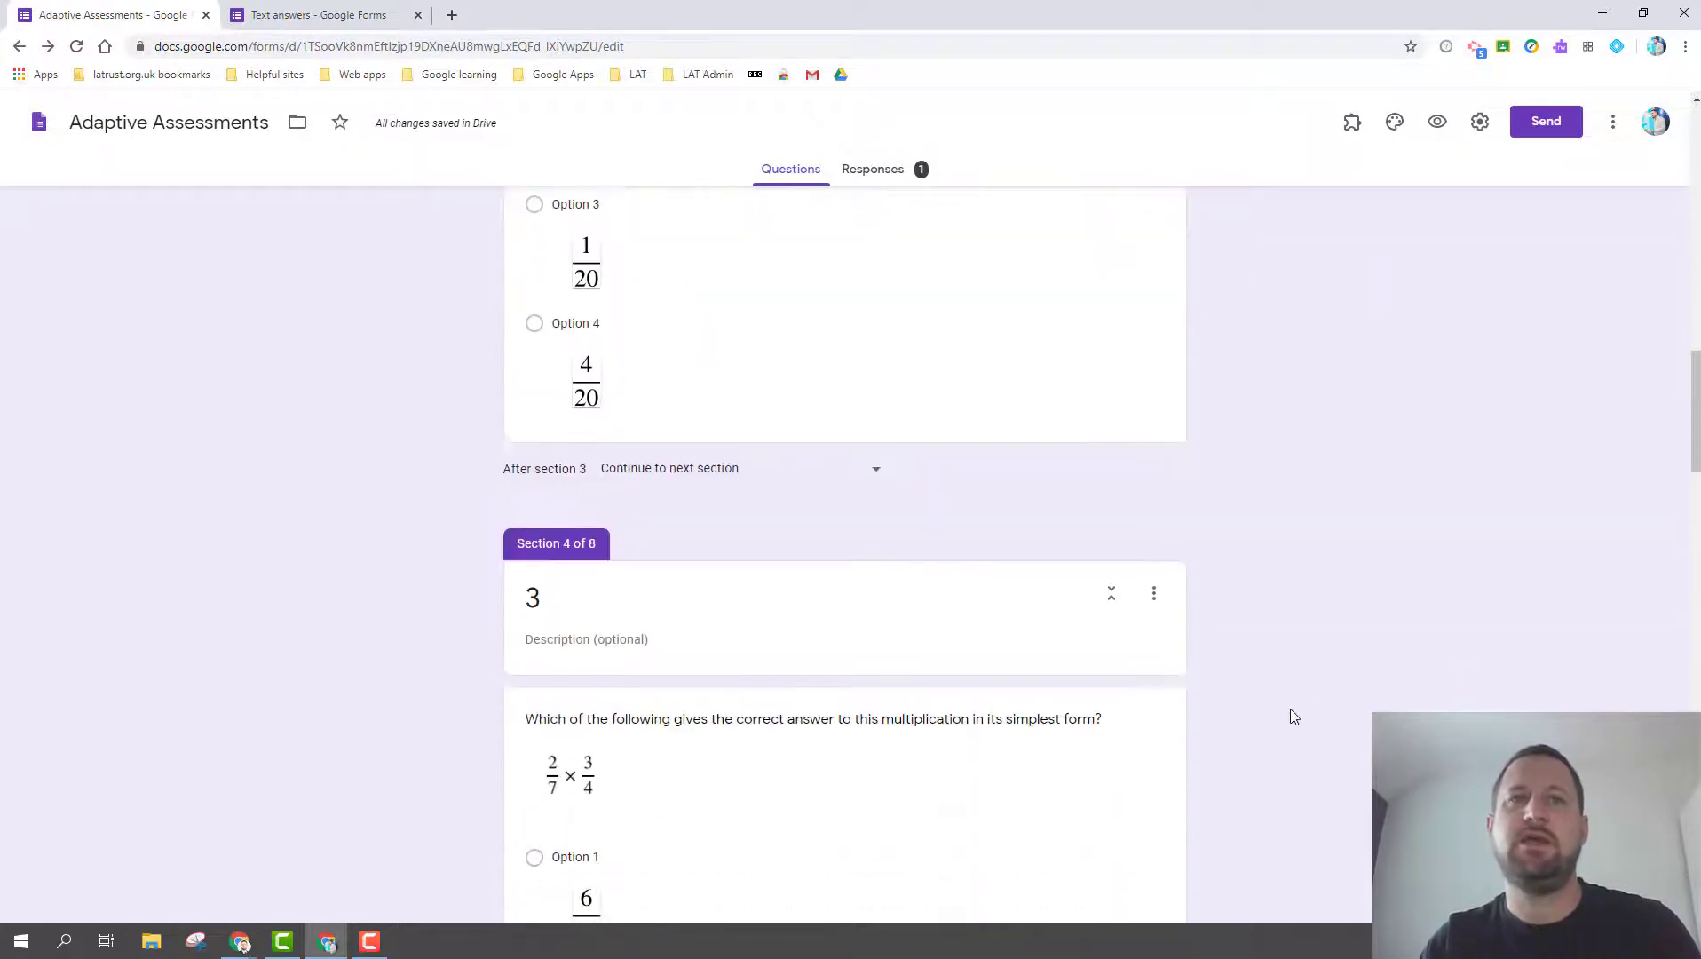
scroll(1289, 710, down, 5)
click(835, 463)
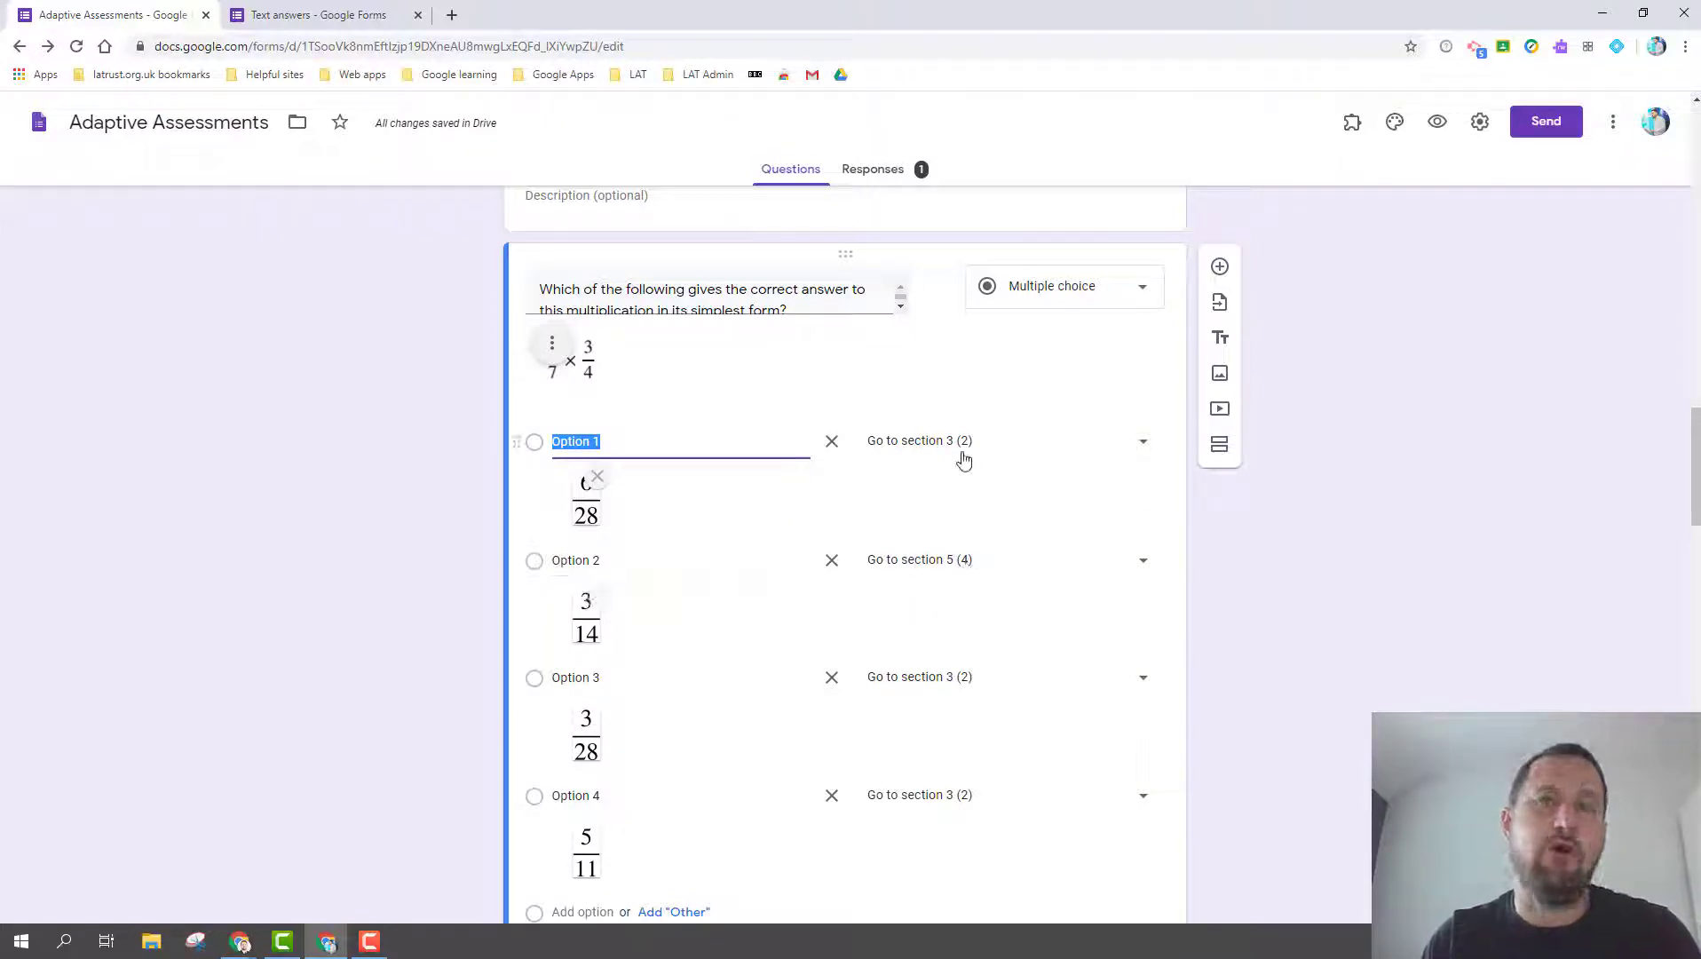
scroll(850, 614, up, 15)
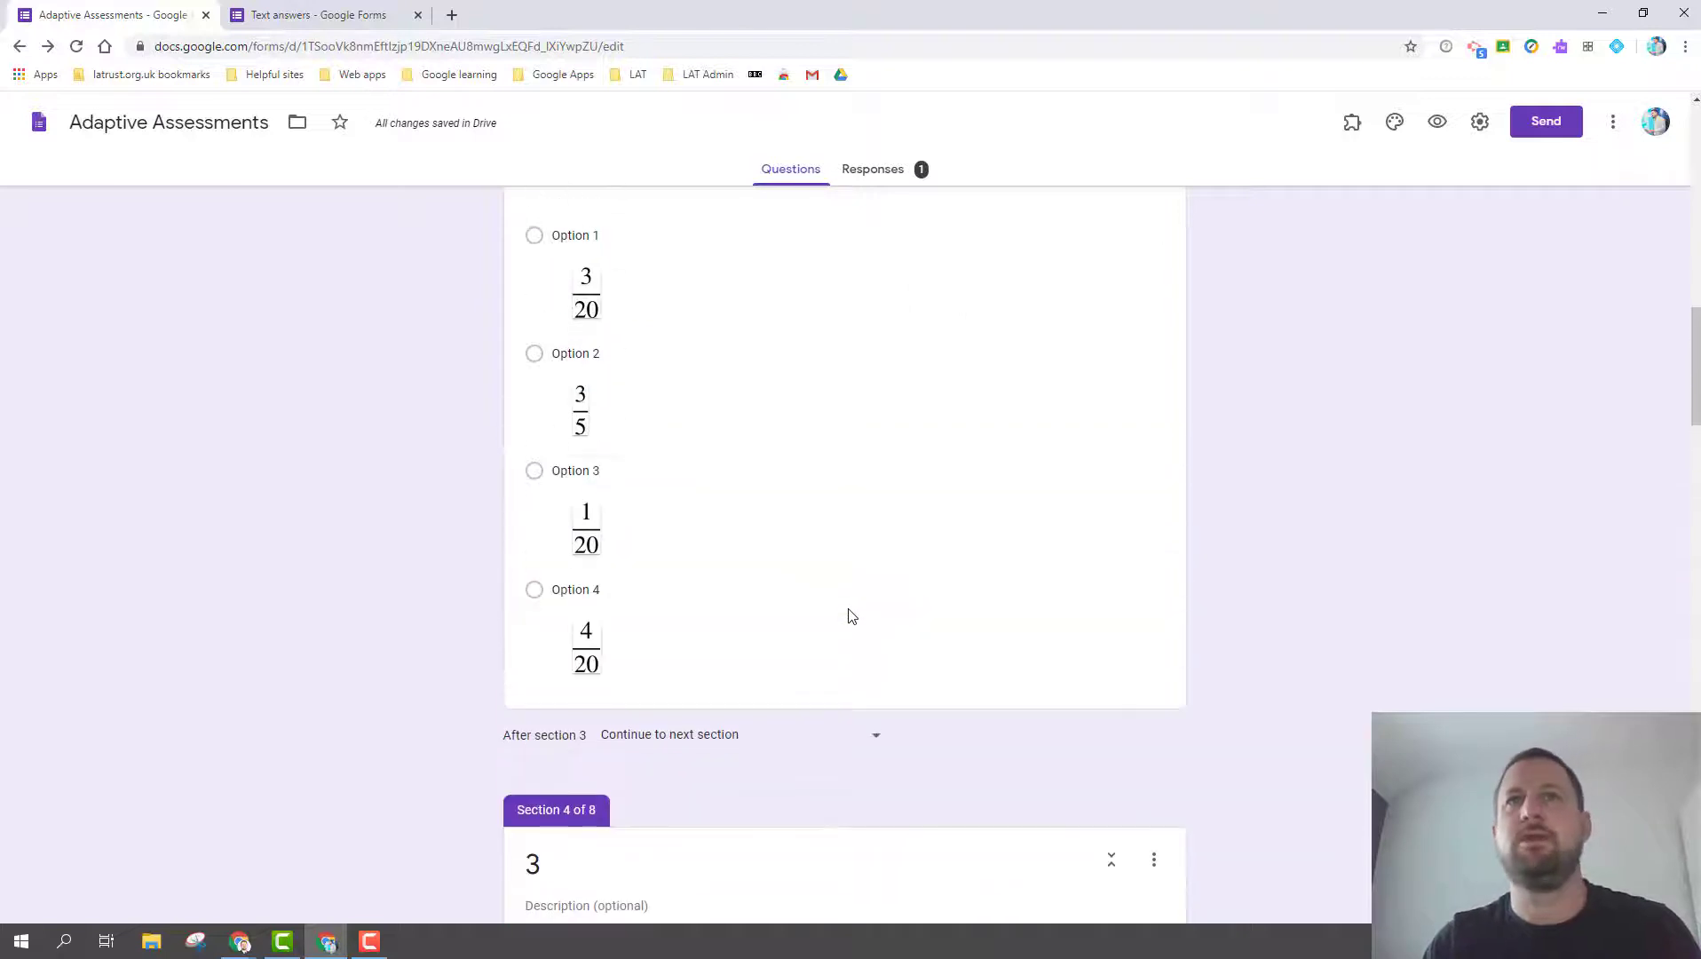
scroll(850, 608, up, 5)
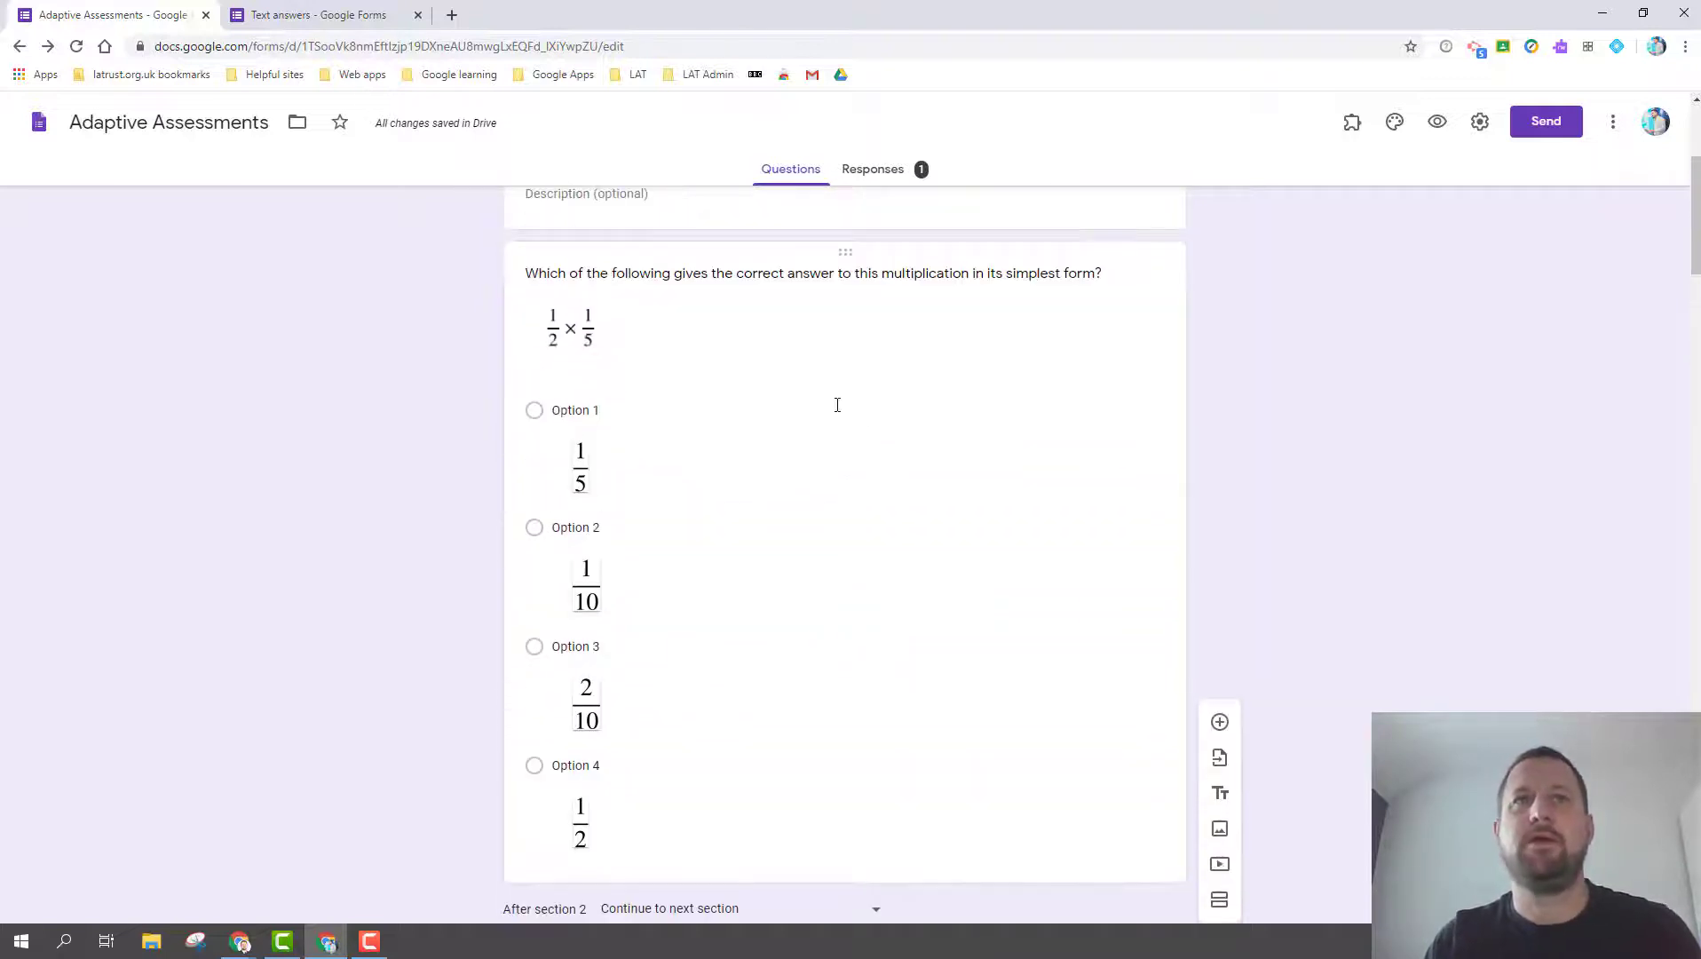
Route the 1/10 answer on the 1/2 × 1/5 question to section 3 (2).
click(785, 458)
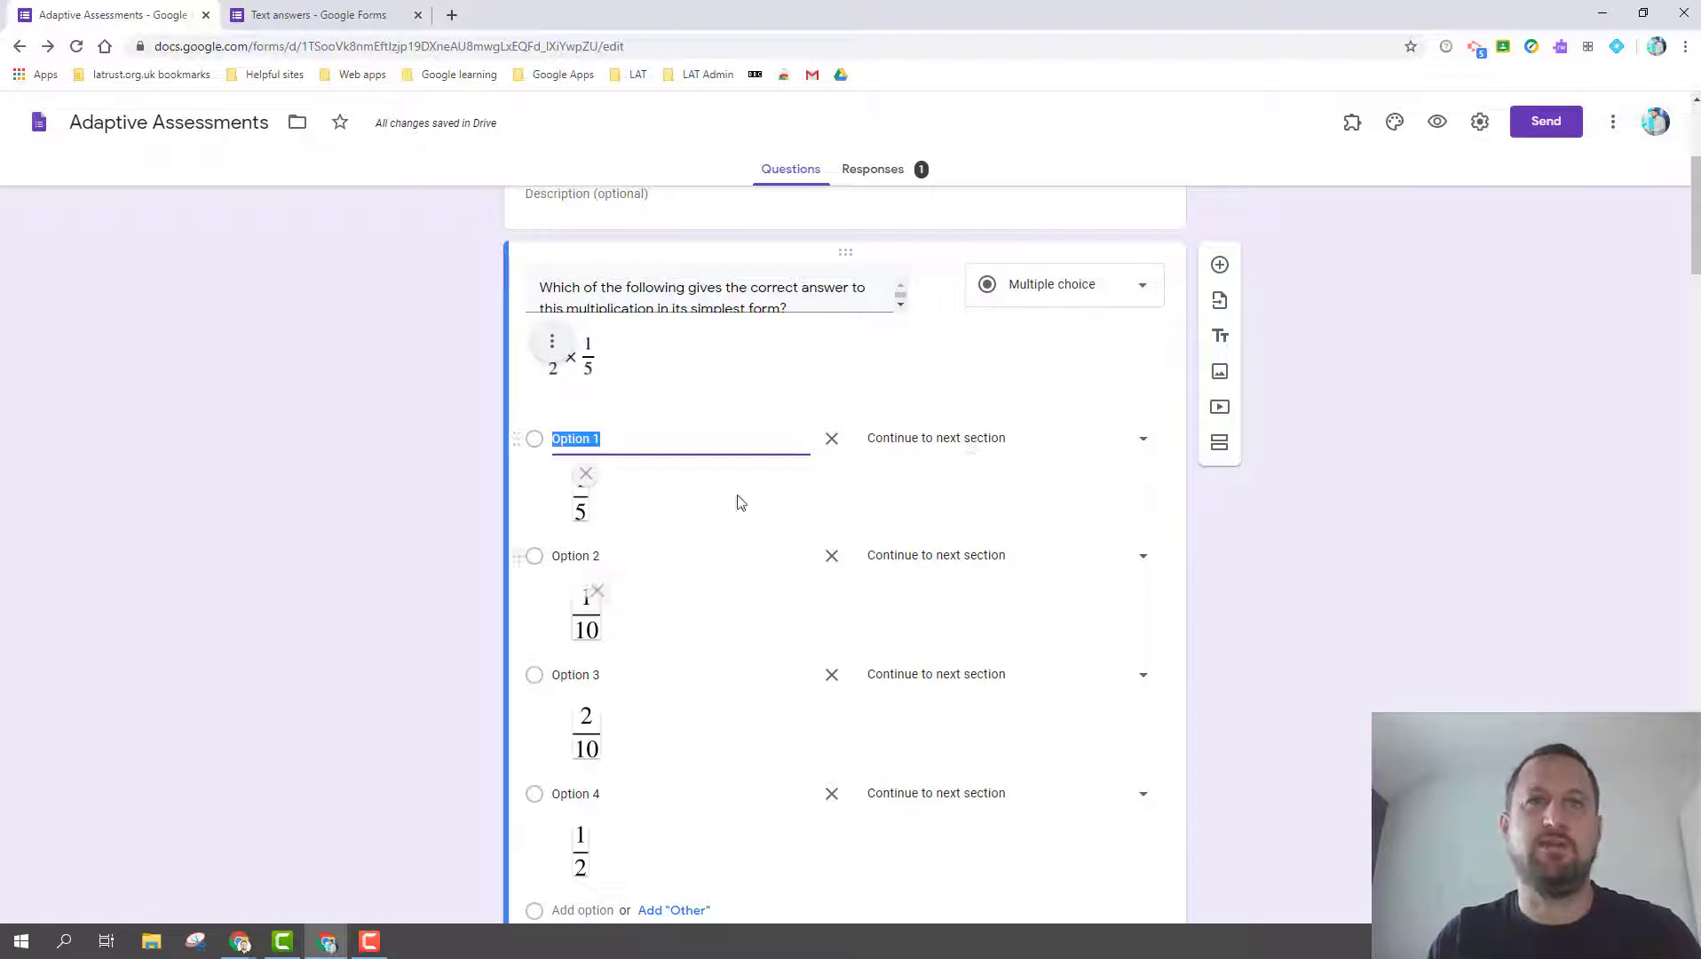
click(935, 562)
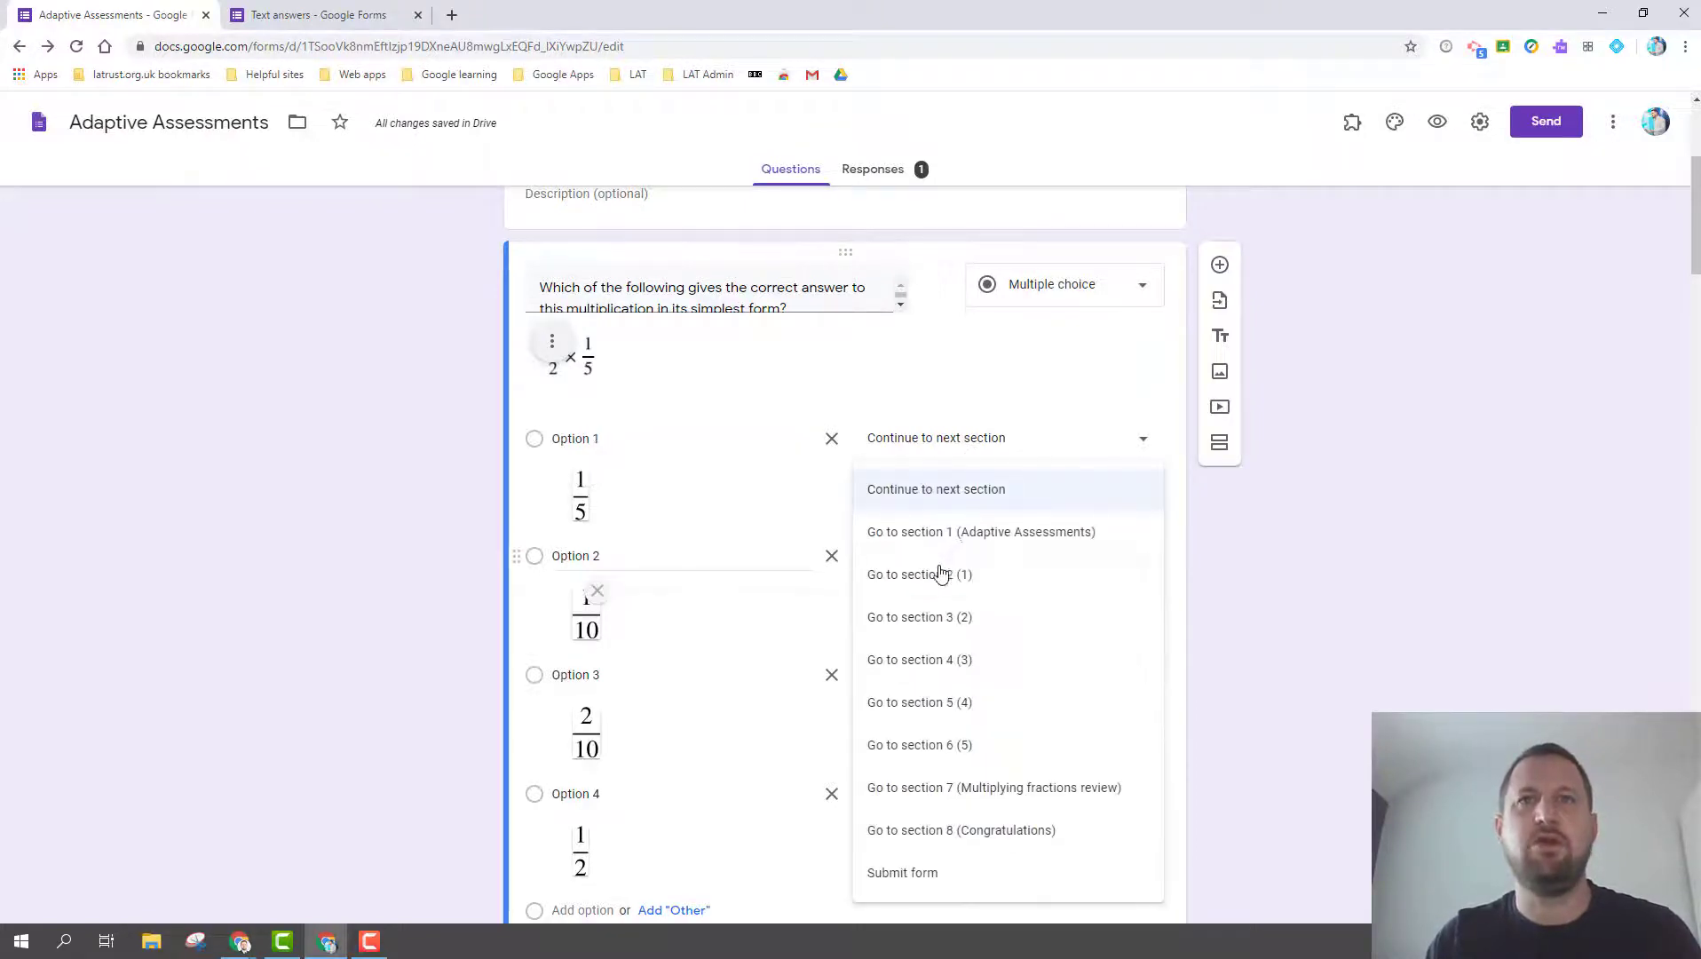
click(978, 626)
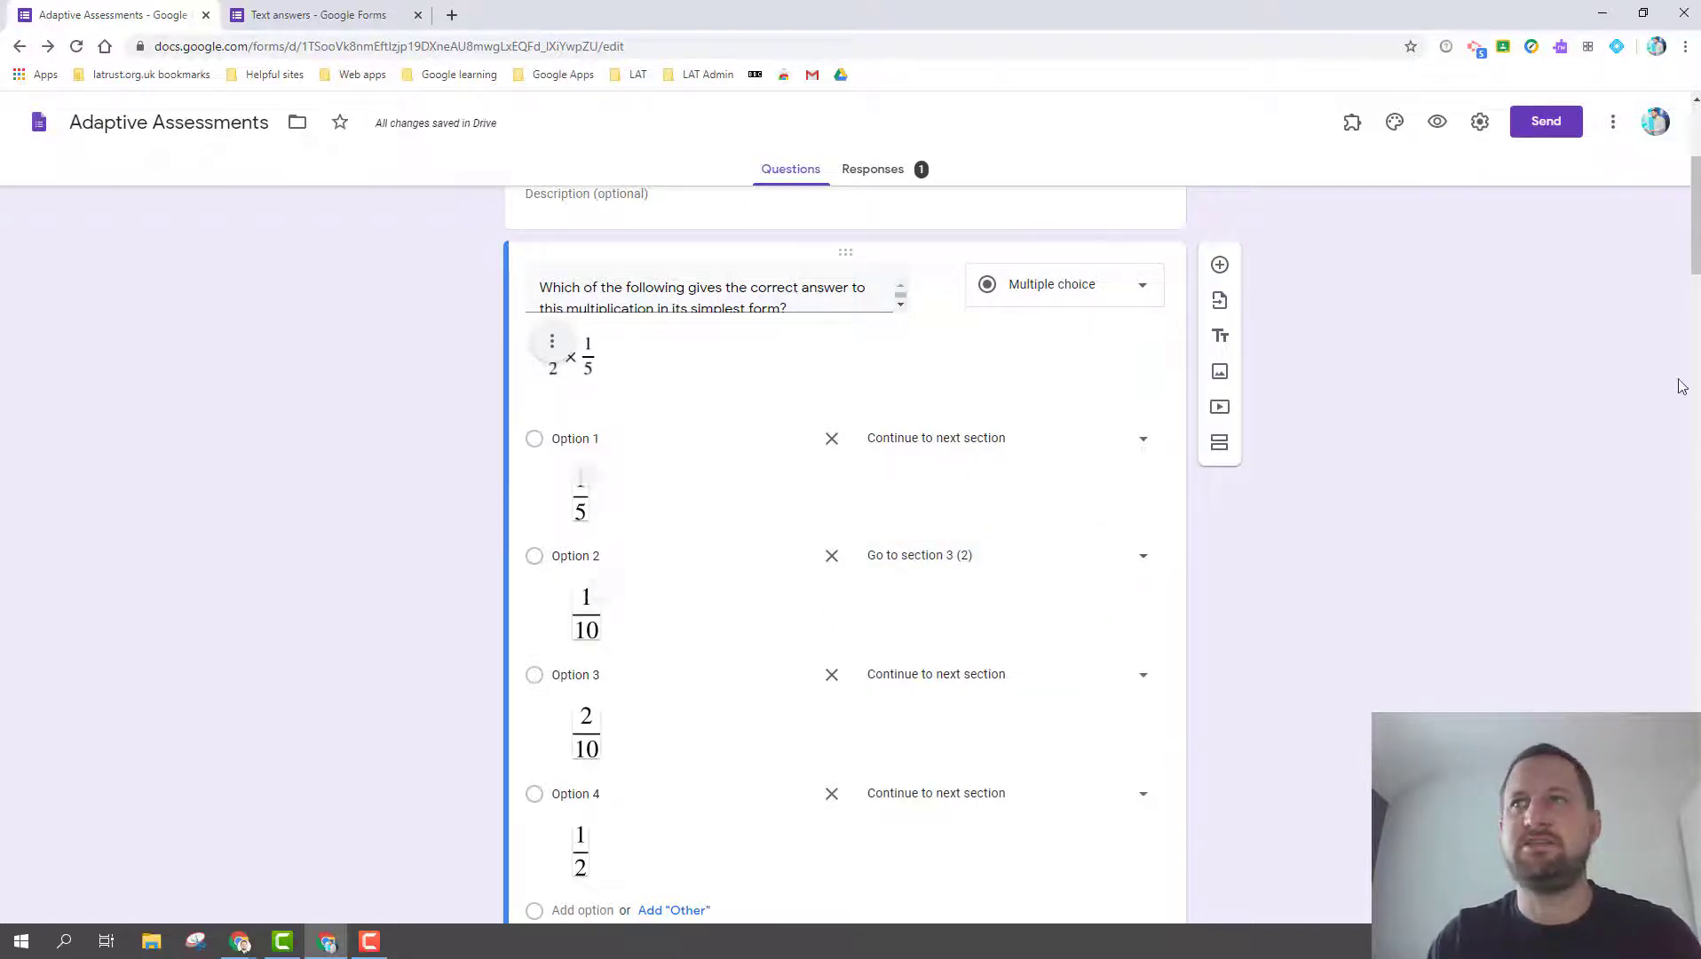
drag(1696, 257, 1696, 799)
Enlarge the section 7 review video to the full section width.
scroll(843, 551, down, 5)
click(810, 653)
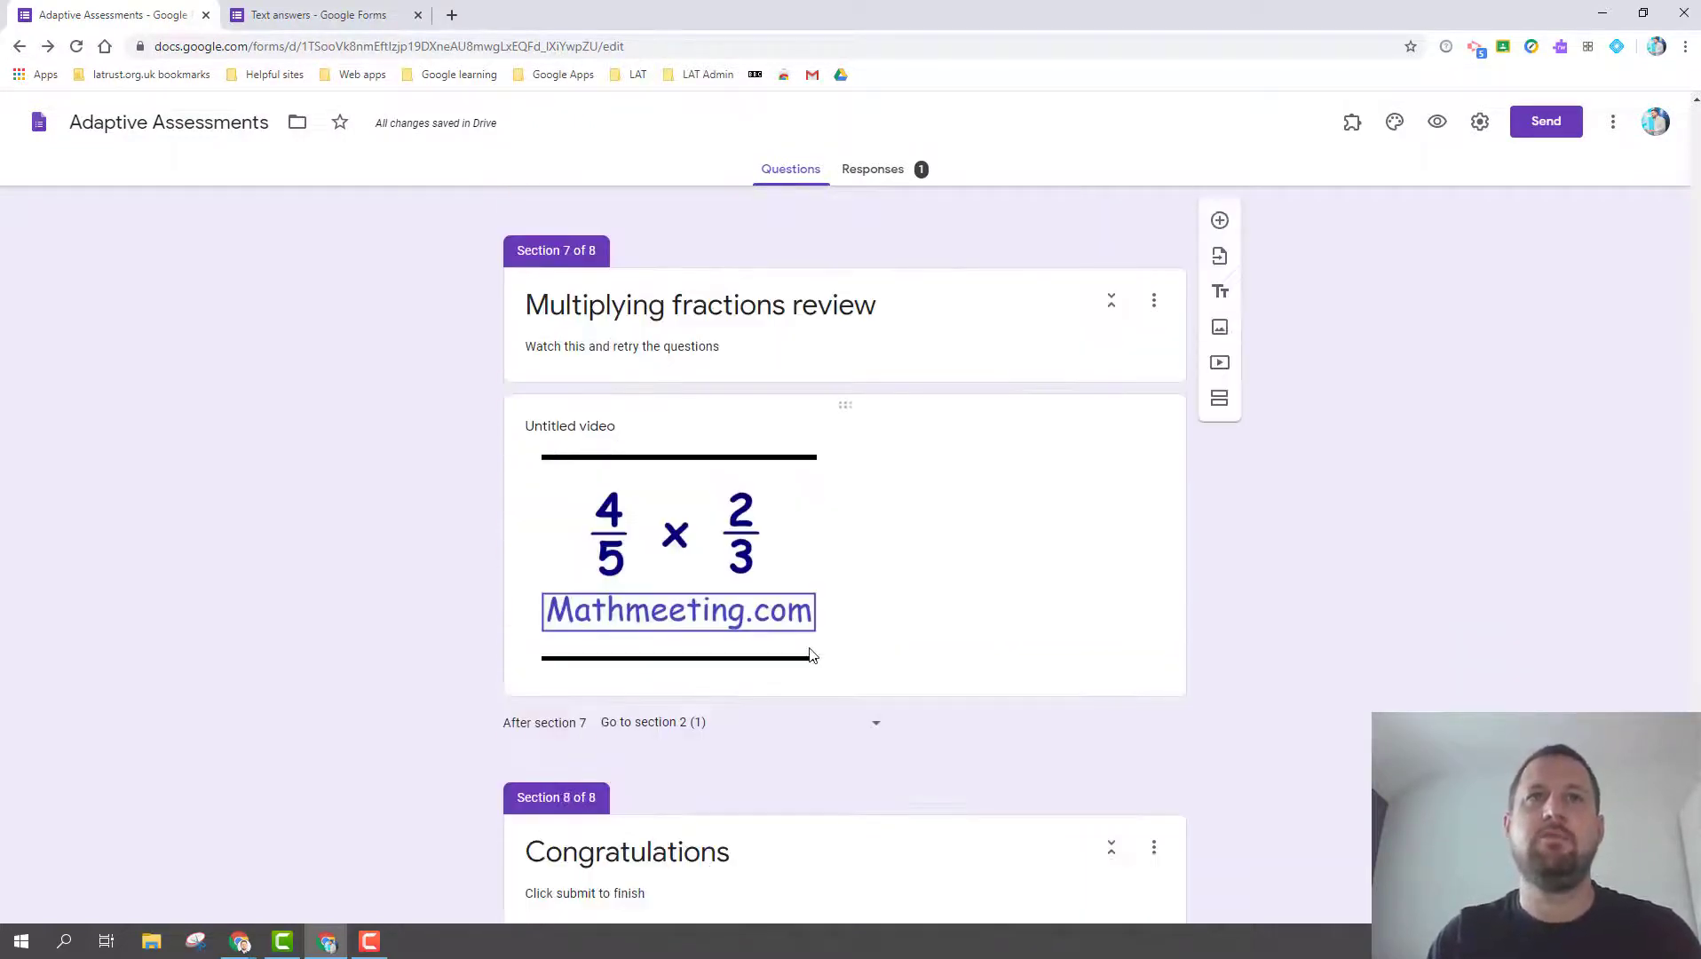
scroll(778, 686, down, 1)
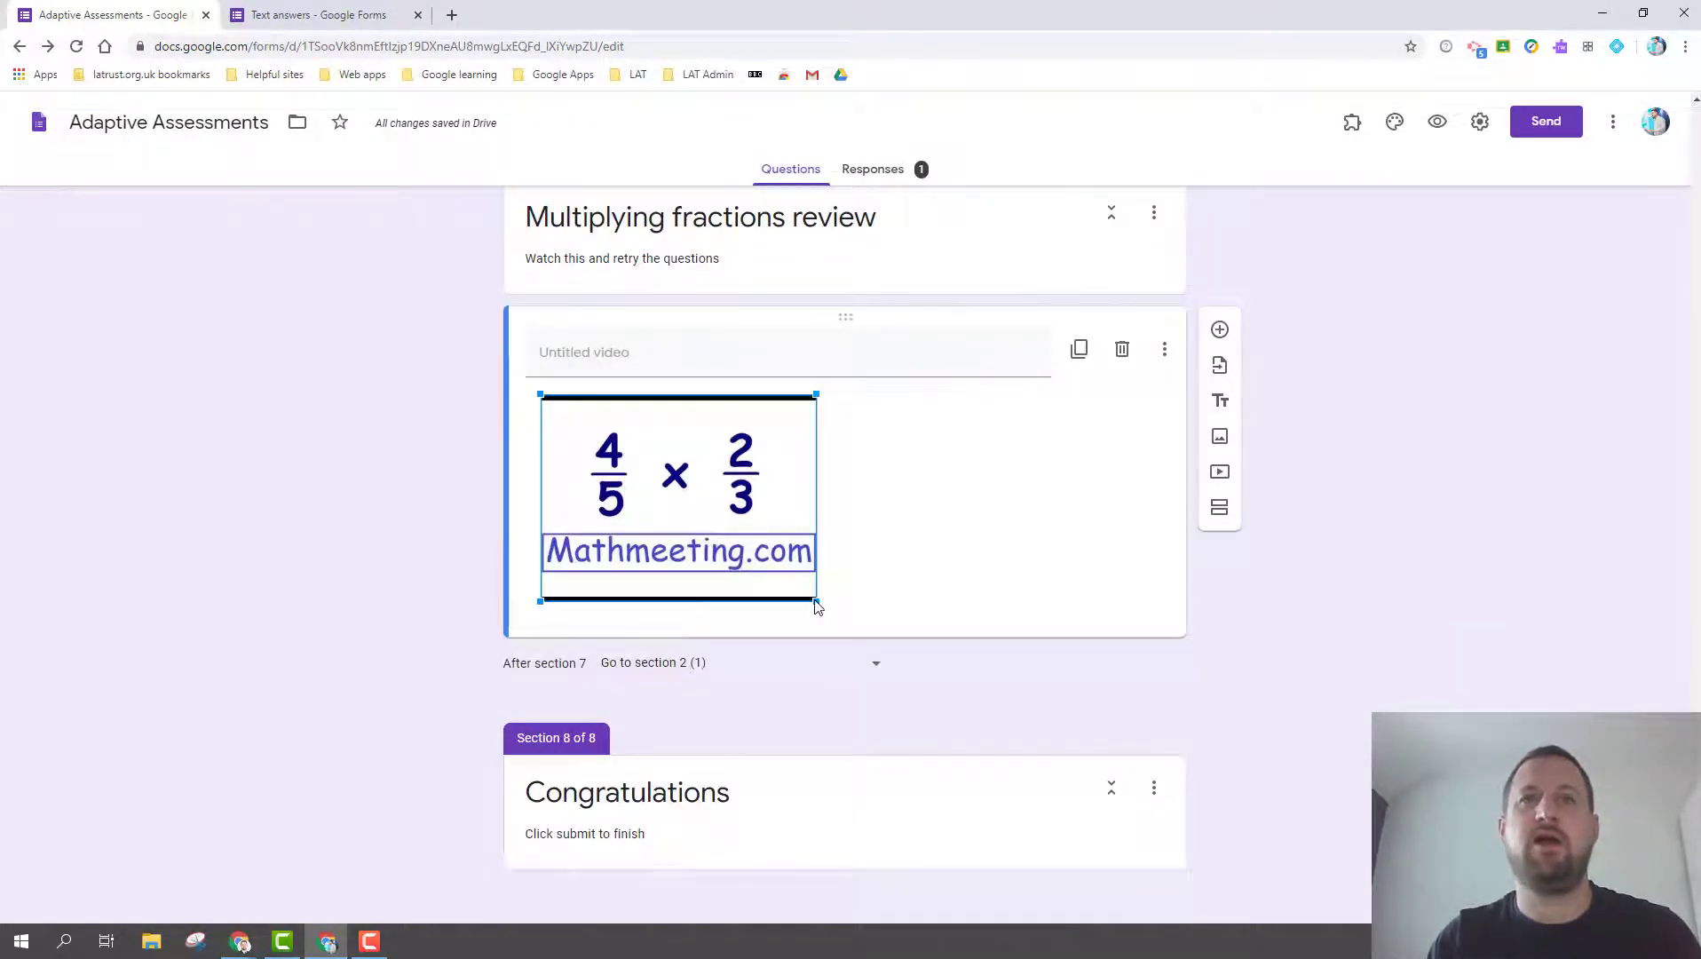
drag(818, 603, 1144, 684)
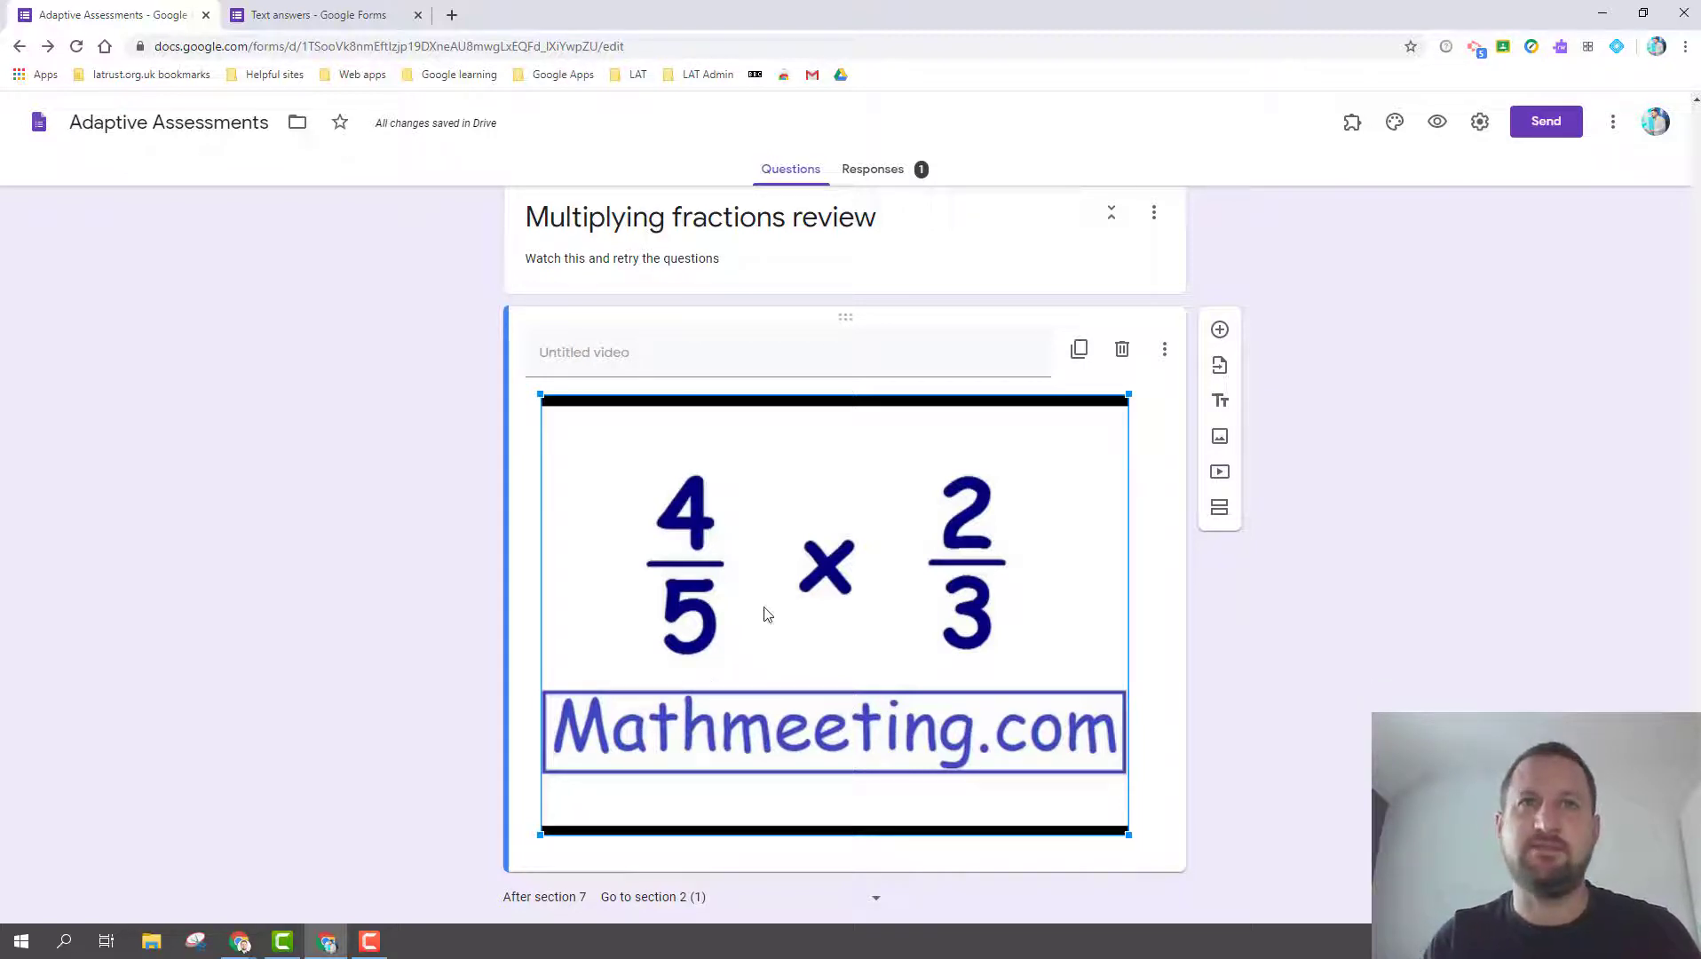
Confirm section 7 returns respondents to section 2 (1) afterwards, leaving it unchanged.
scroll(697, 704, down, 2)
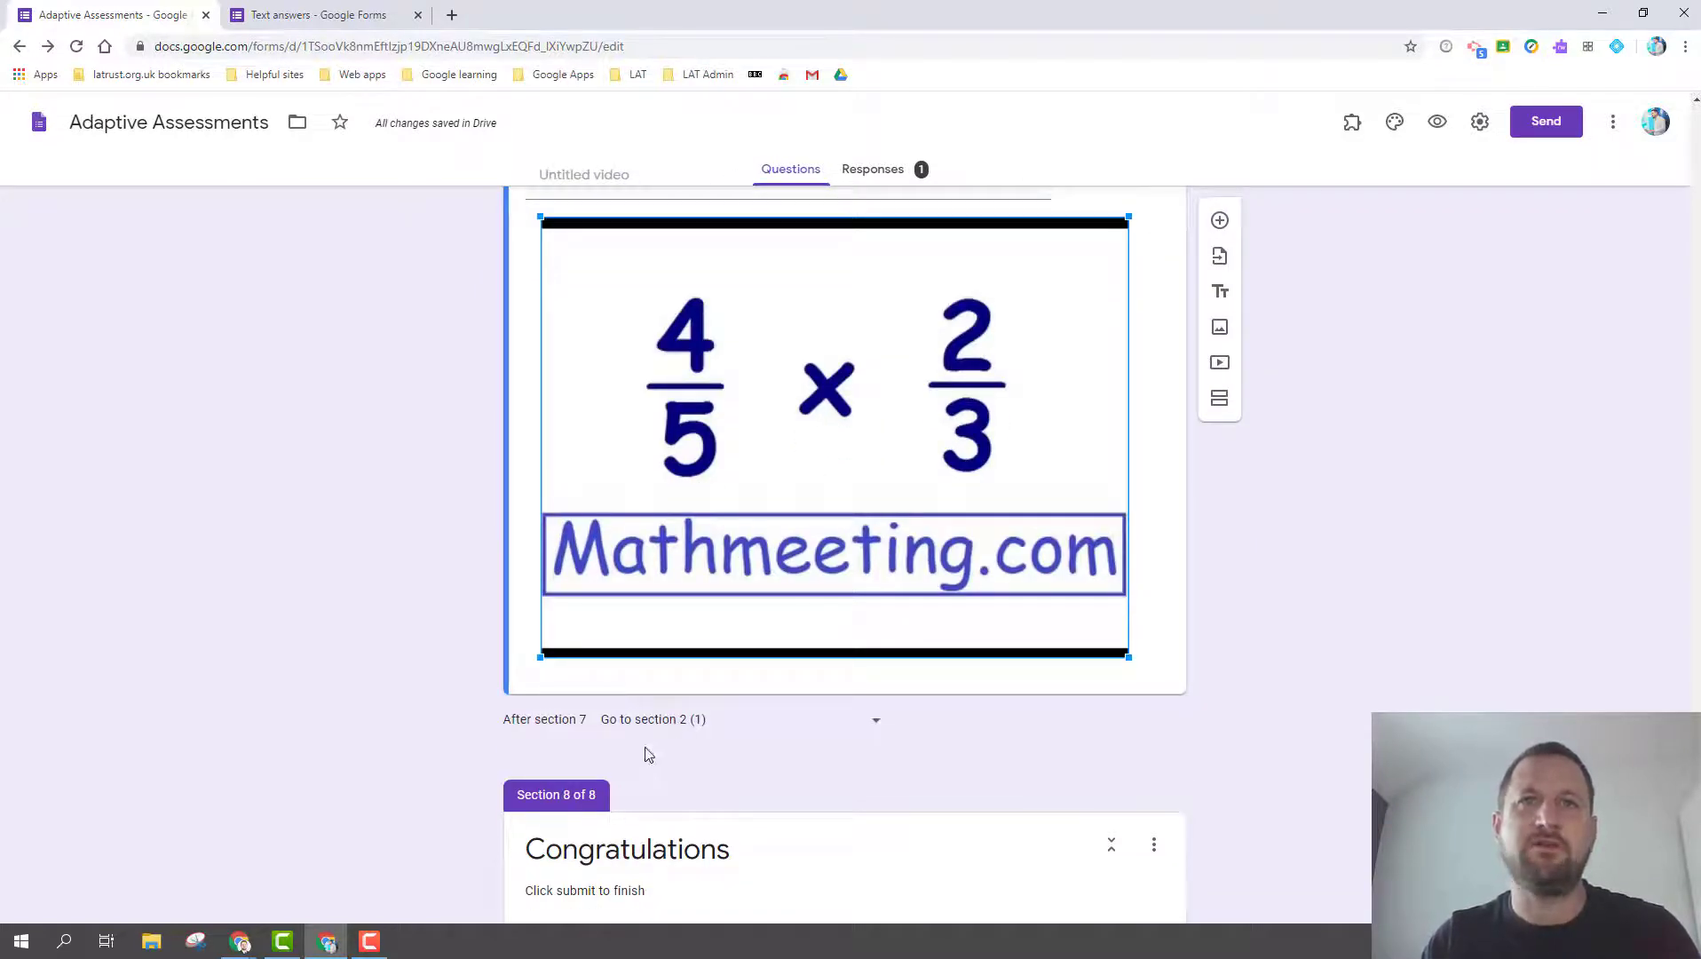
click(664, 721)
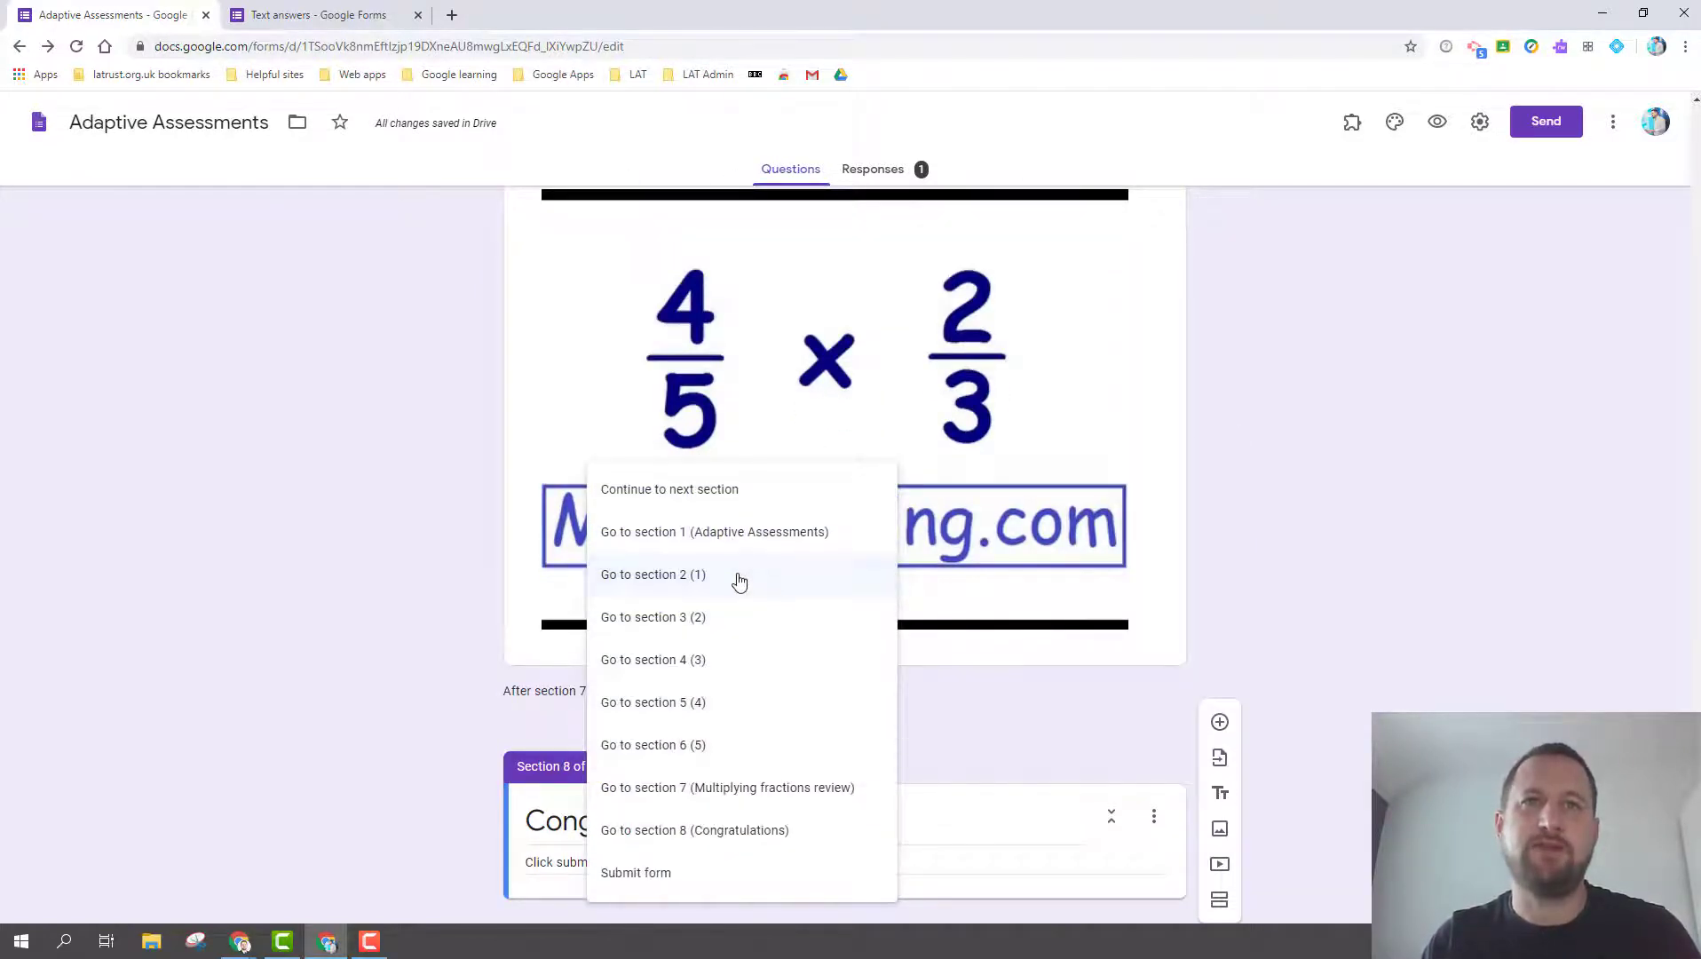
scroll(1595, 373, up, 20)
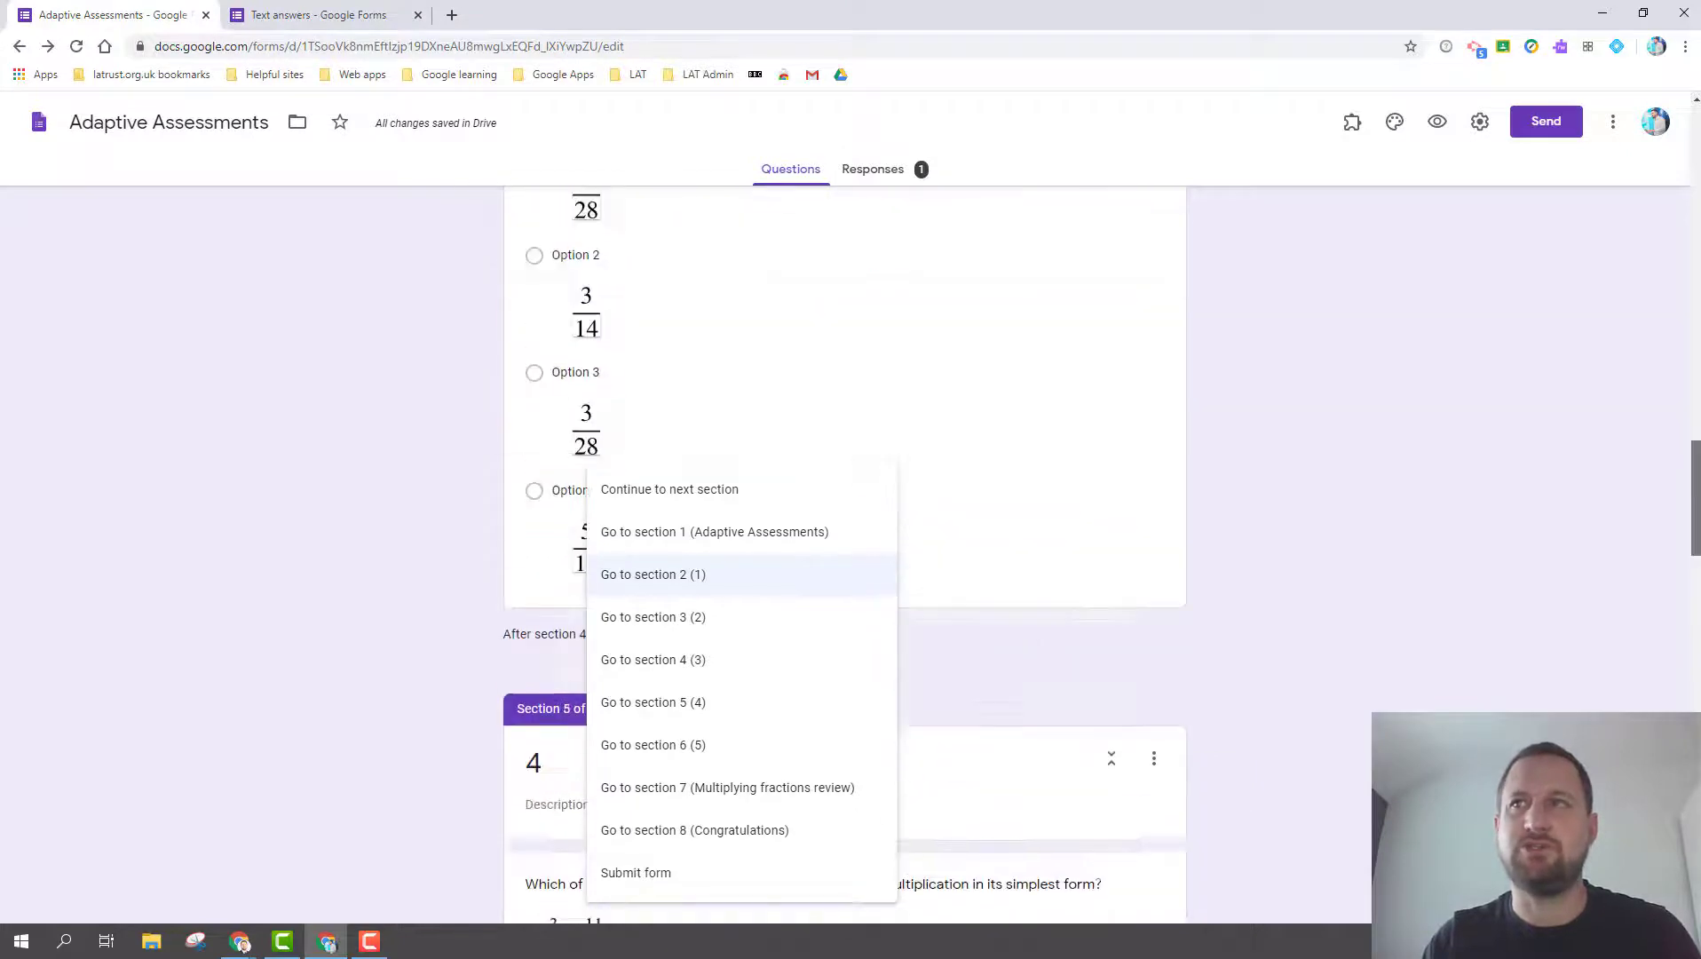
click(1596, 373)
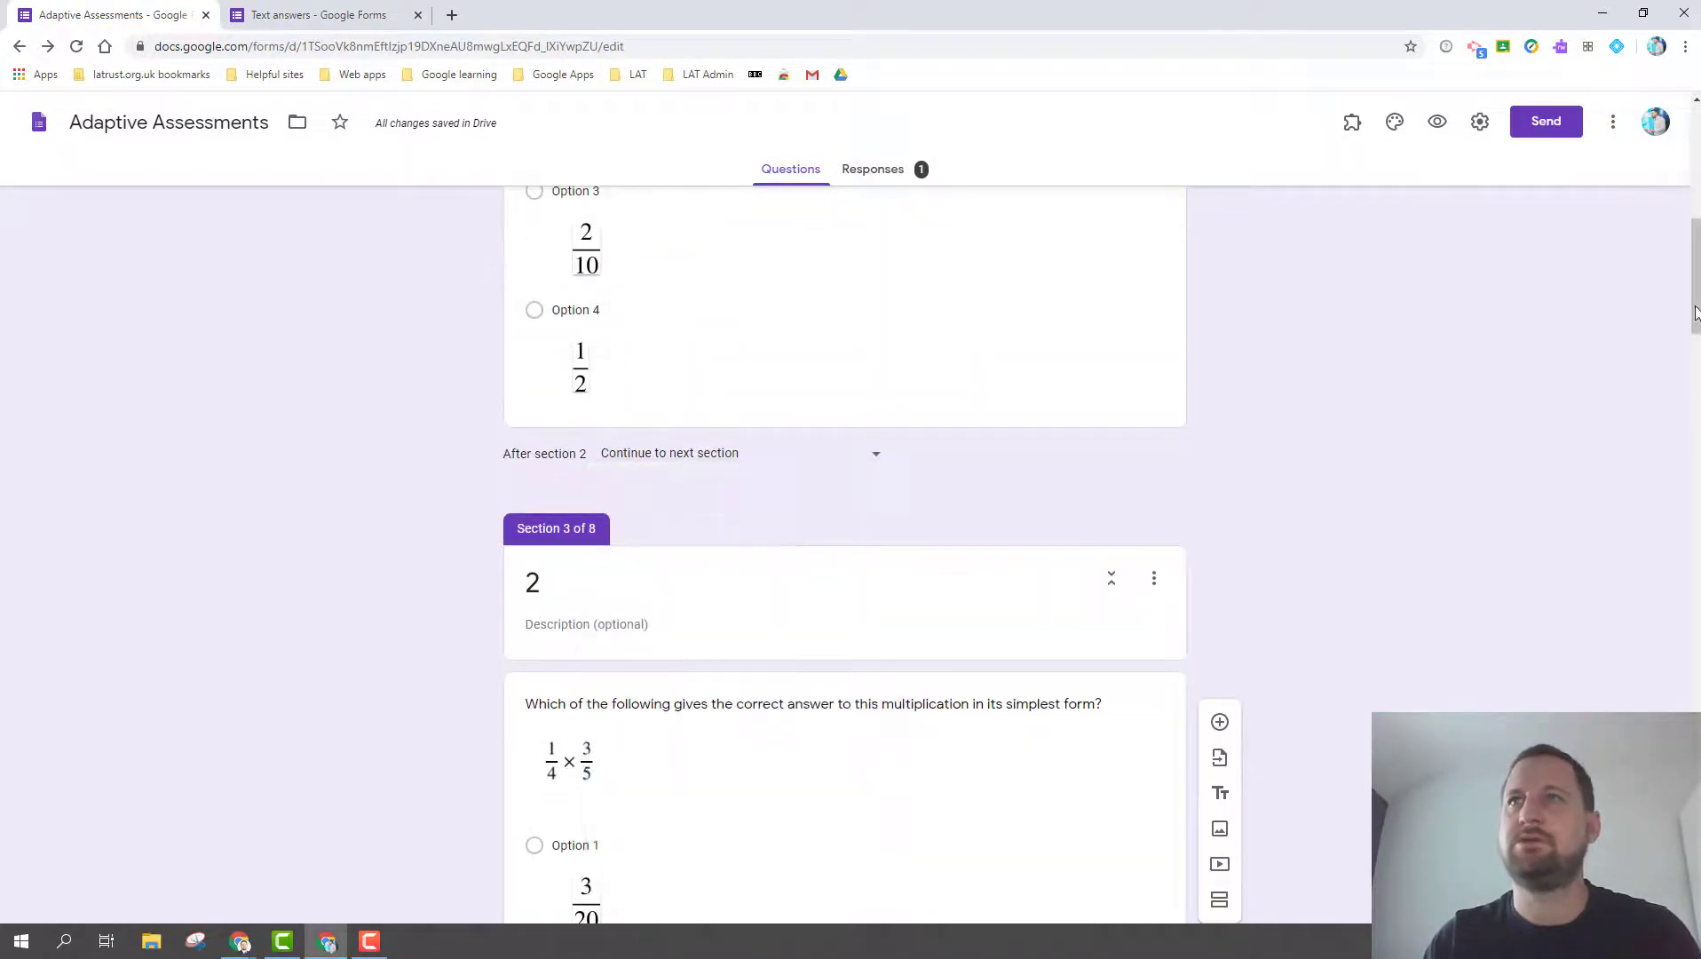
Send the 1/5, 2/10 and 1/2 answers to section 7 (Multiplying fractions review).
drag(1696, 298, 1698, 241)
click(693, 428)
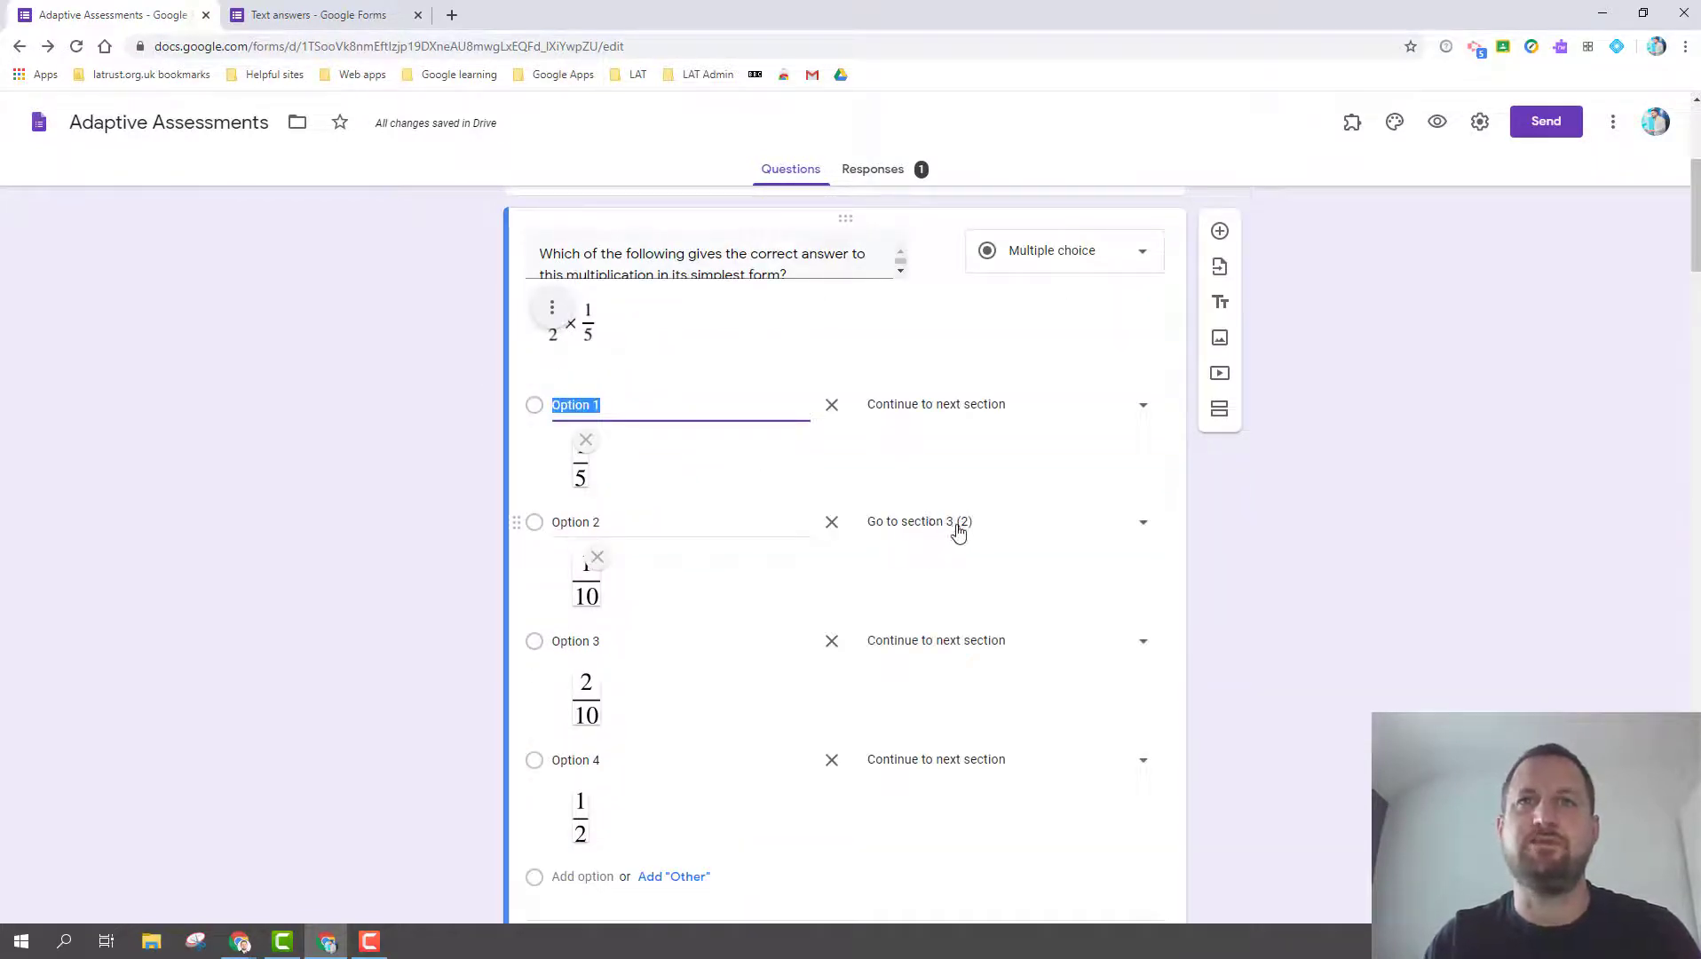
click(961, 406)
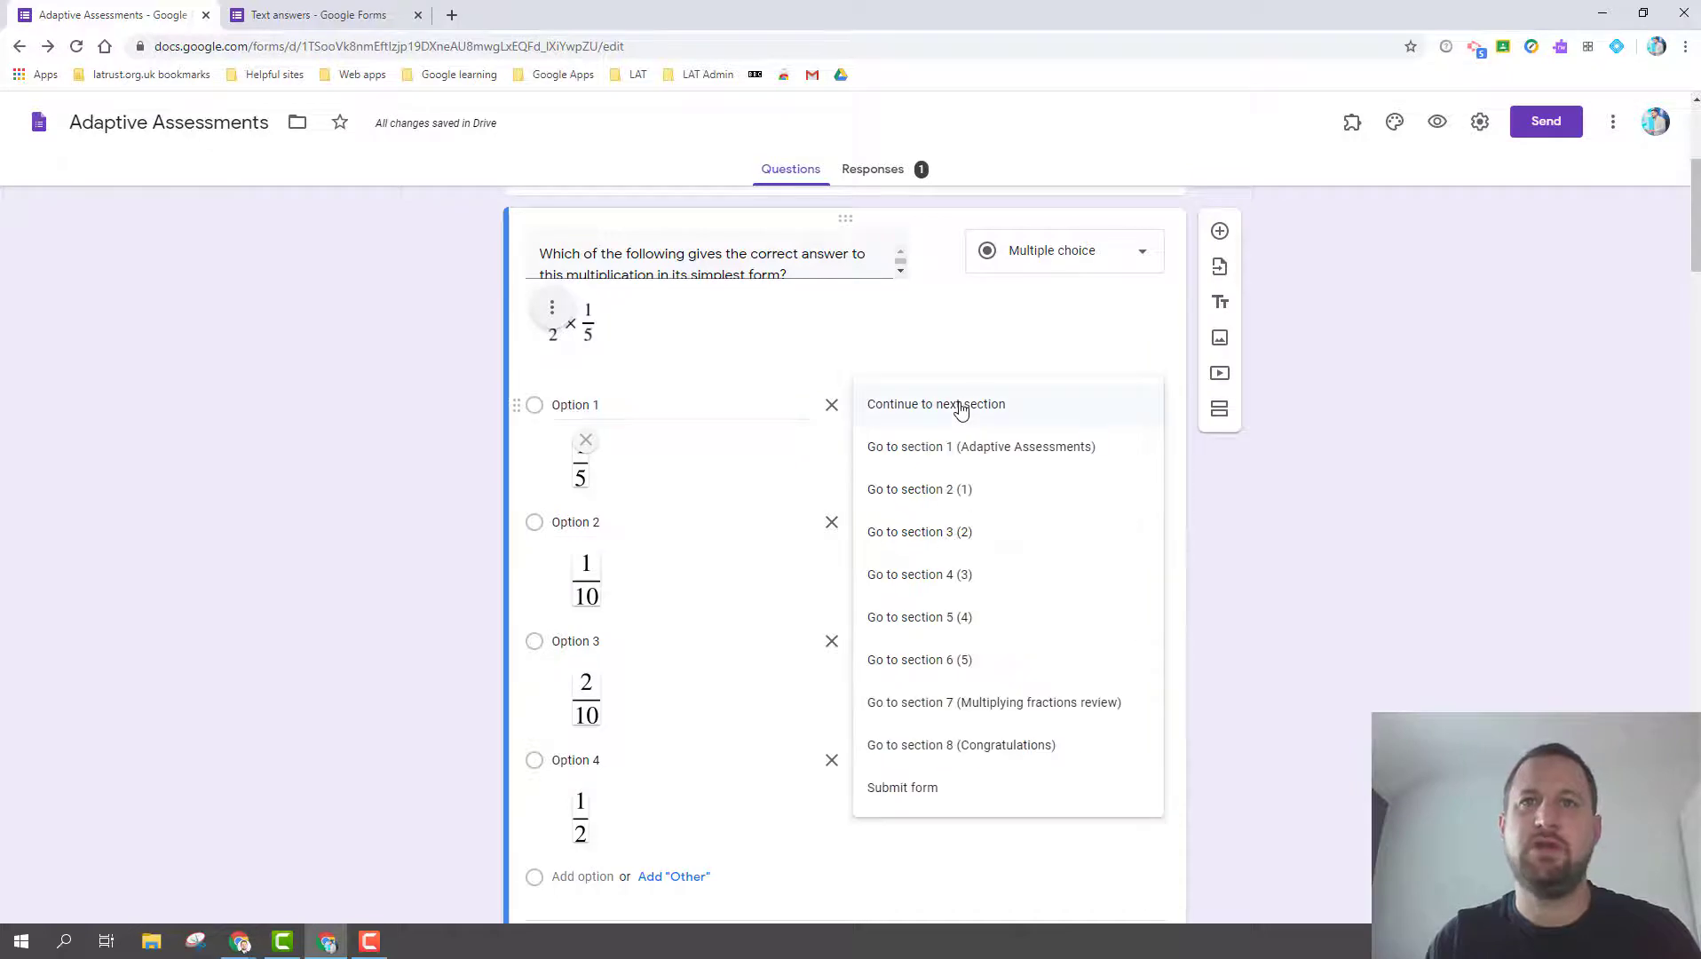
click(980, 706)
click(965, 653)
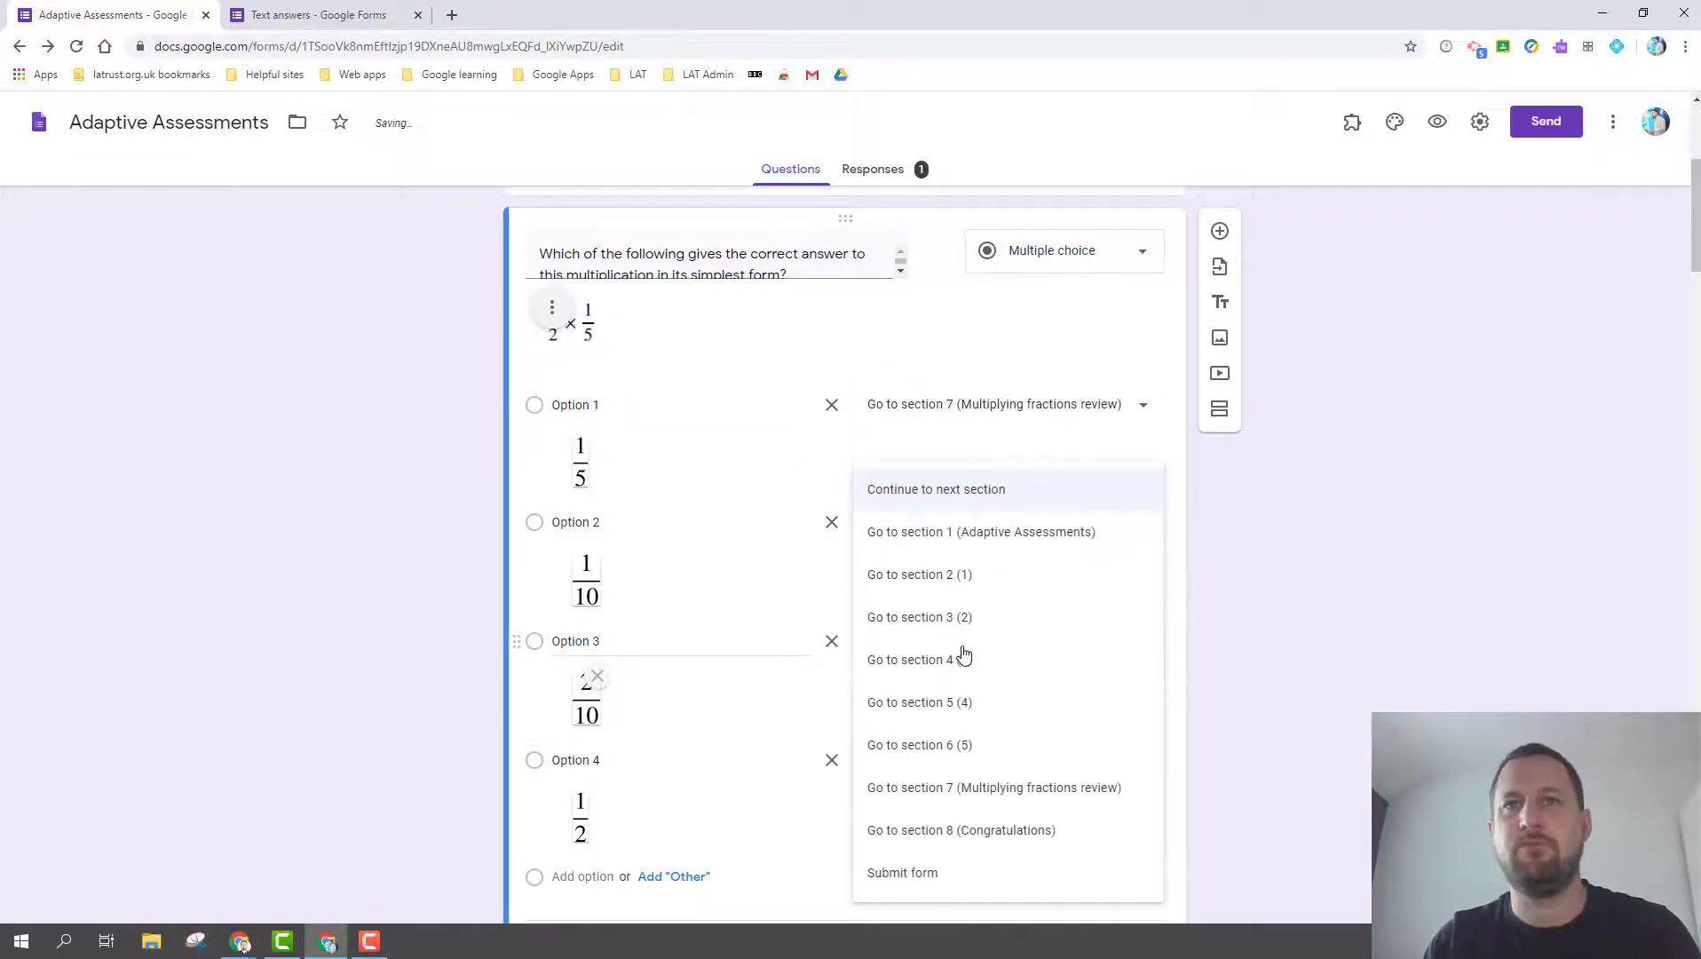
click(1001, 793)
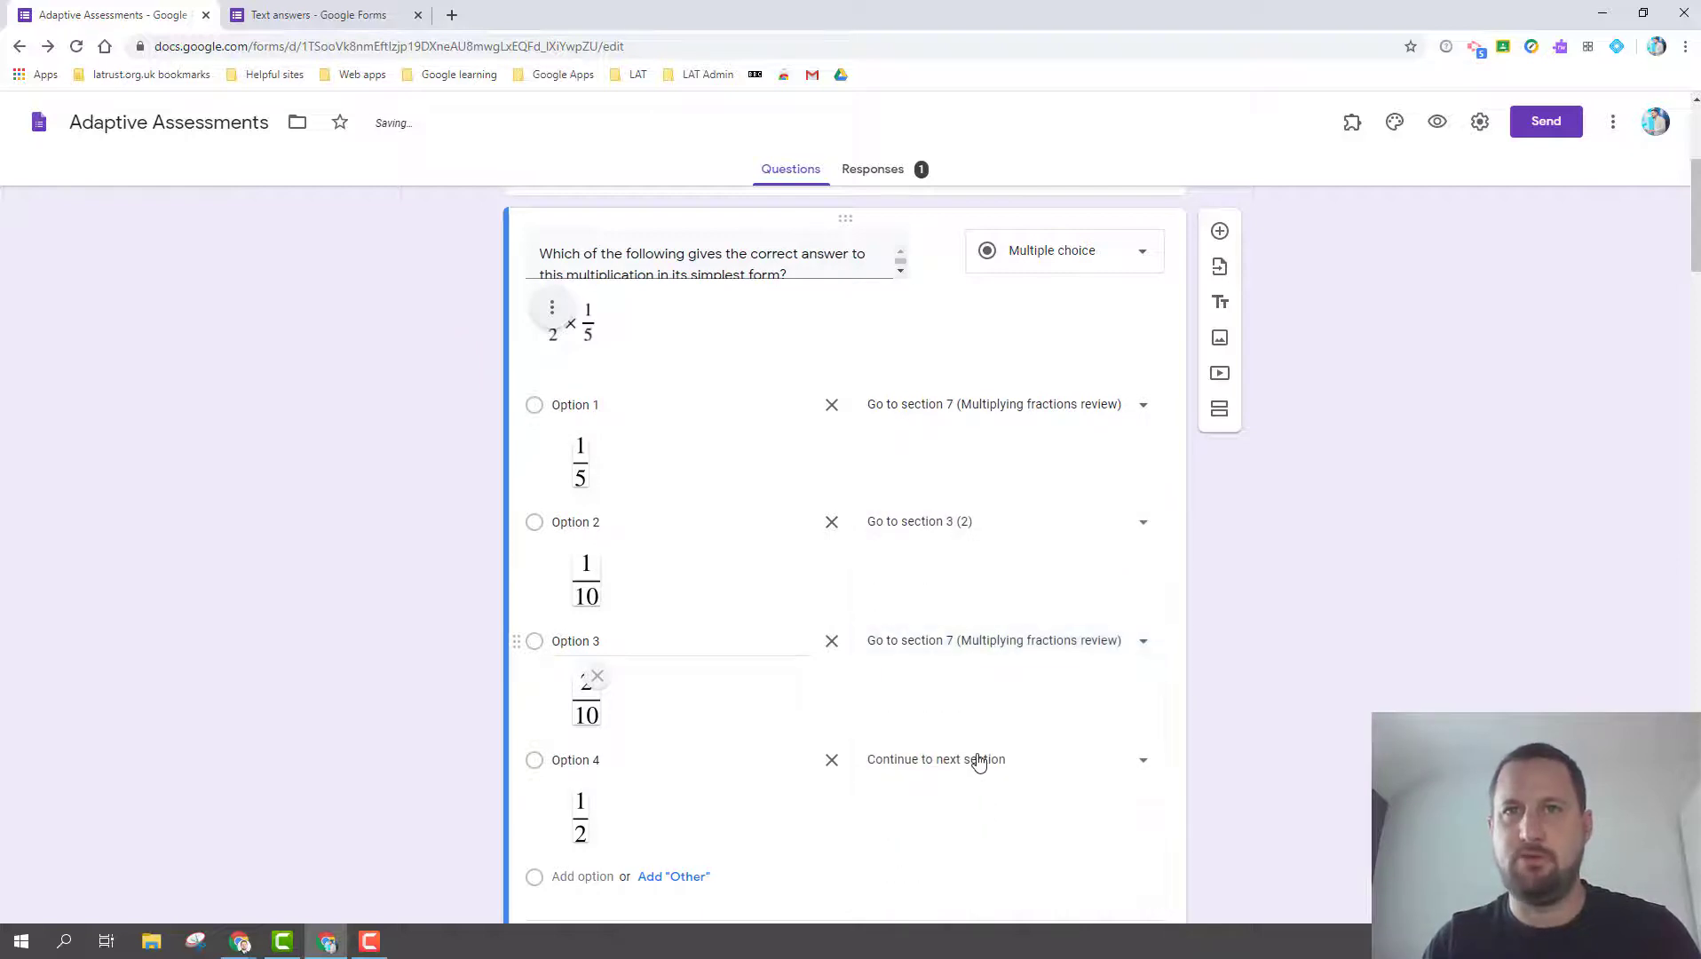
click(979, 761)
click(1091, 796)
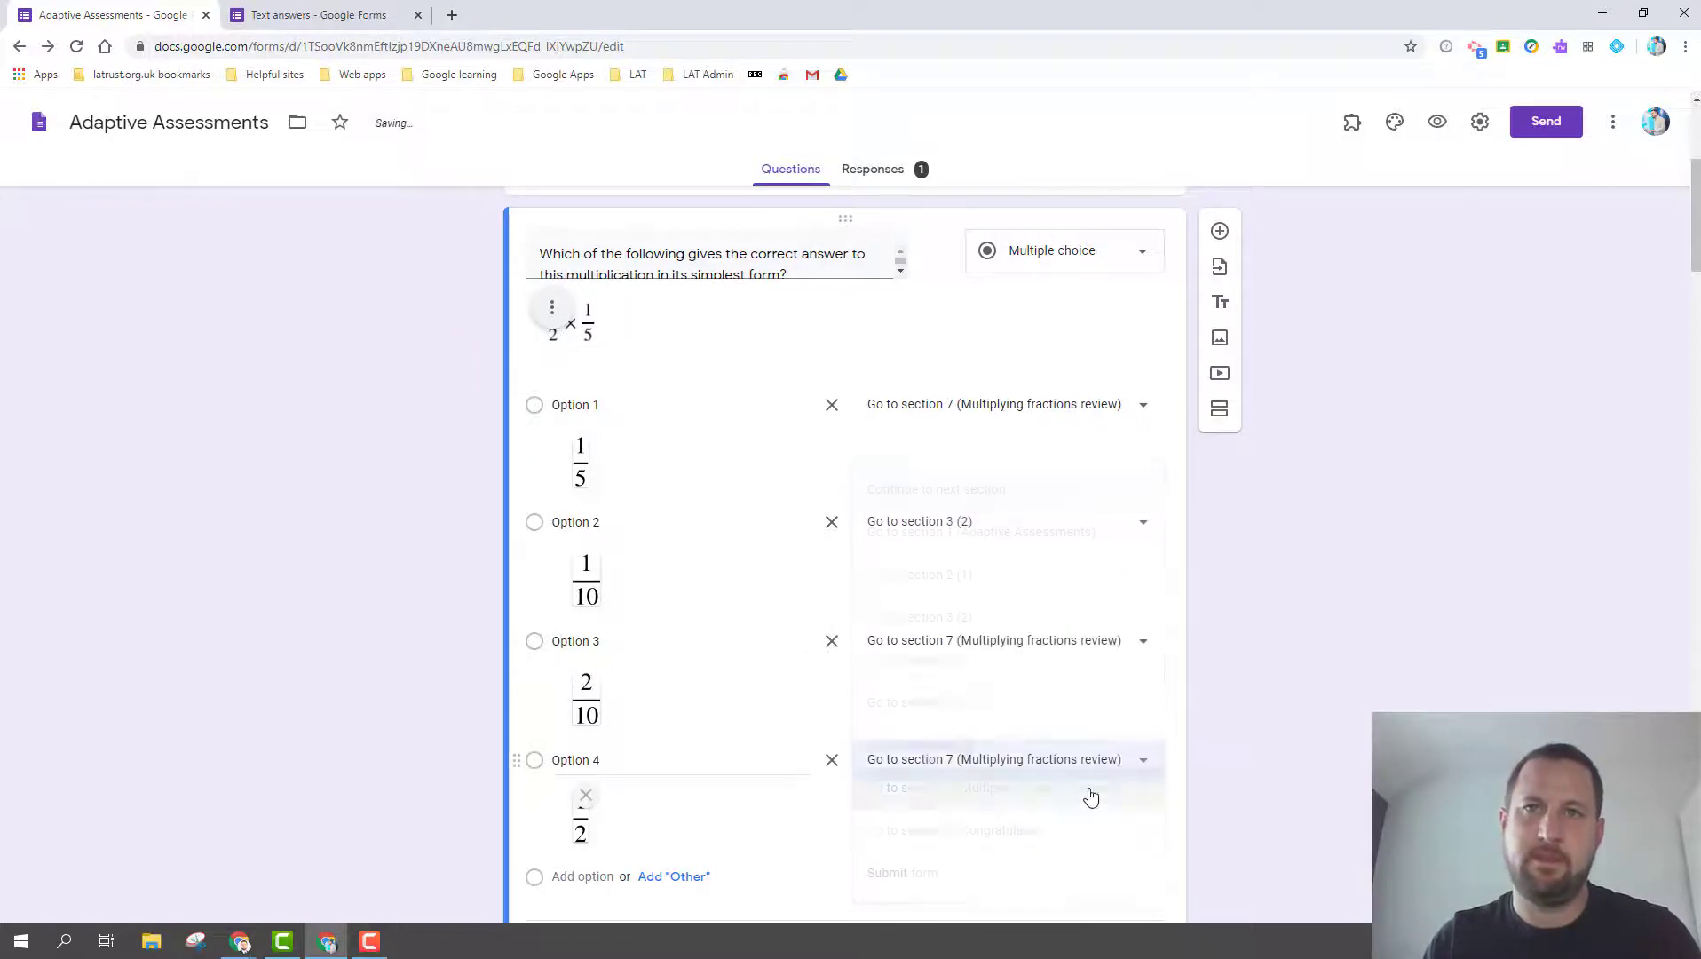
scroll(1696, 266, up, 4)
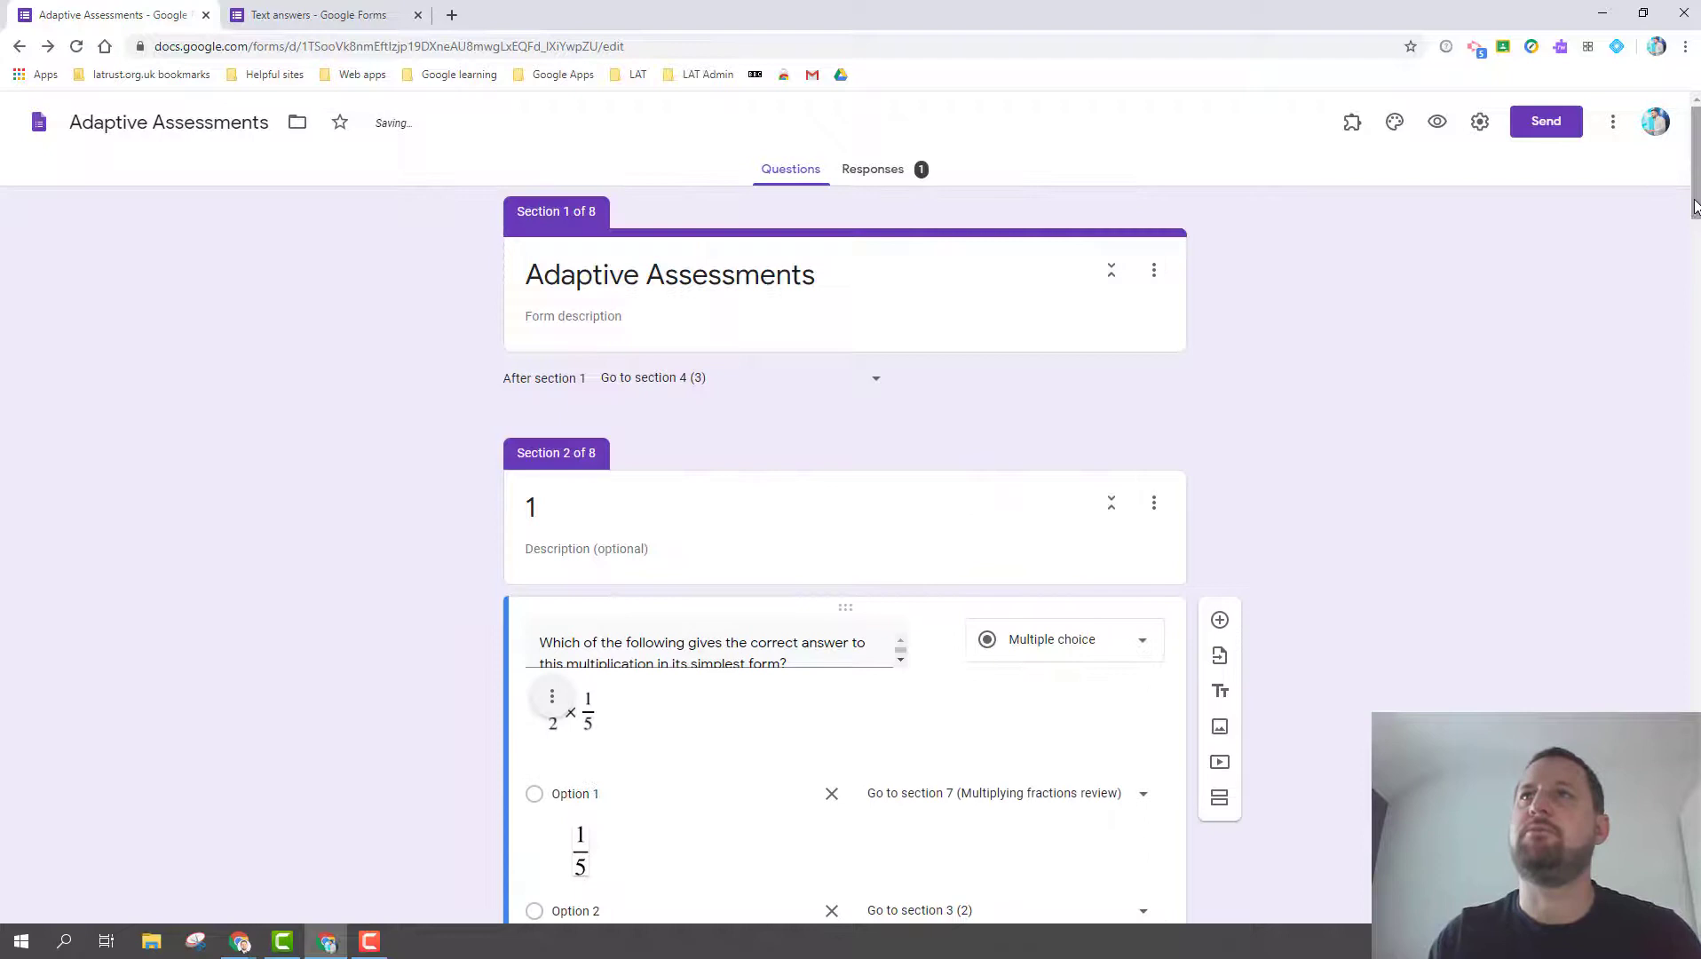
Preview the quiz, pass the title page, and answer 5/11 on the first question.
click(1438, 124)
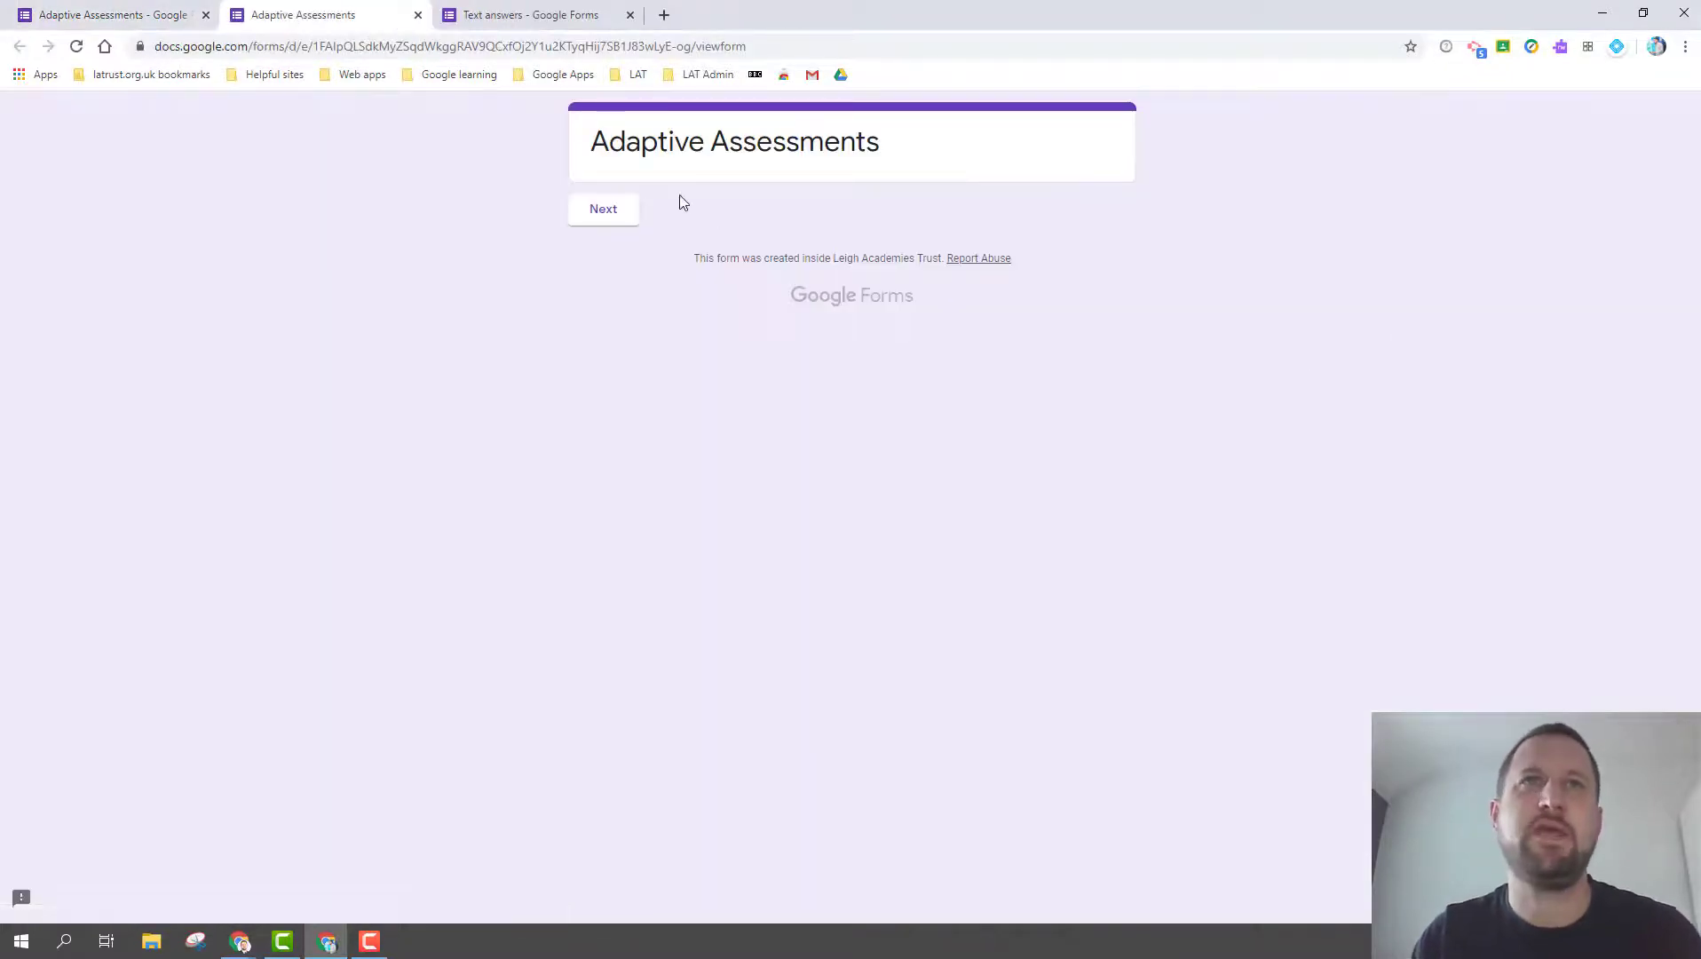
click(594, 219)
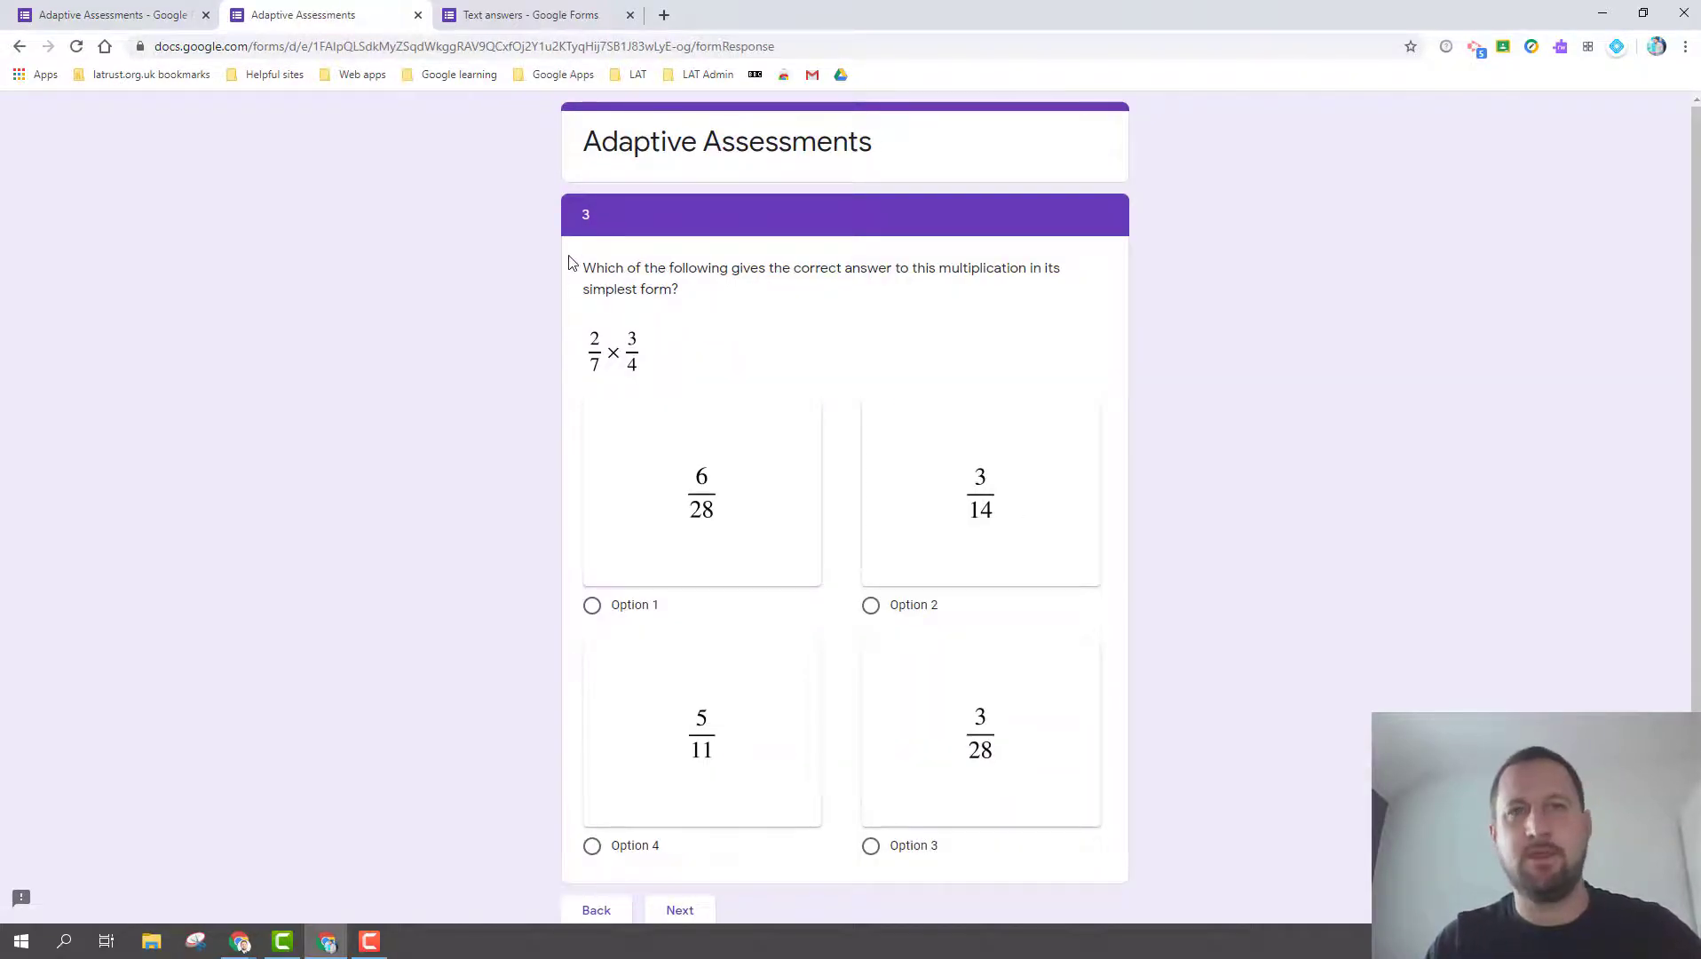
click(593, 607)
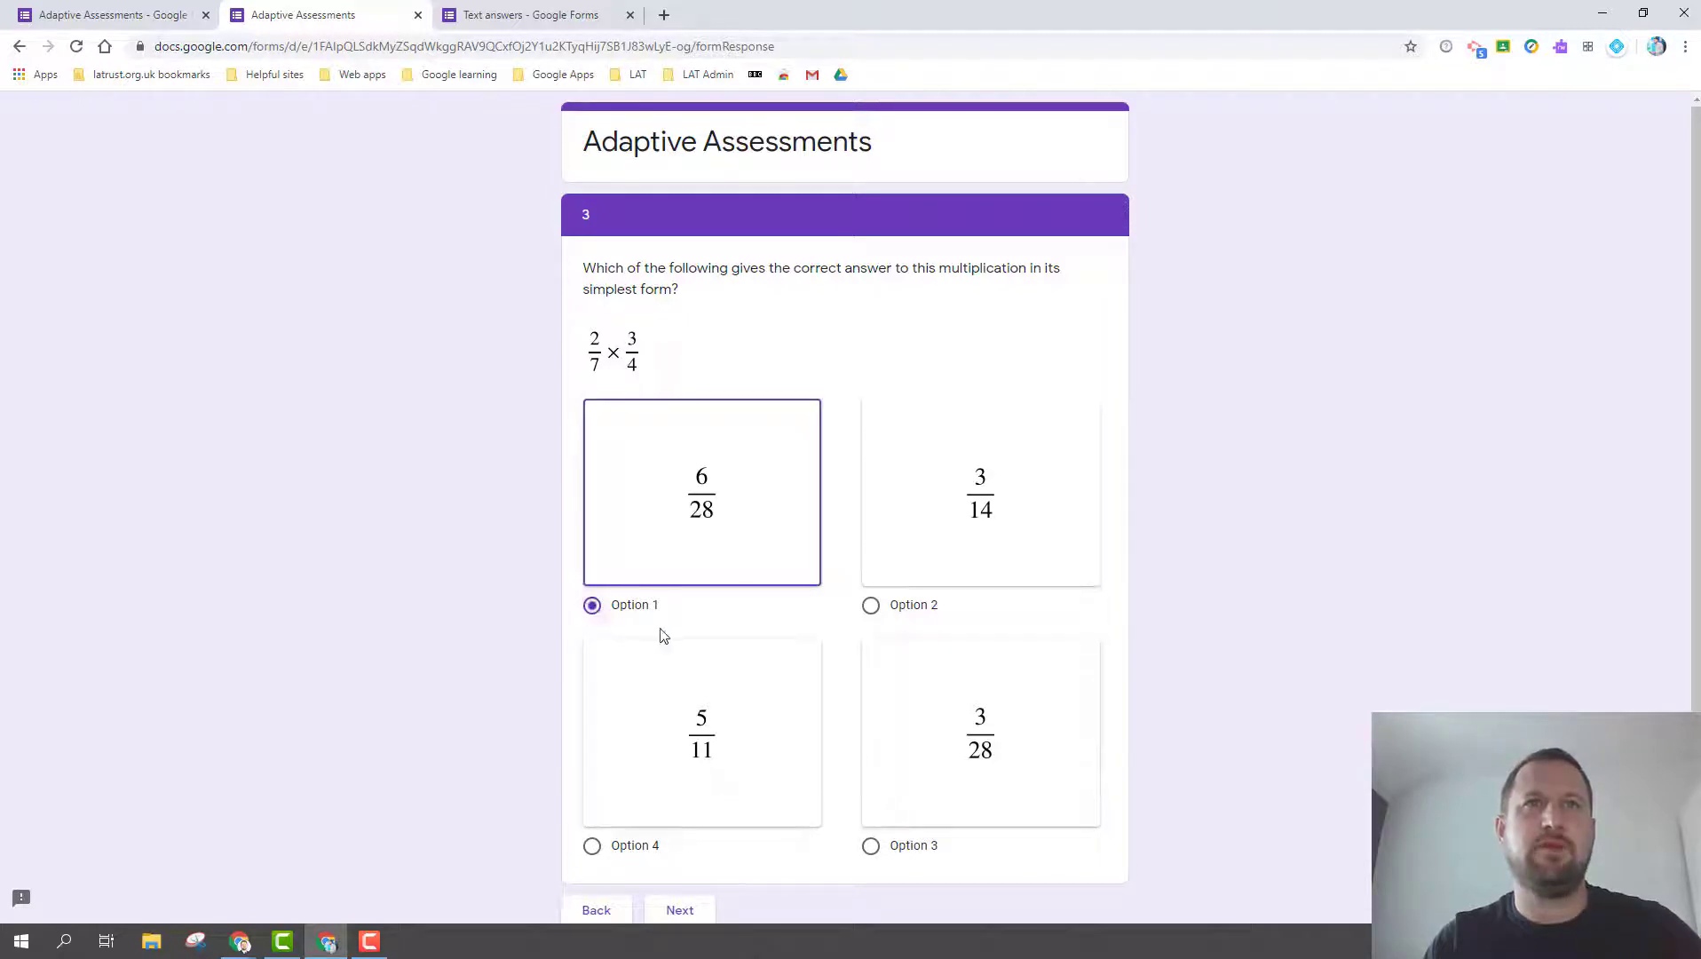
scroll(660, 635, down, 1)
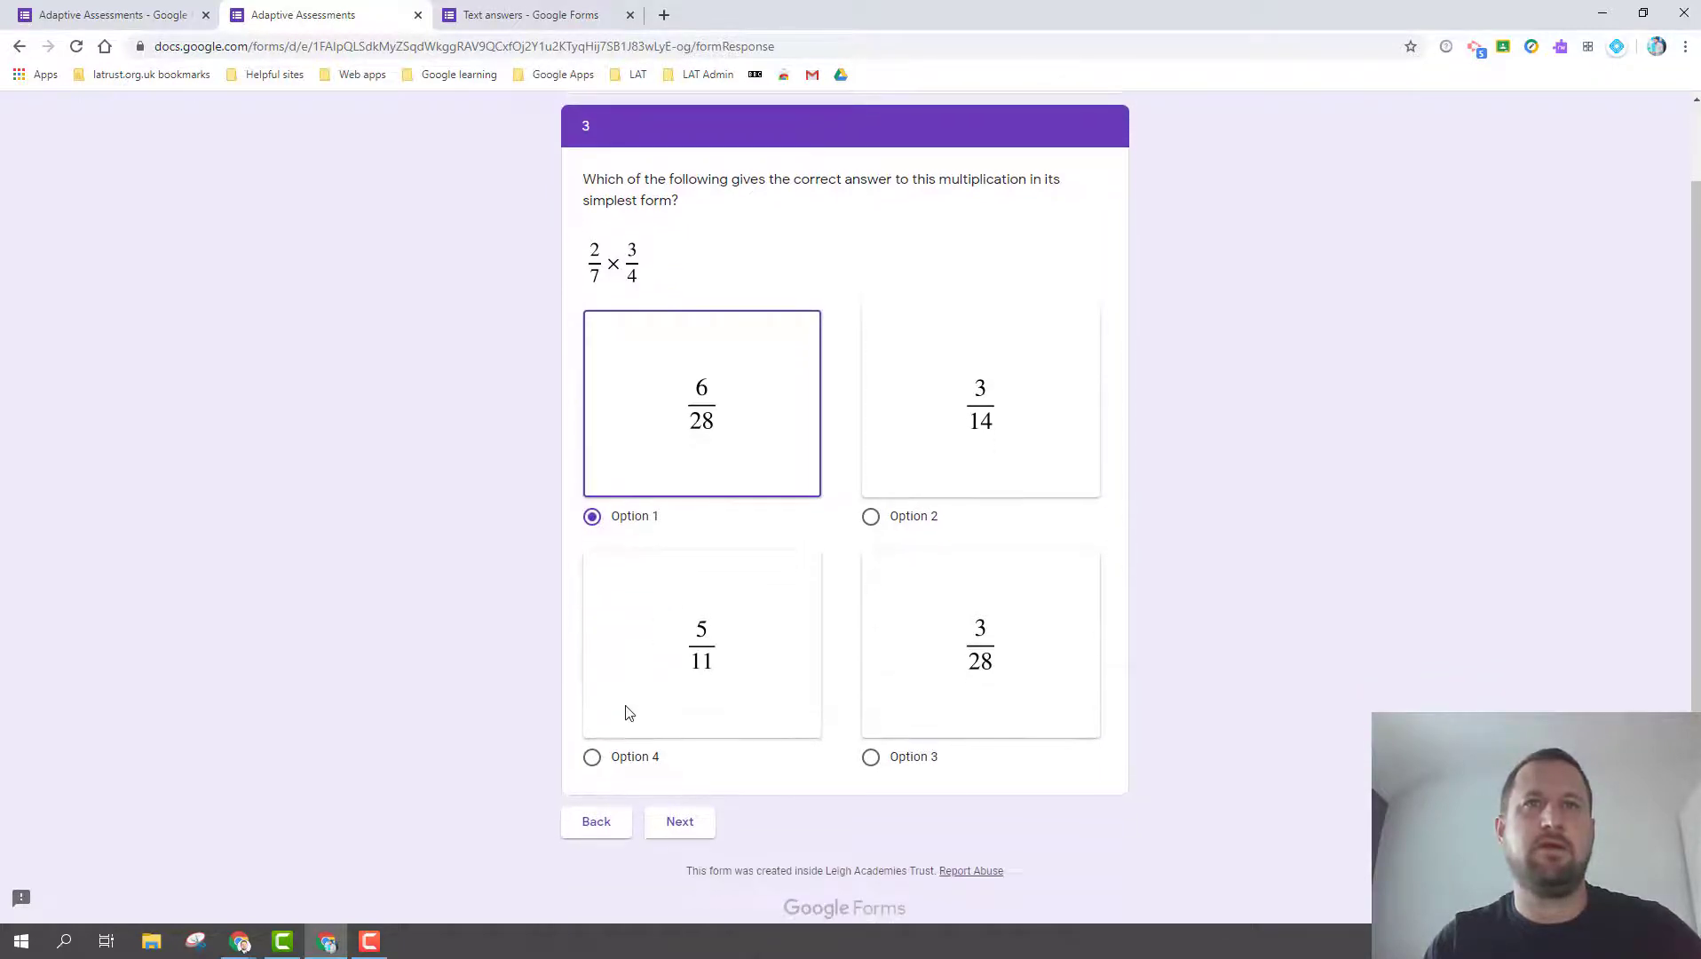
click(593, 758)
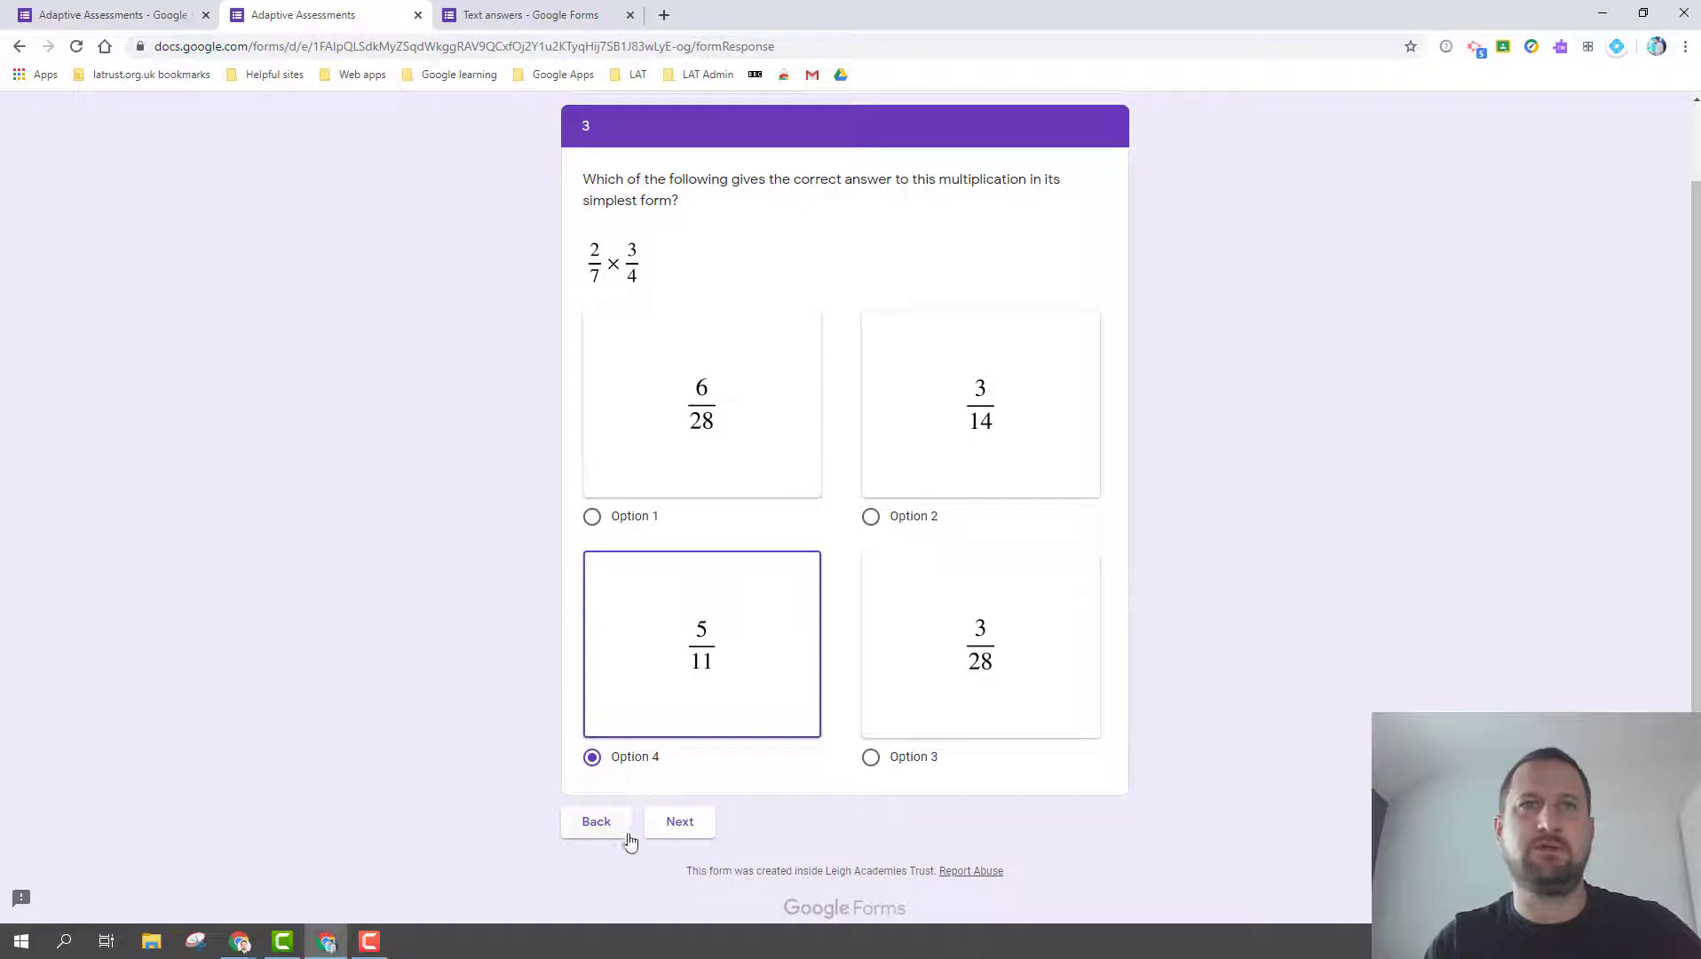
click(678, 830)
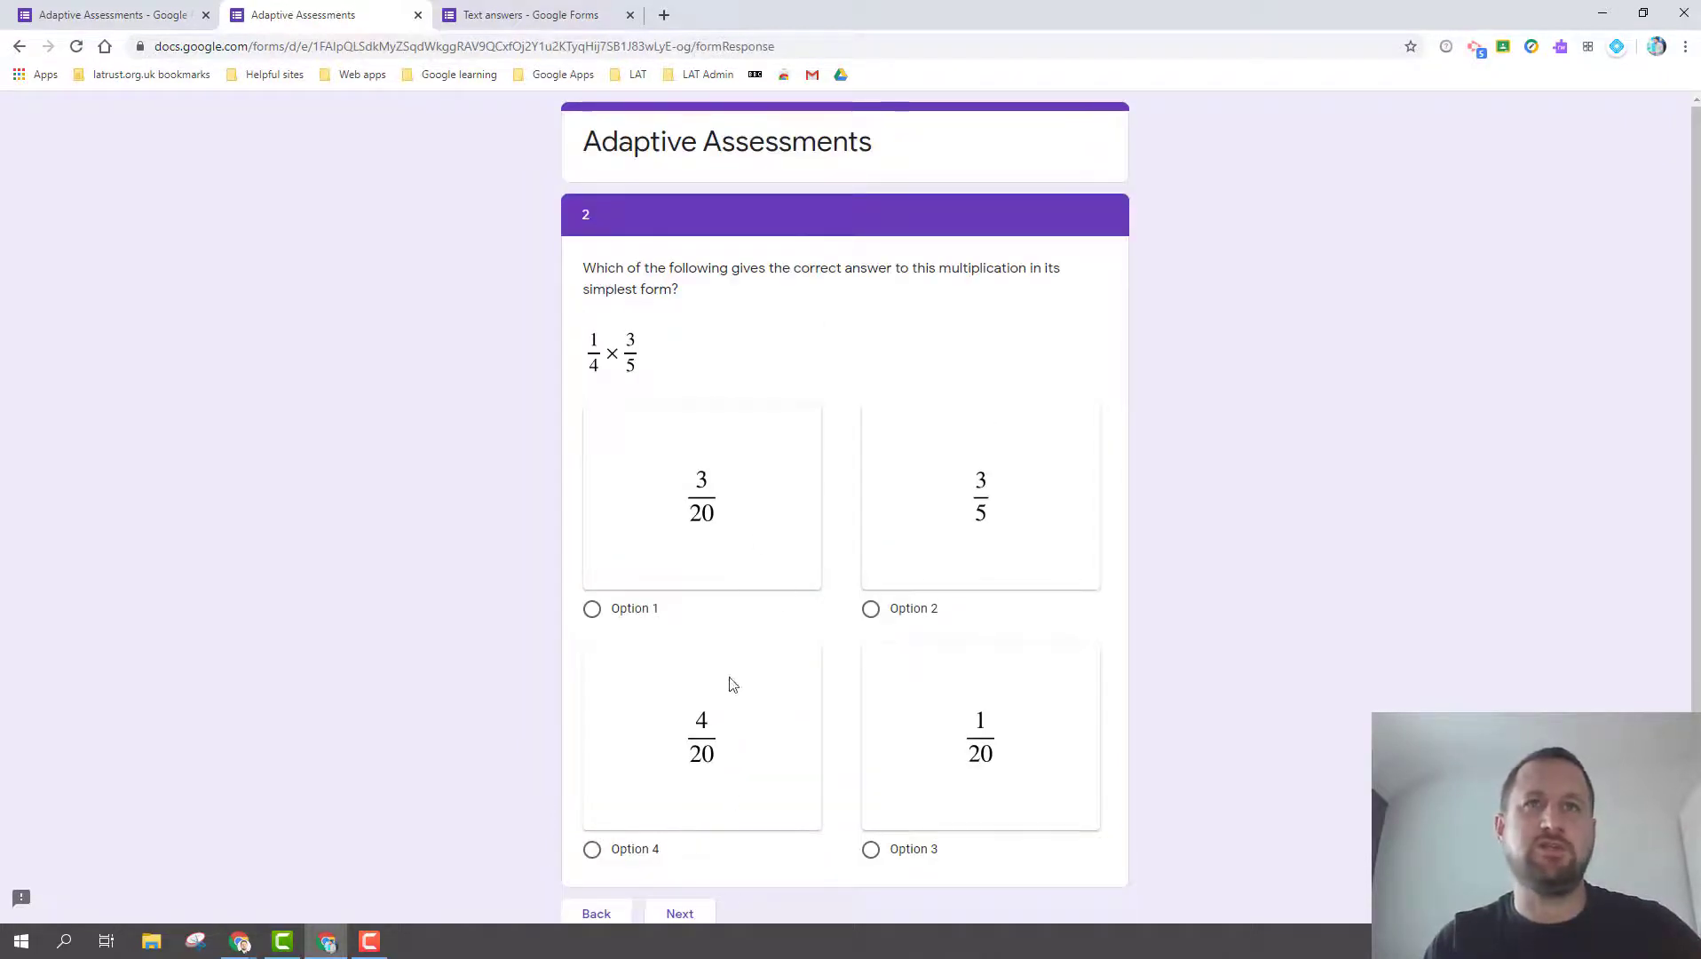
Answer 1/20, then the wrong 1/2 on 1/2 × 1/5 to reach the review video.
click(871, 851)
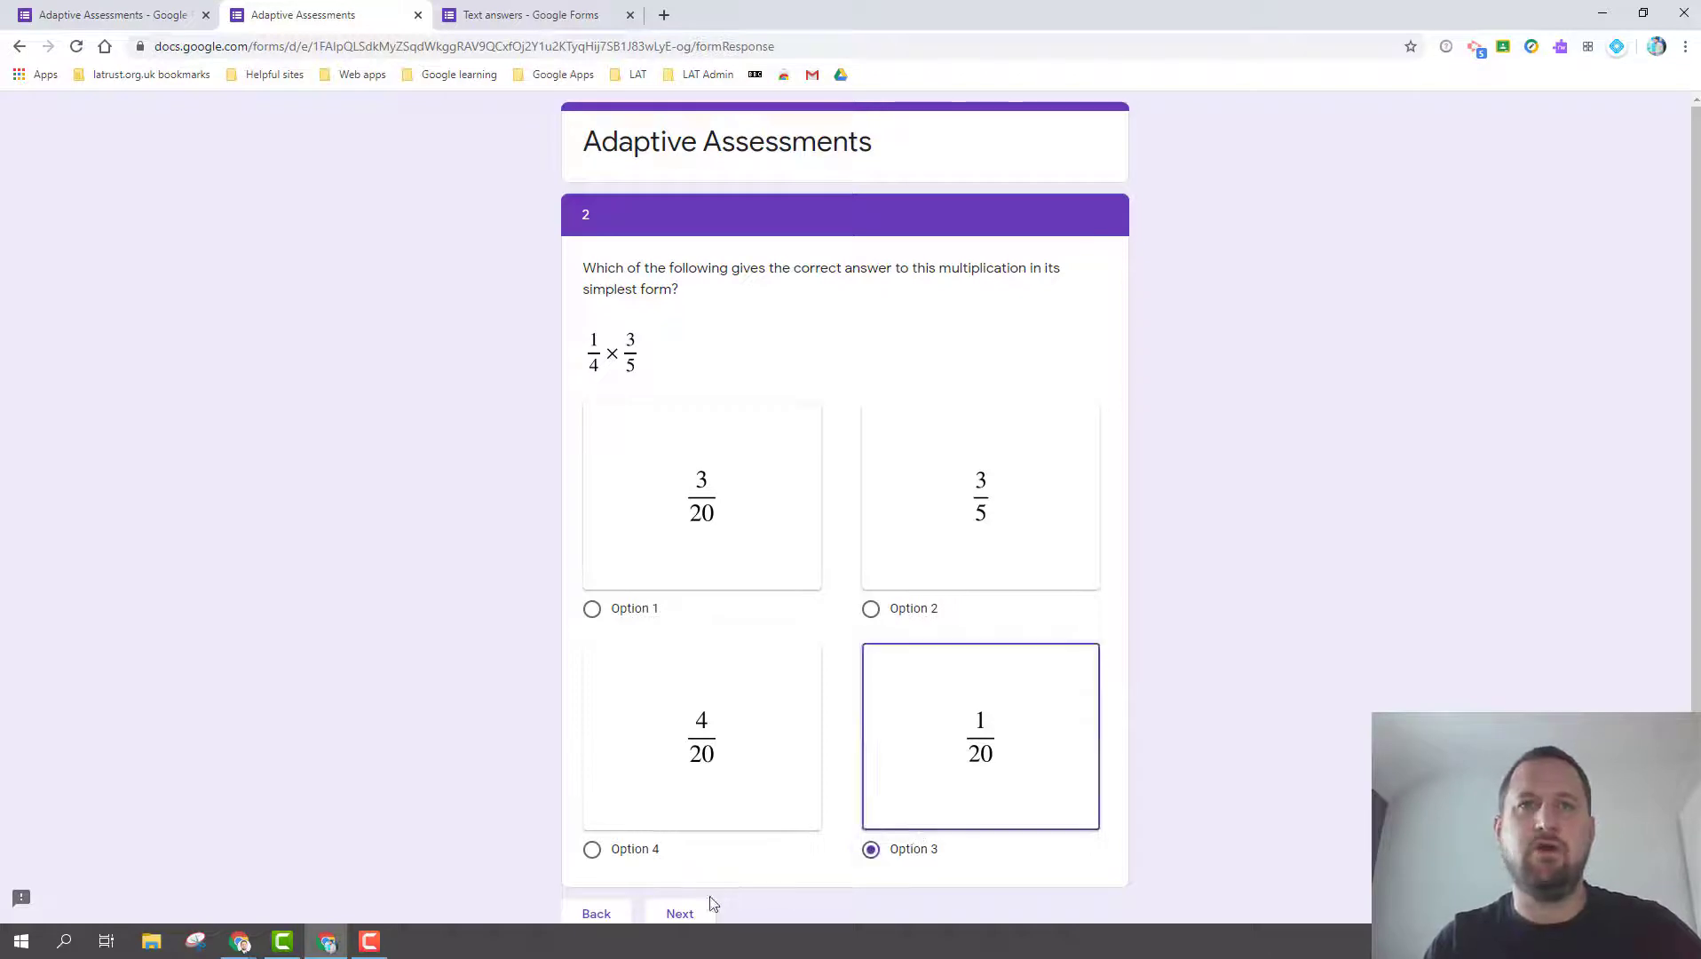
click(701, 912)
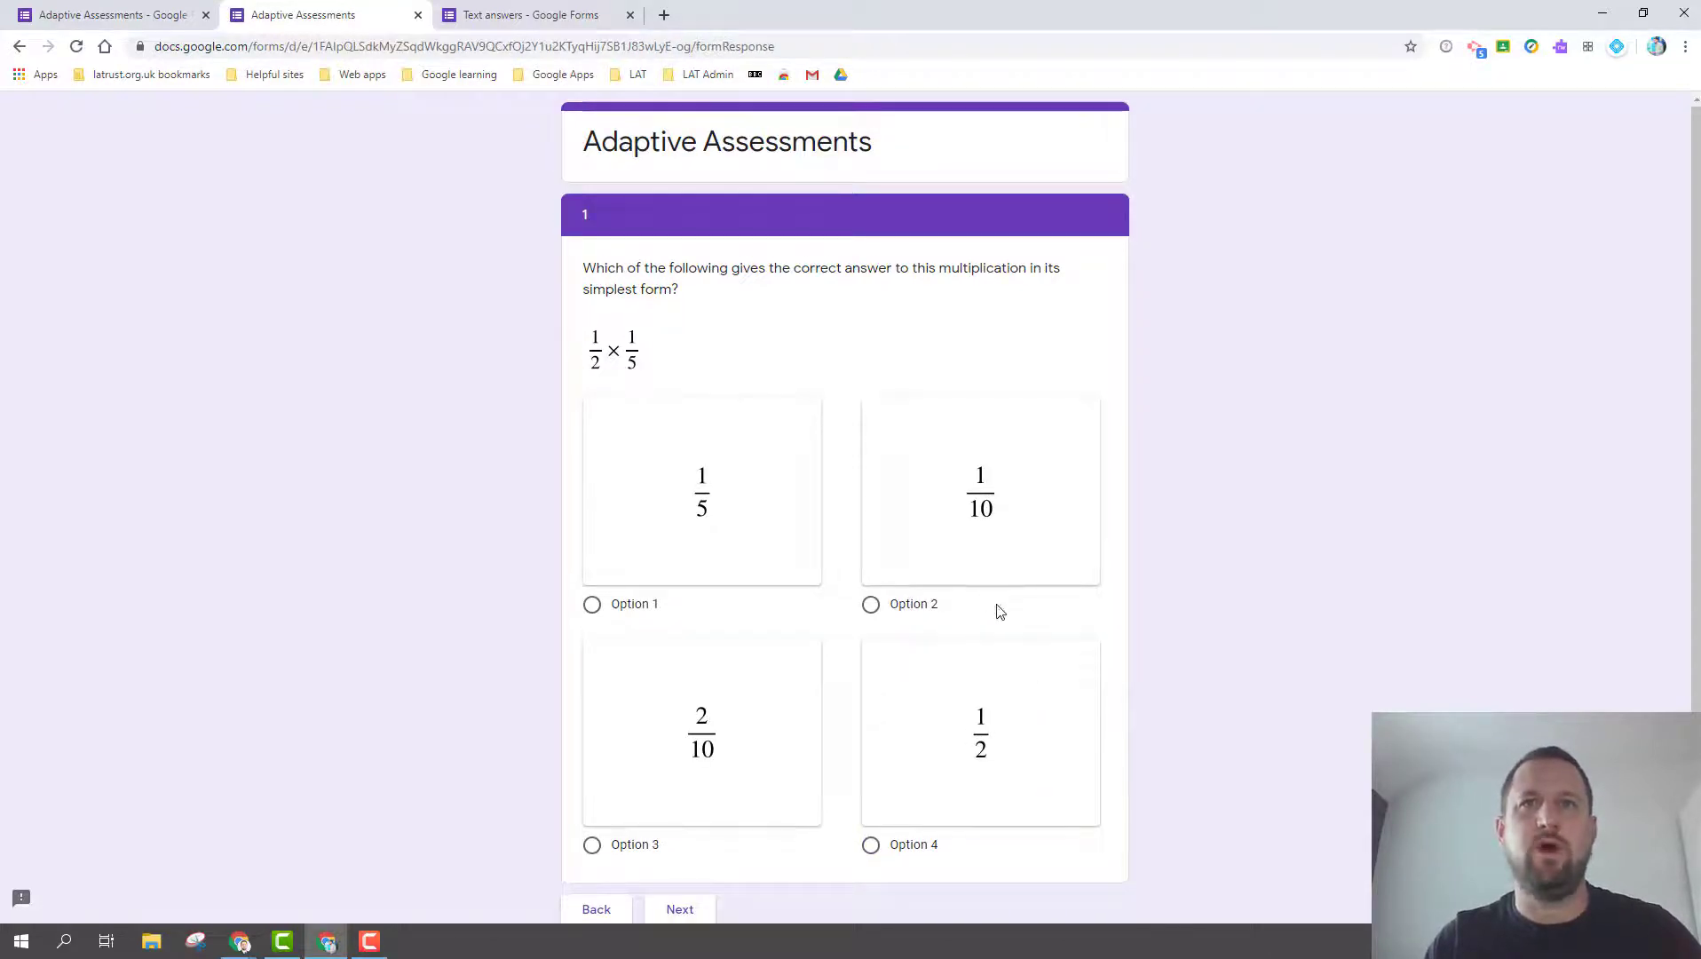
click(872, 847)
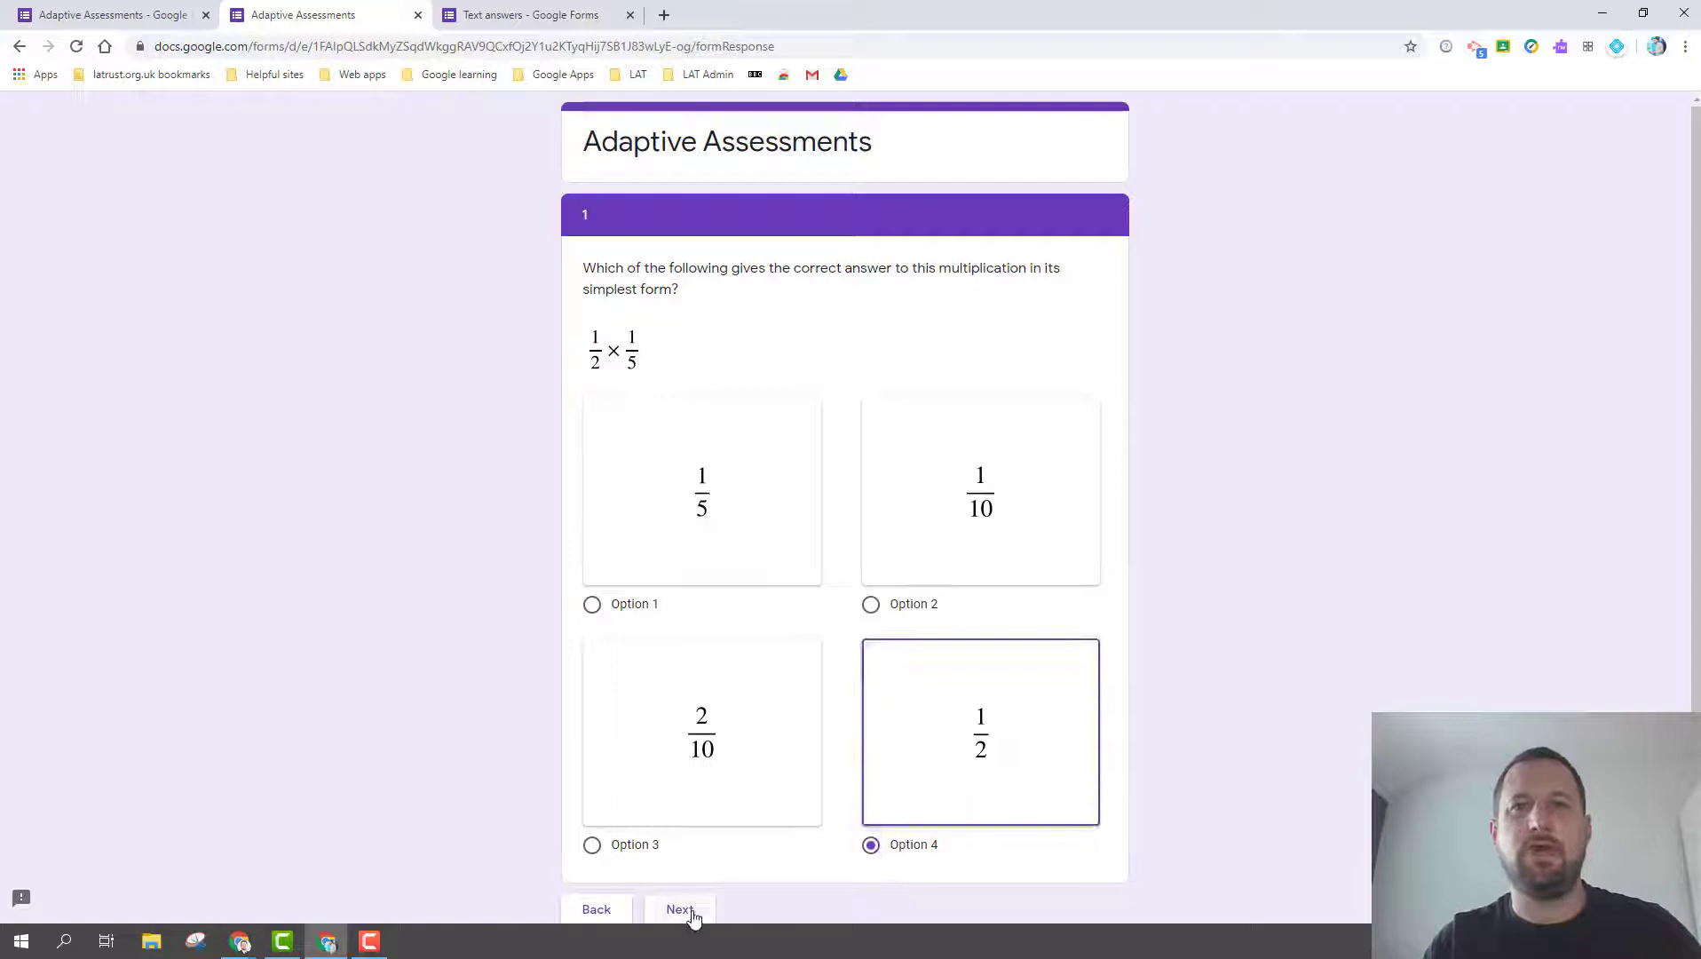
click(693, 916)
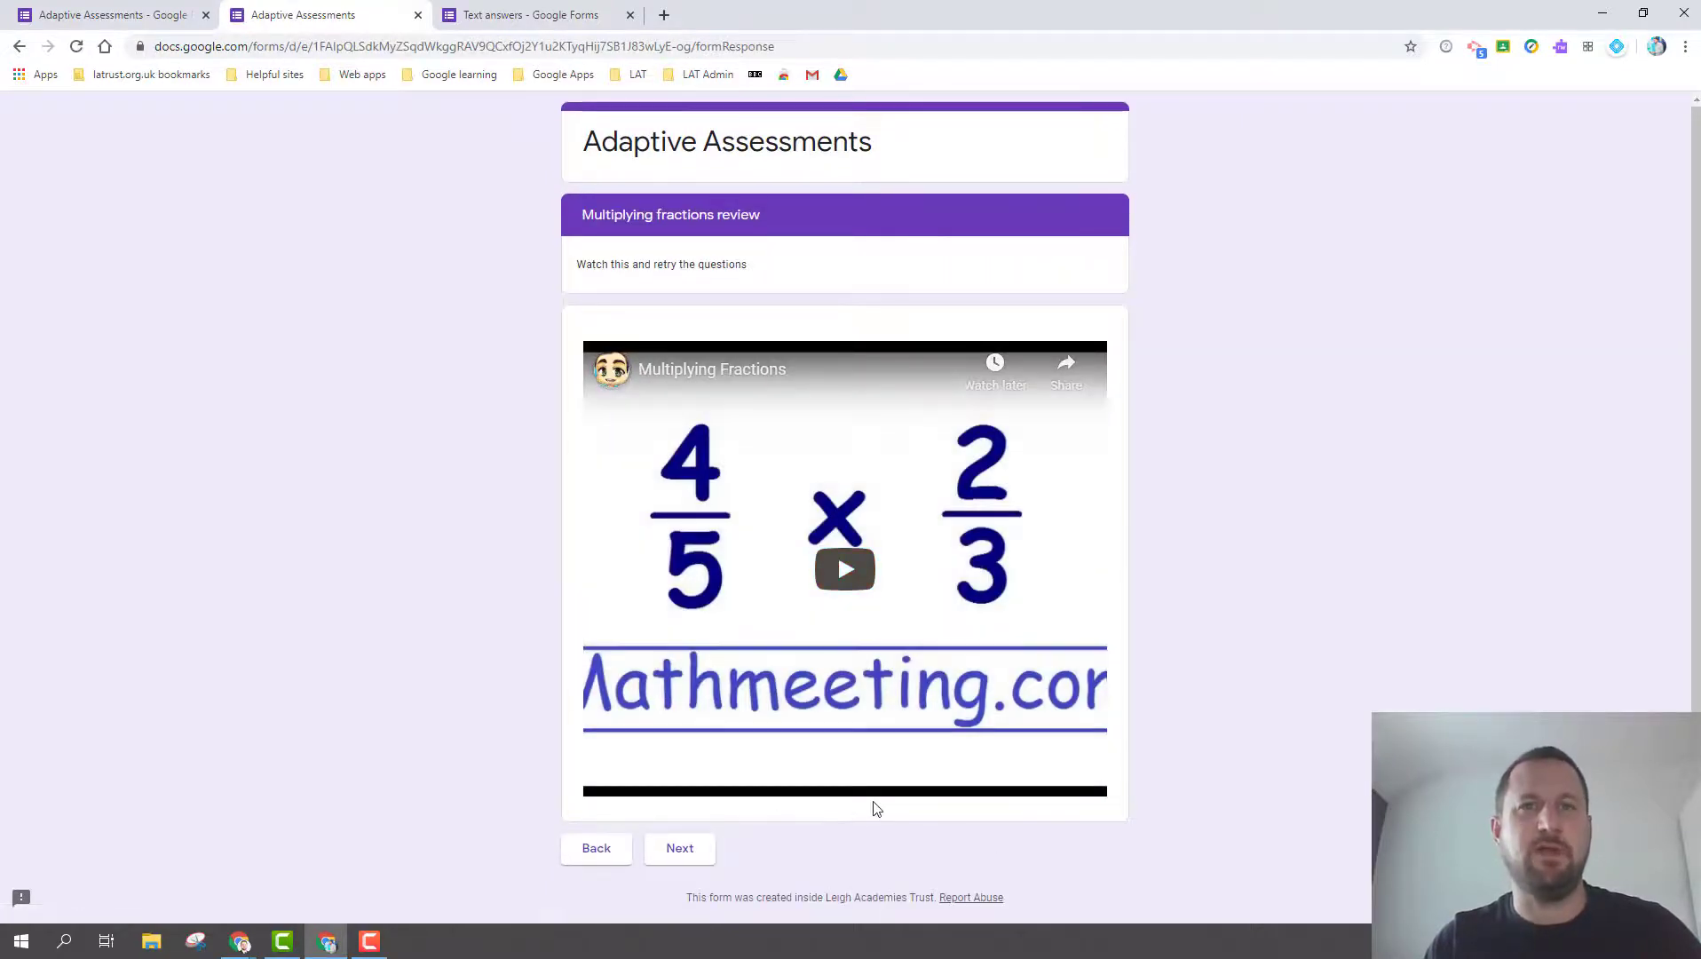
Continue past the review video, answer 1/10 on the retry, then 3/20.
click(681, 851)
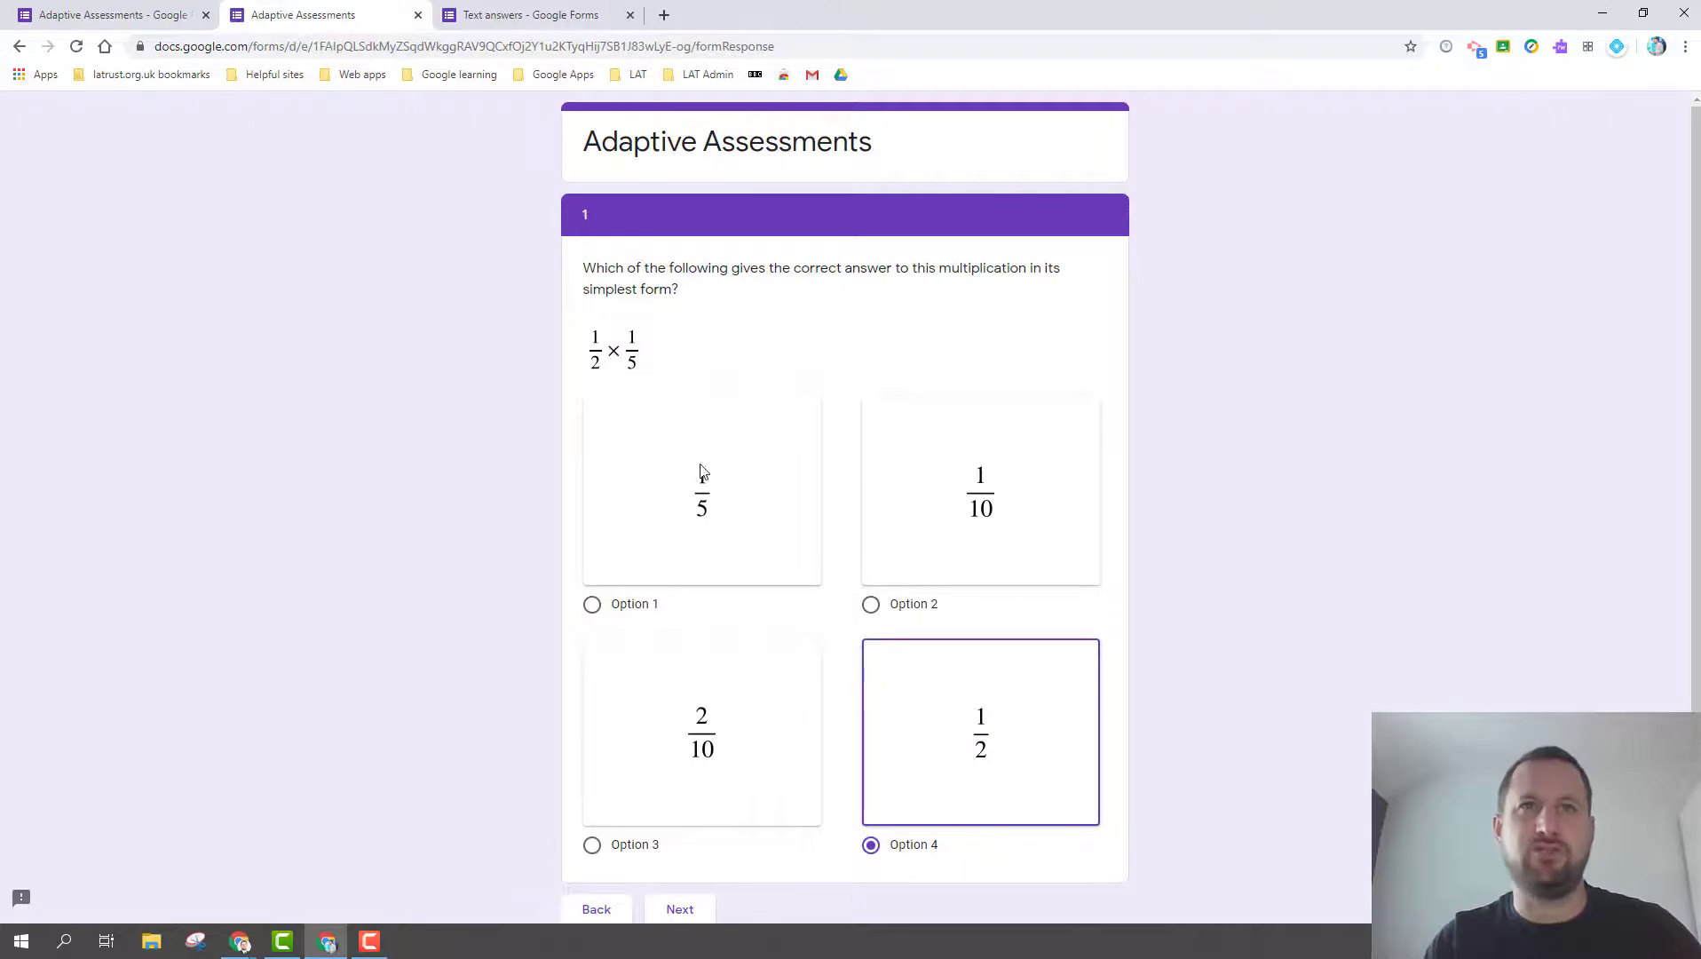
click(872, 605)
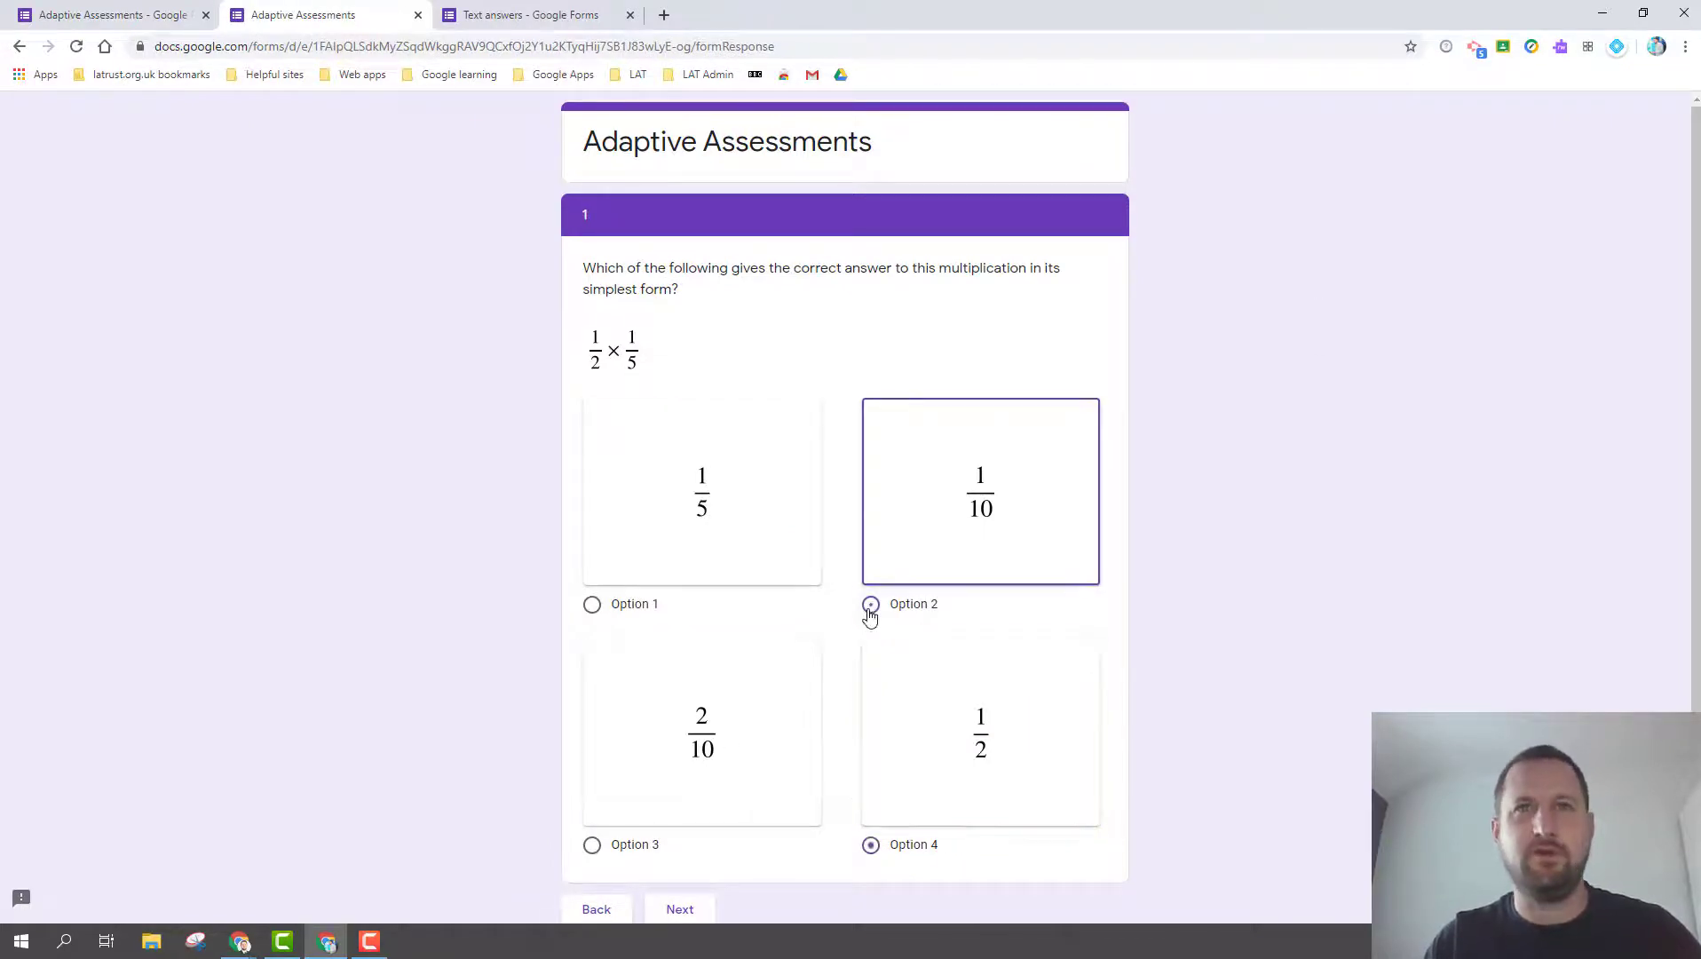
click(680, 910)
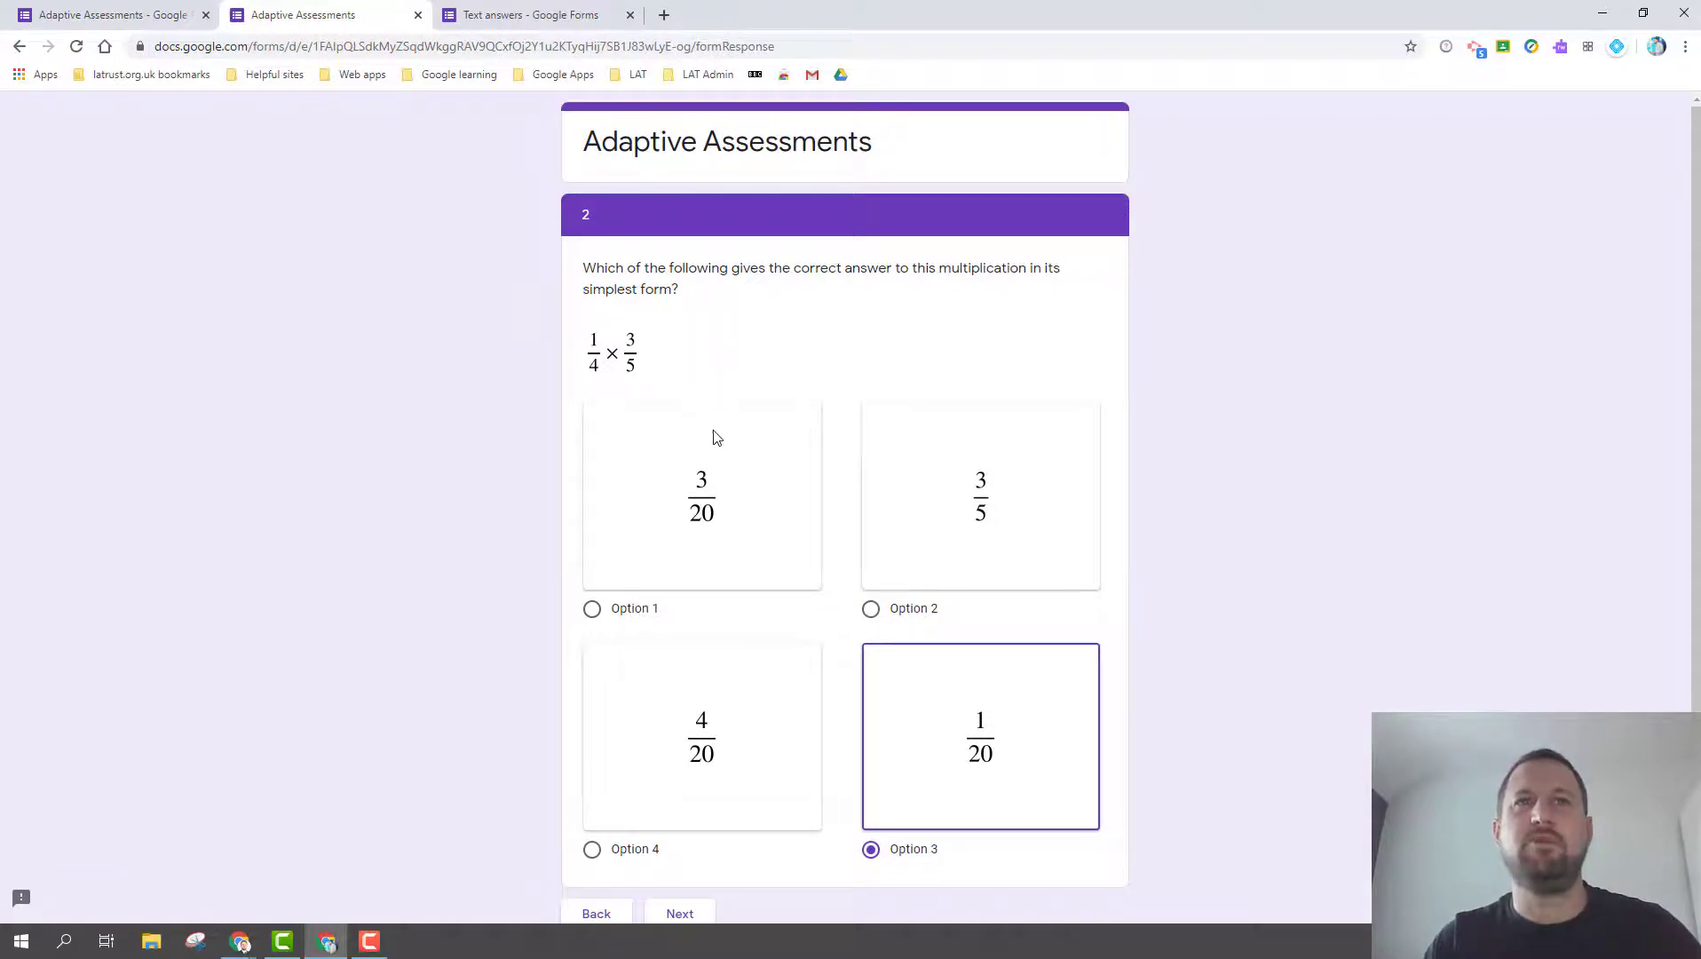
click(592, 608)
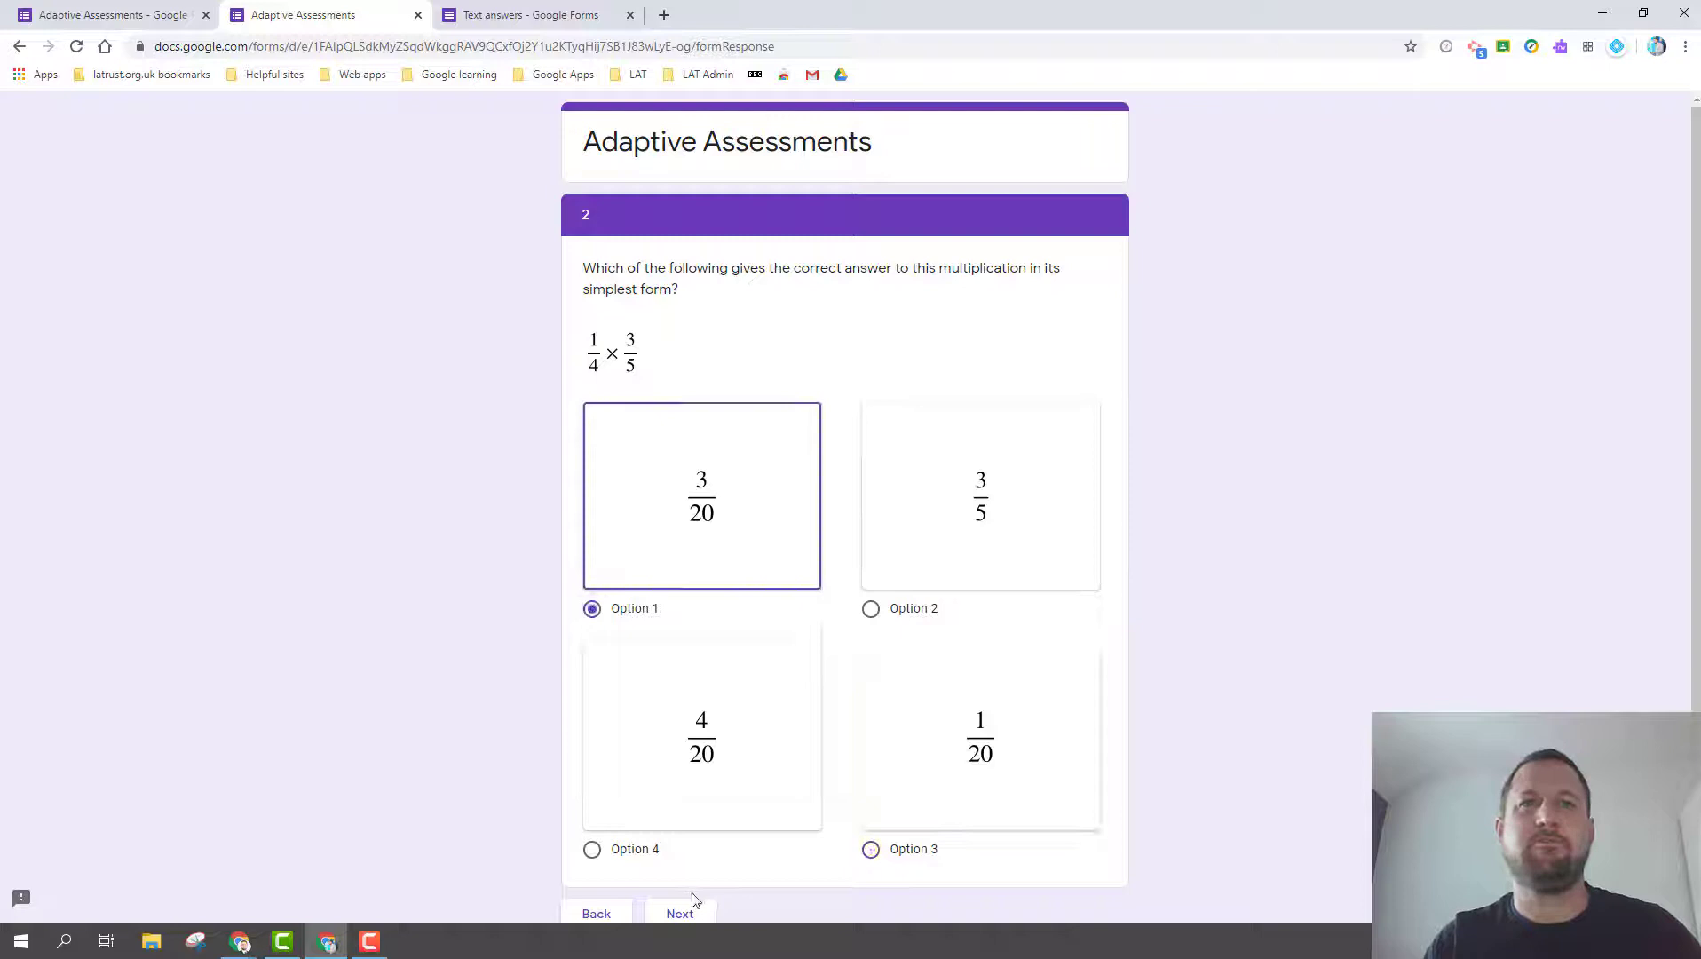
click(684, 910)
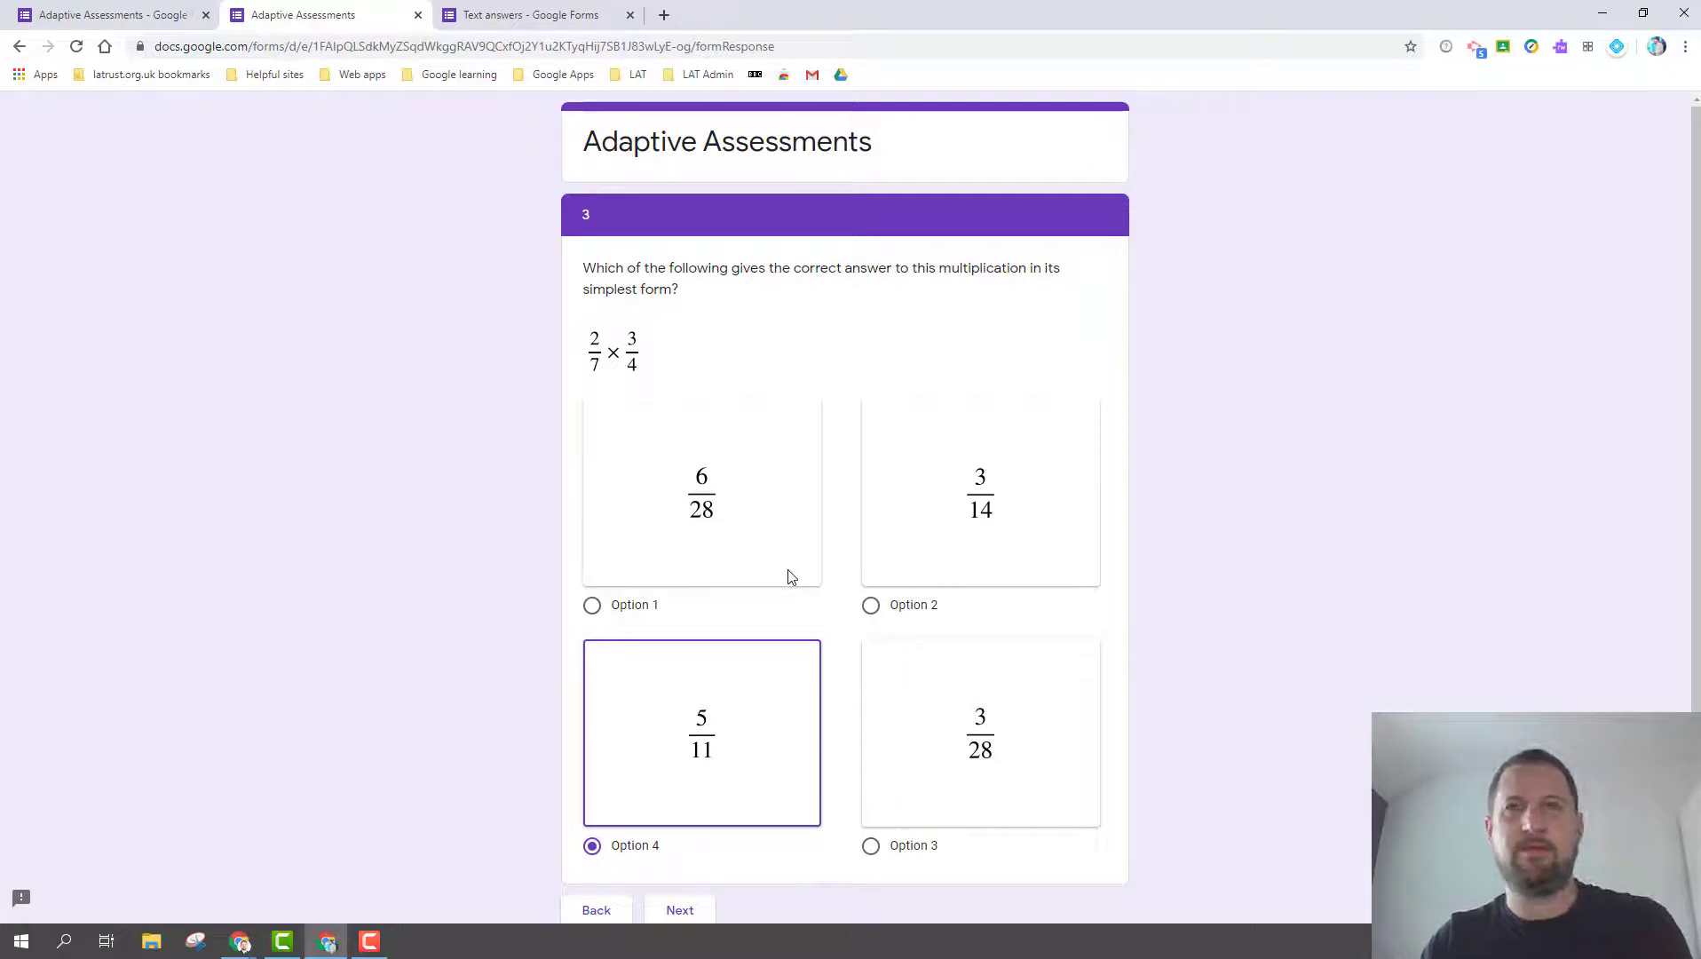
Check the worksheet answers, then answer 3/14 and 11/25 on question 4.
key(alt+Tab)
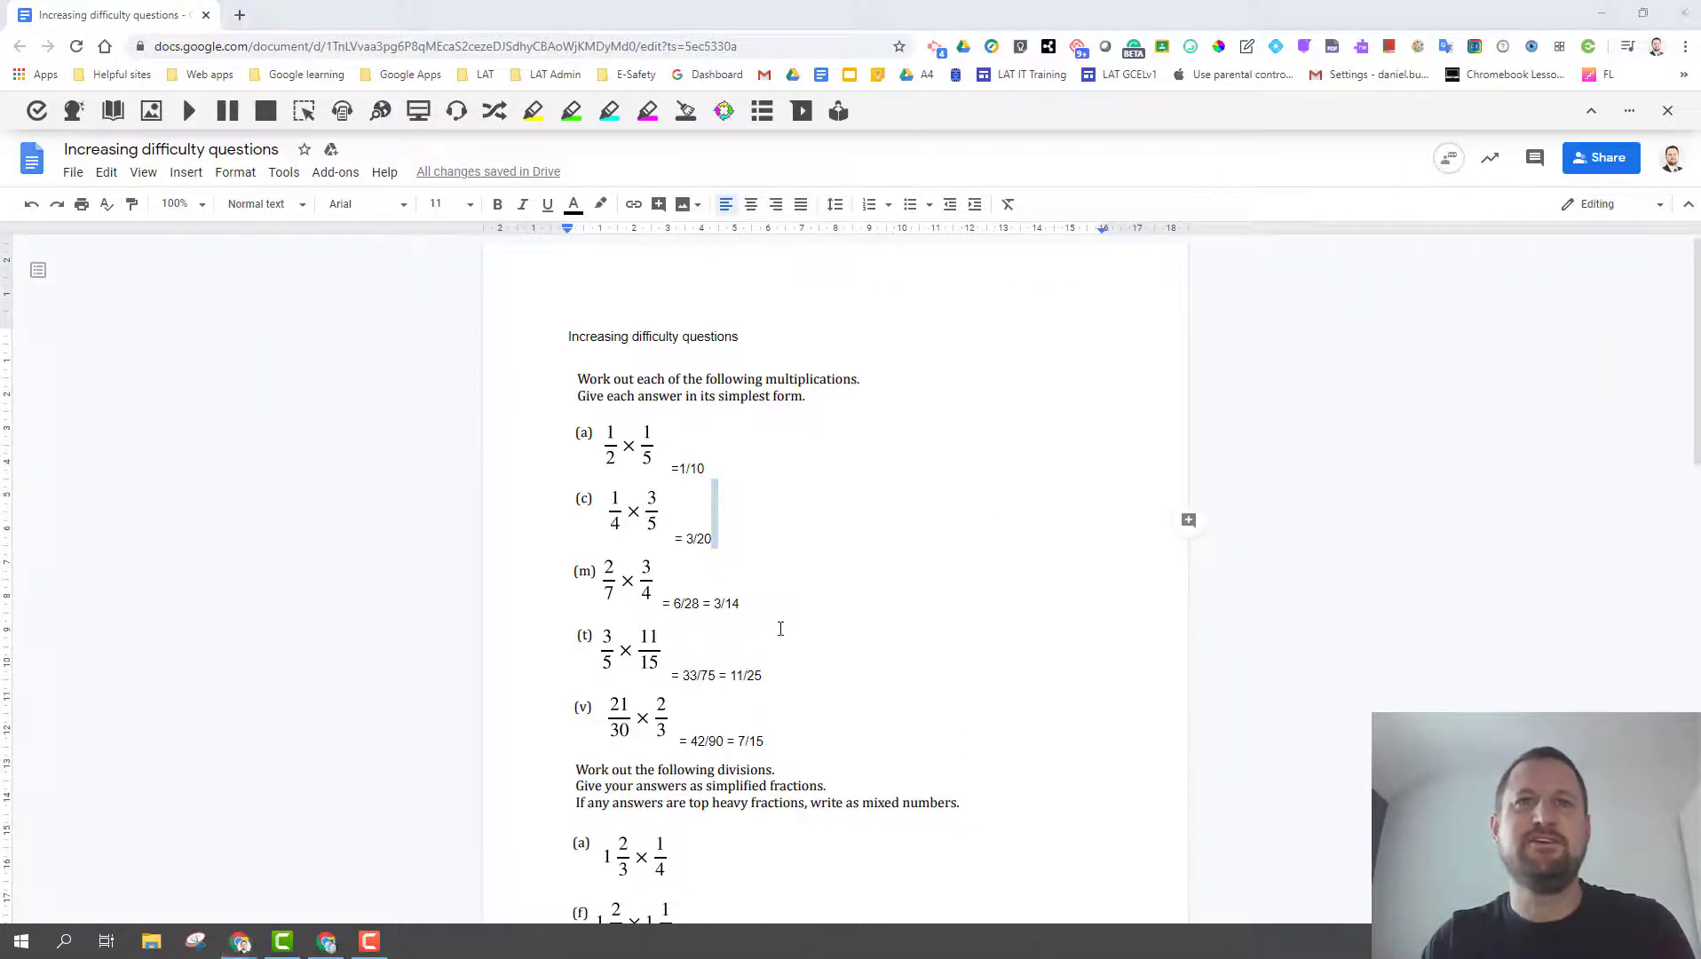
key(alt+Tab)
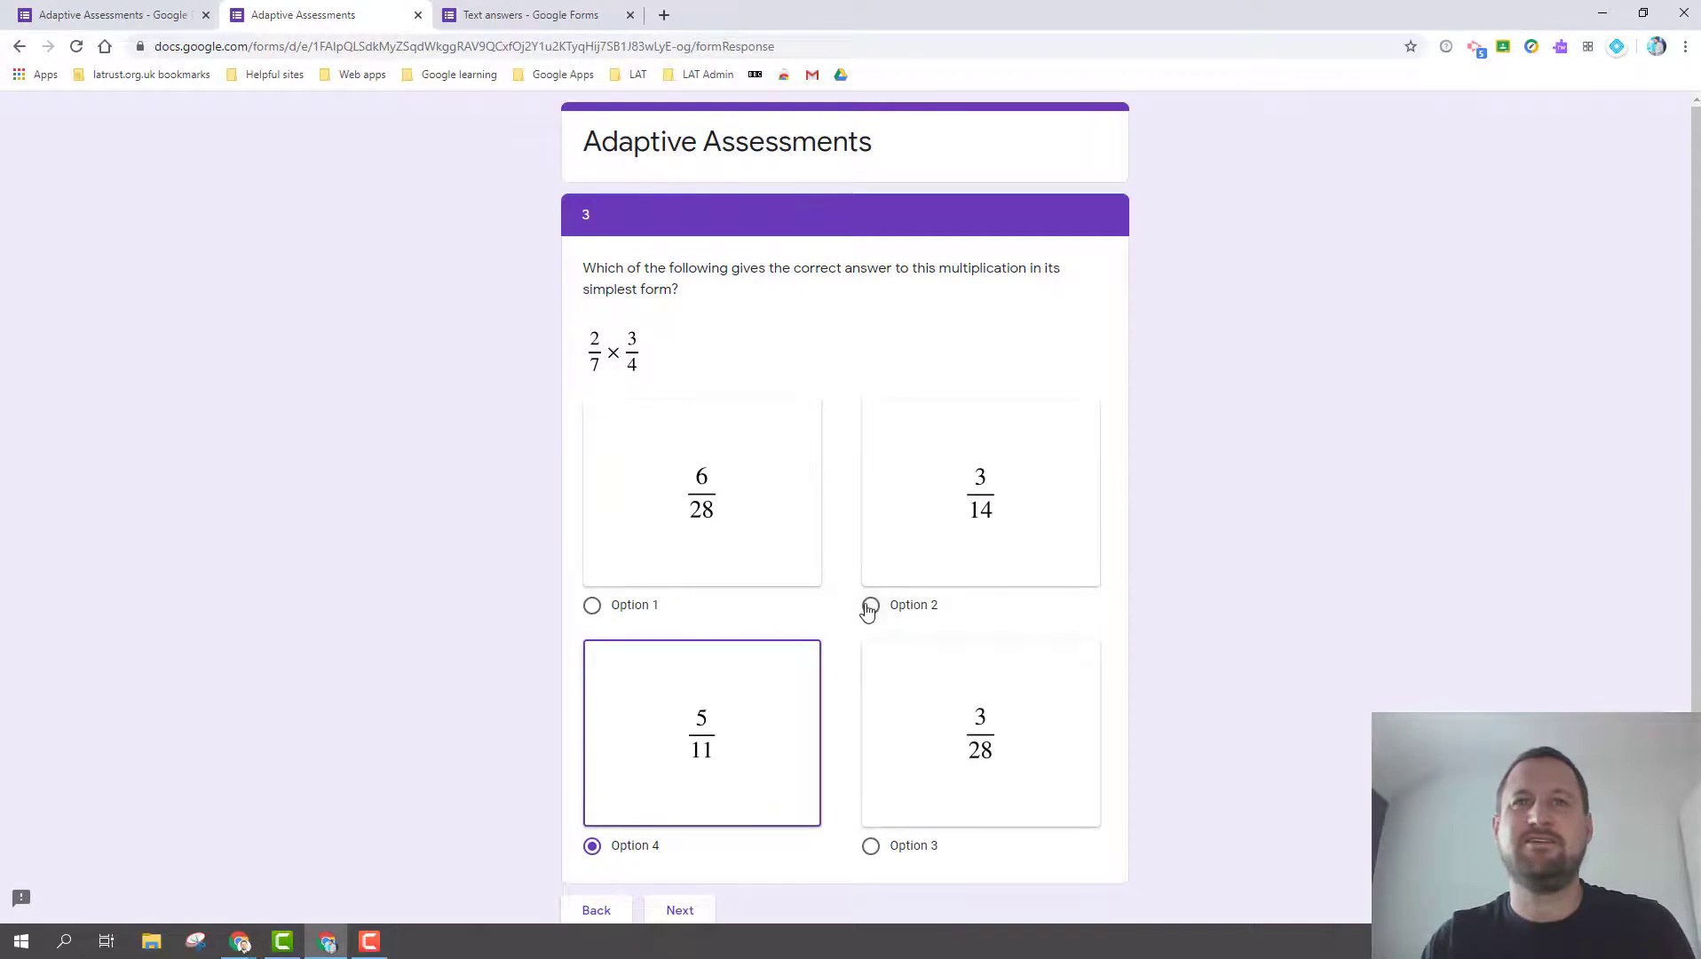
click(870, 606)
click(682, 909)
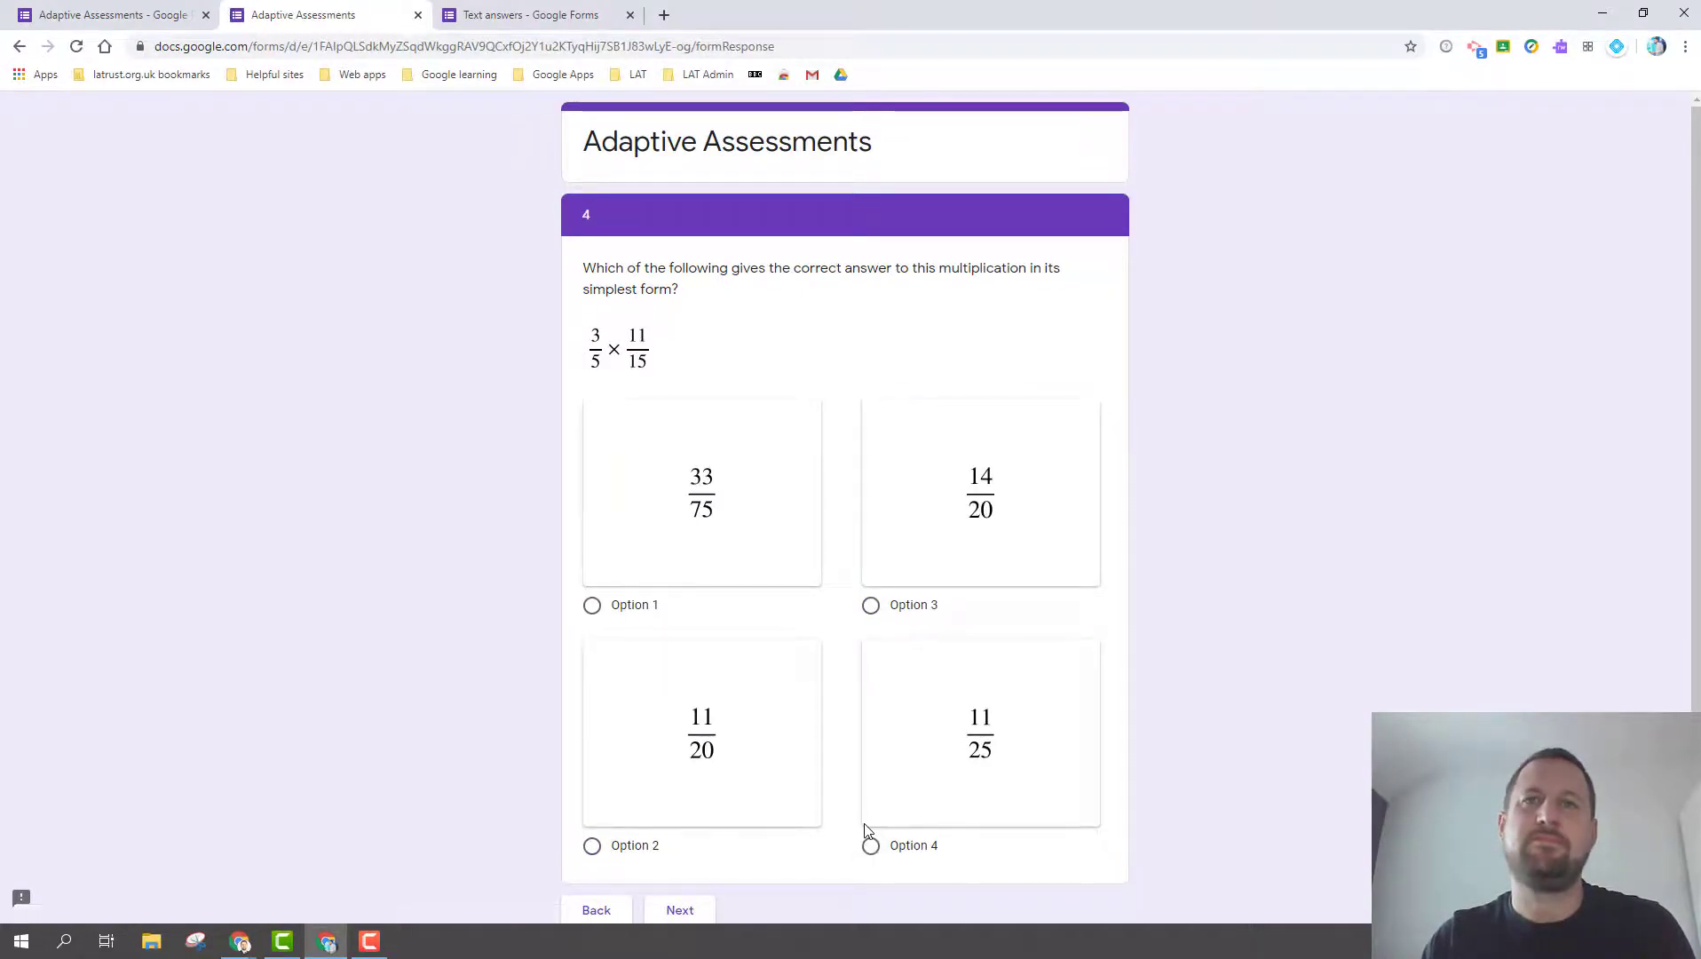
key(alt+Tab)
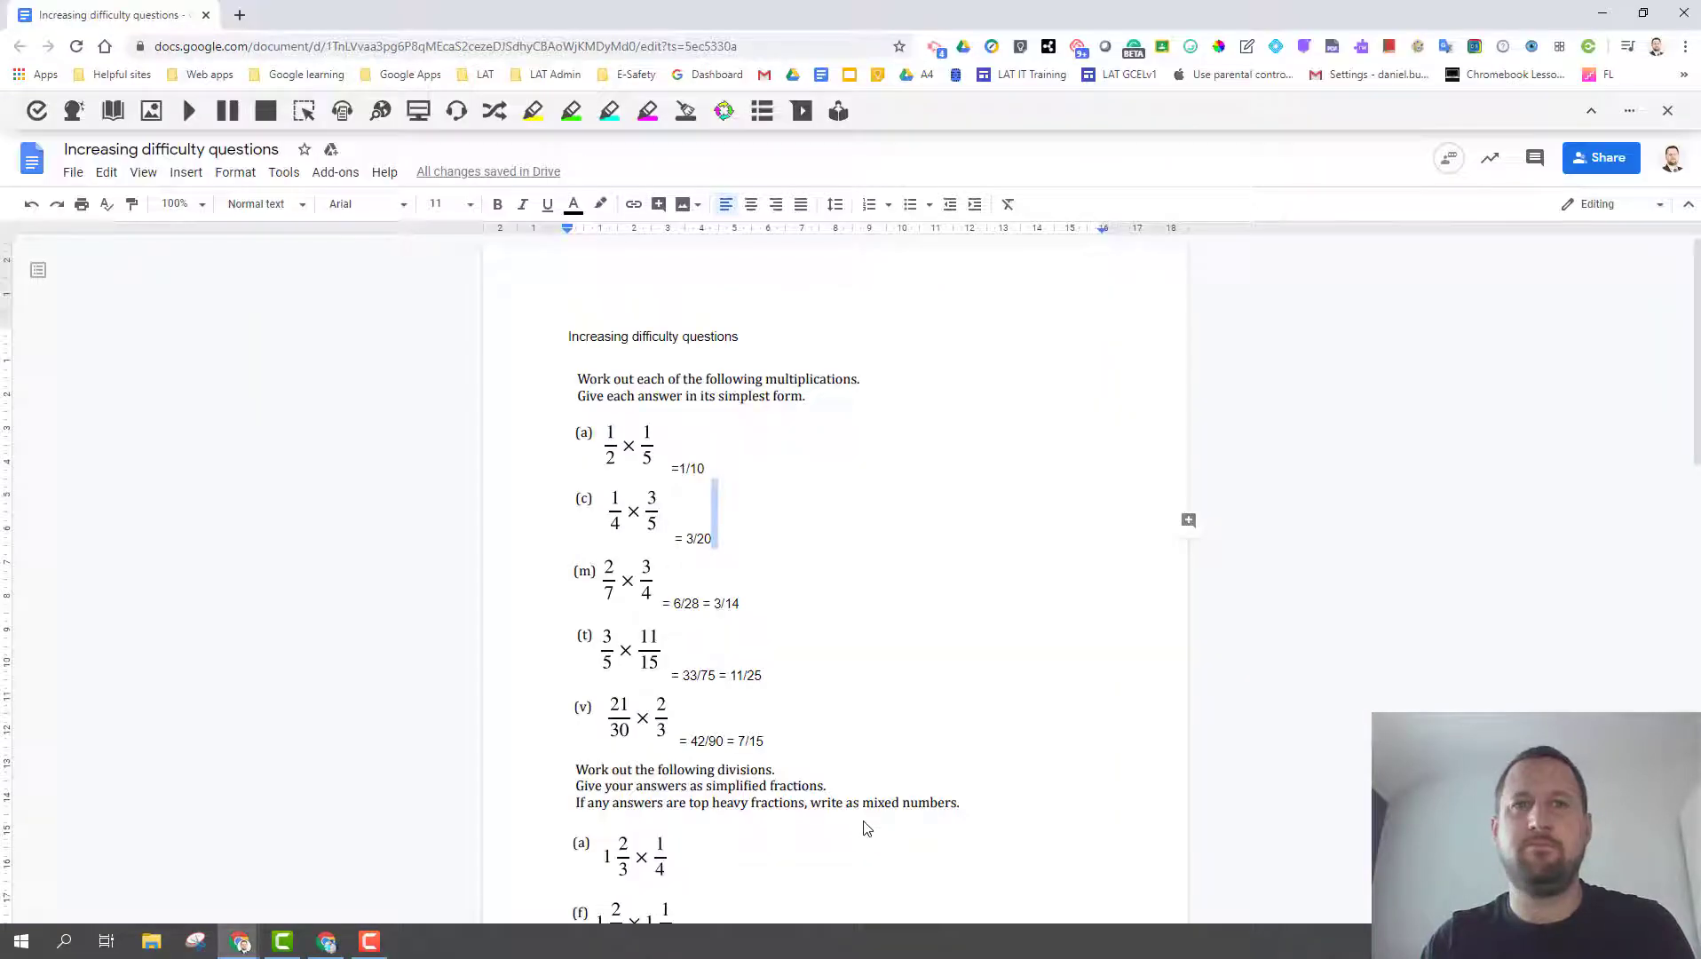
key(alt+Tab)
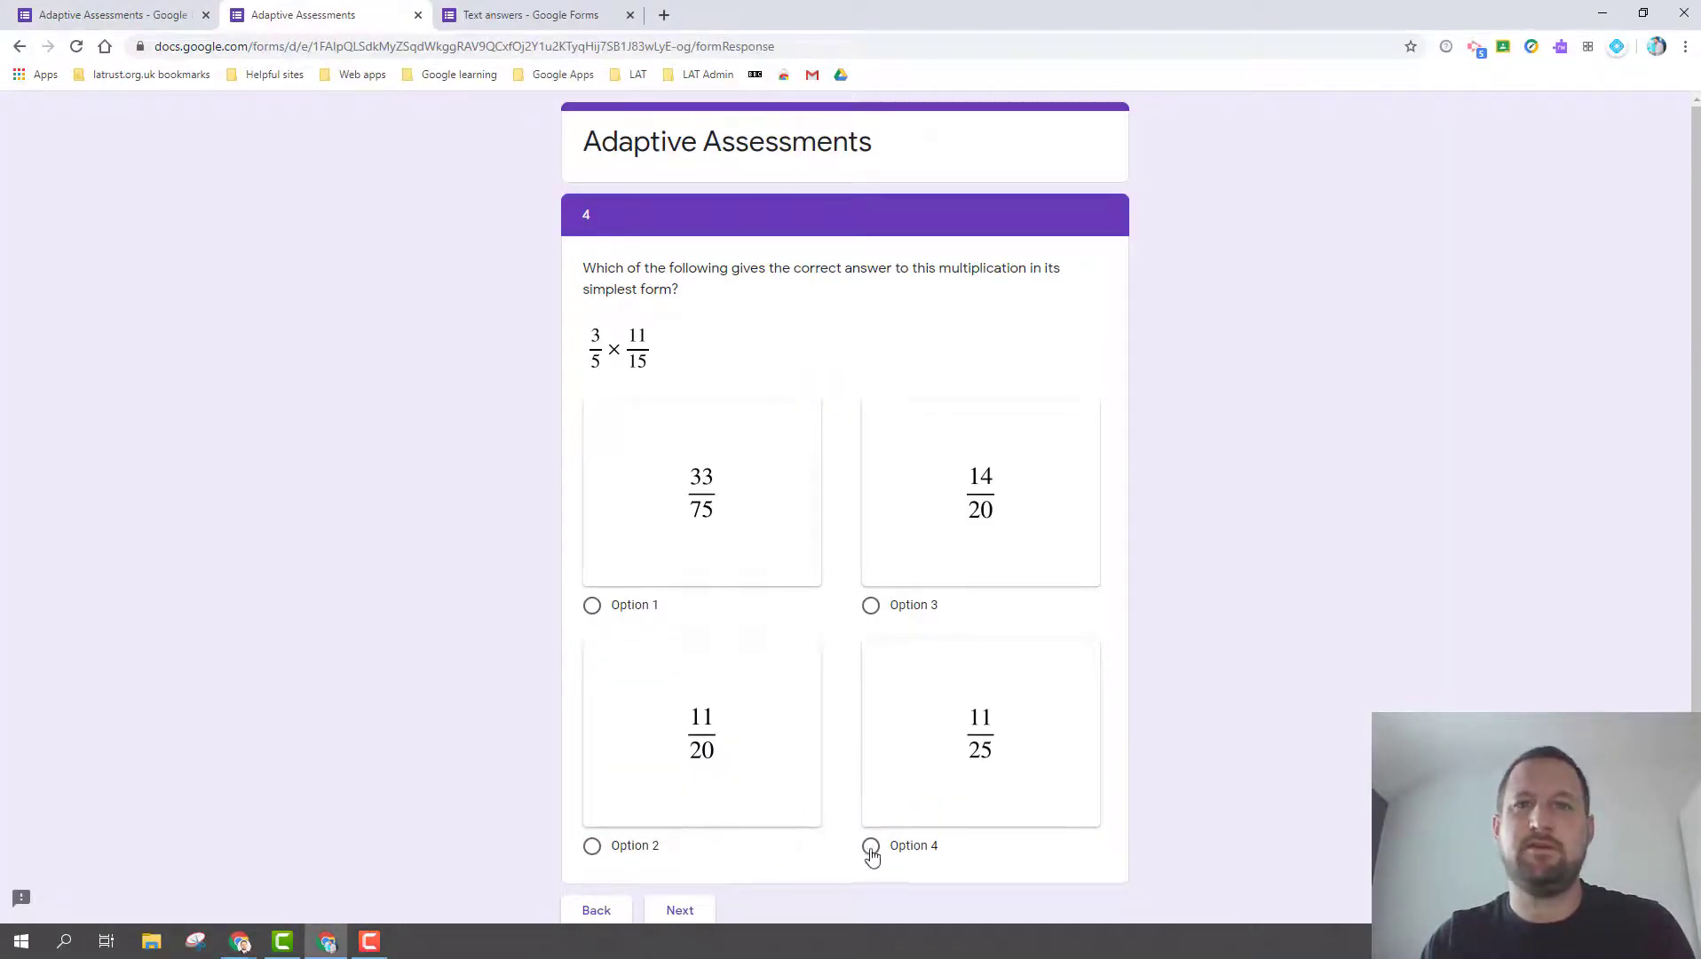
click(871, 853)
click(683, 911)
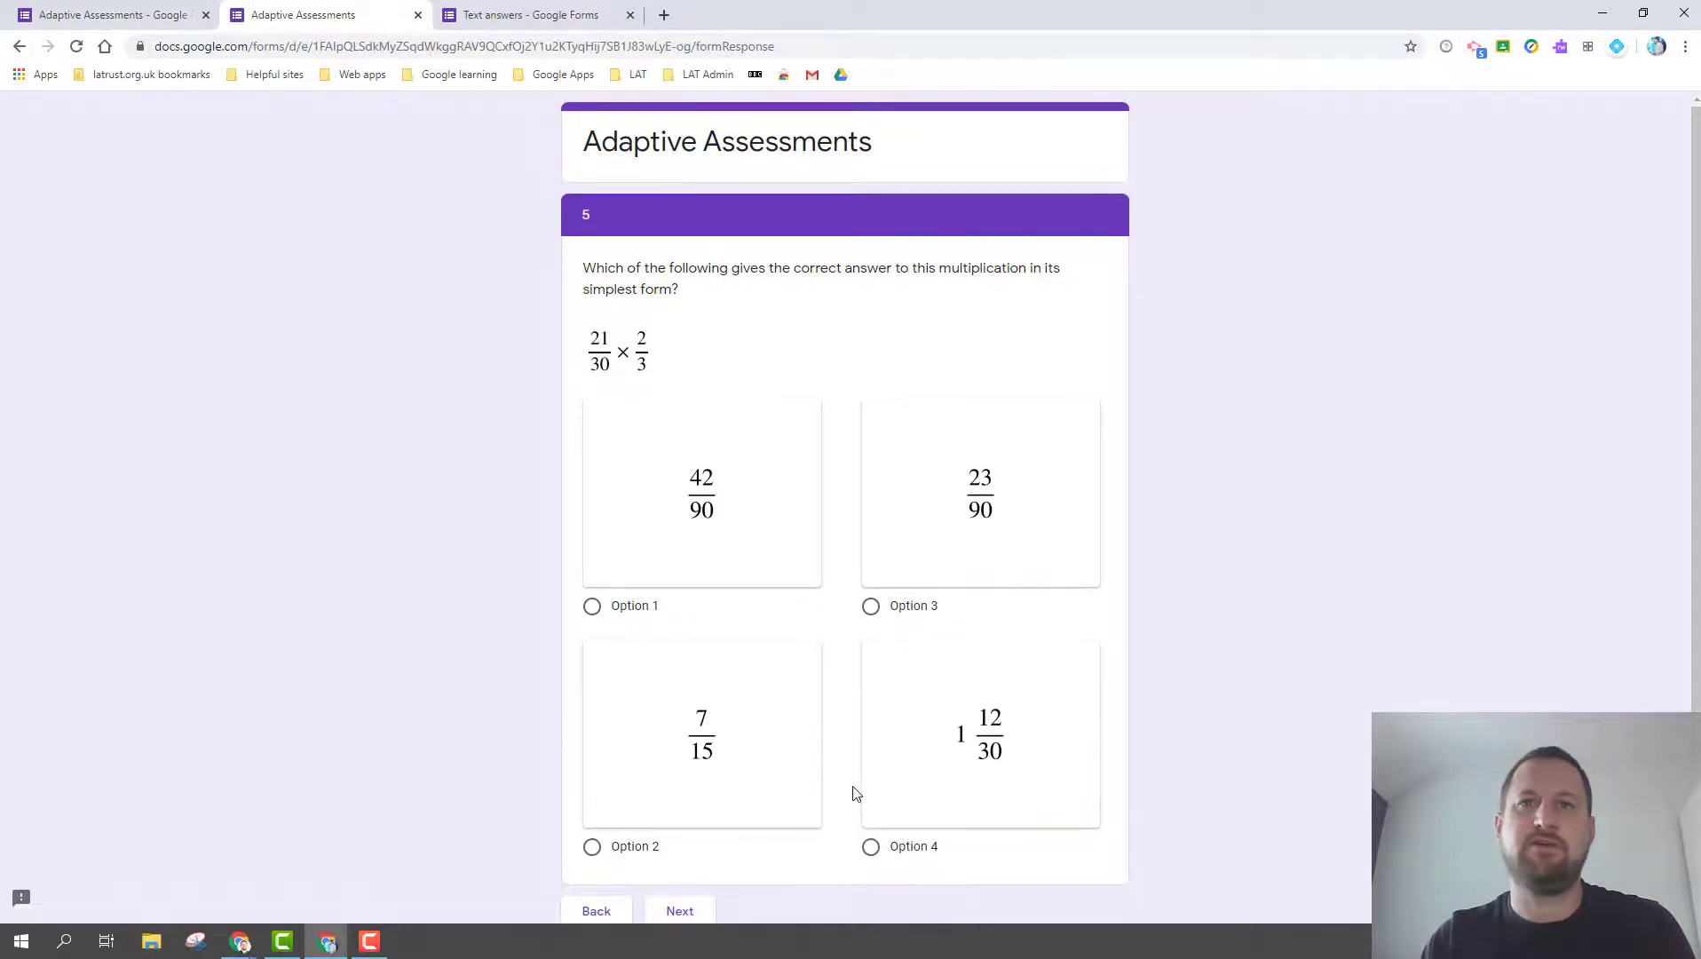
Answer 7/15 on question 5 to reach the Congratulations page.
key(alt+Tab)
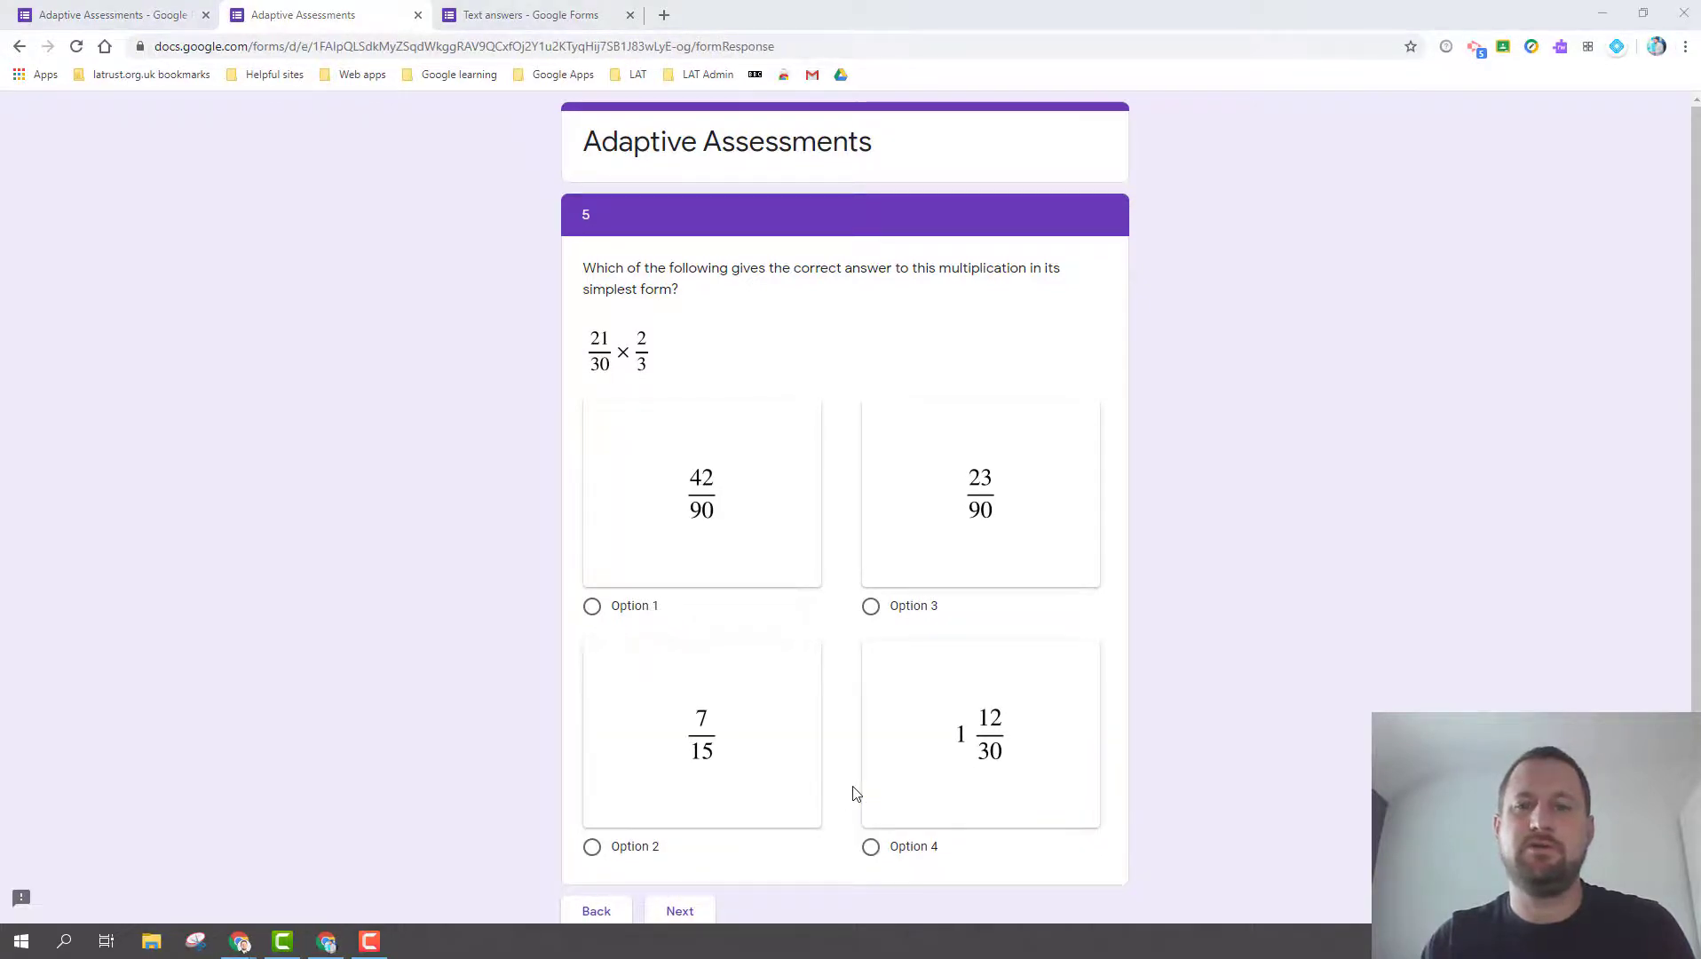
key(alt+Tab)
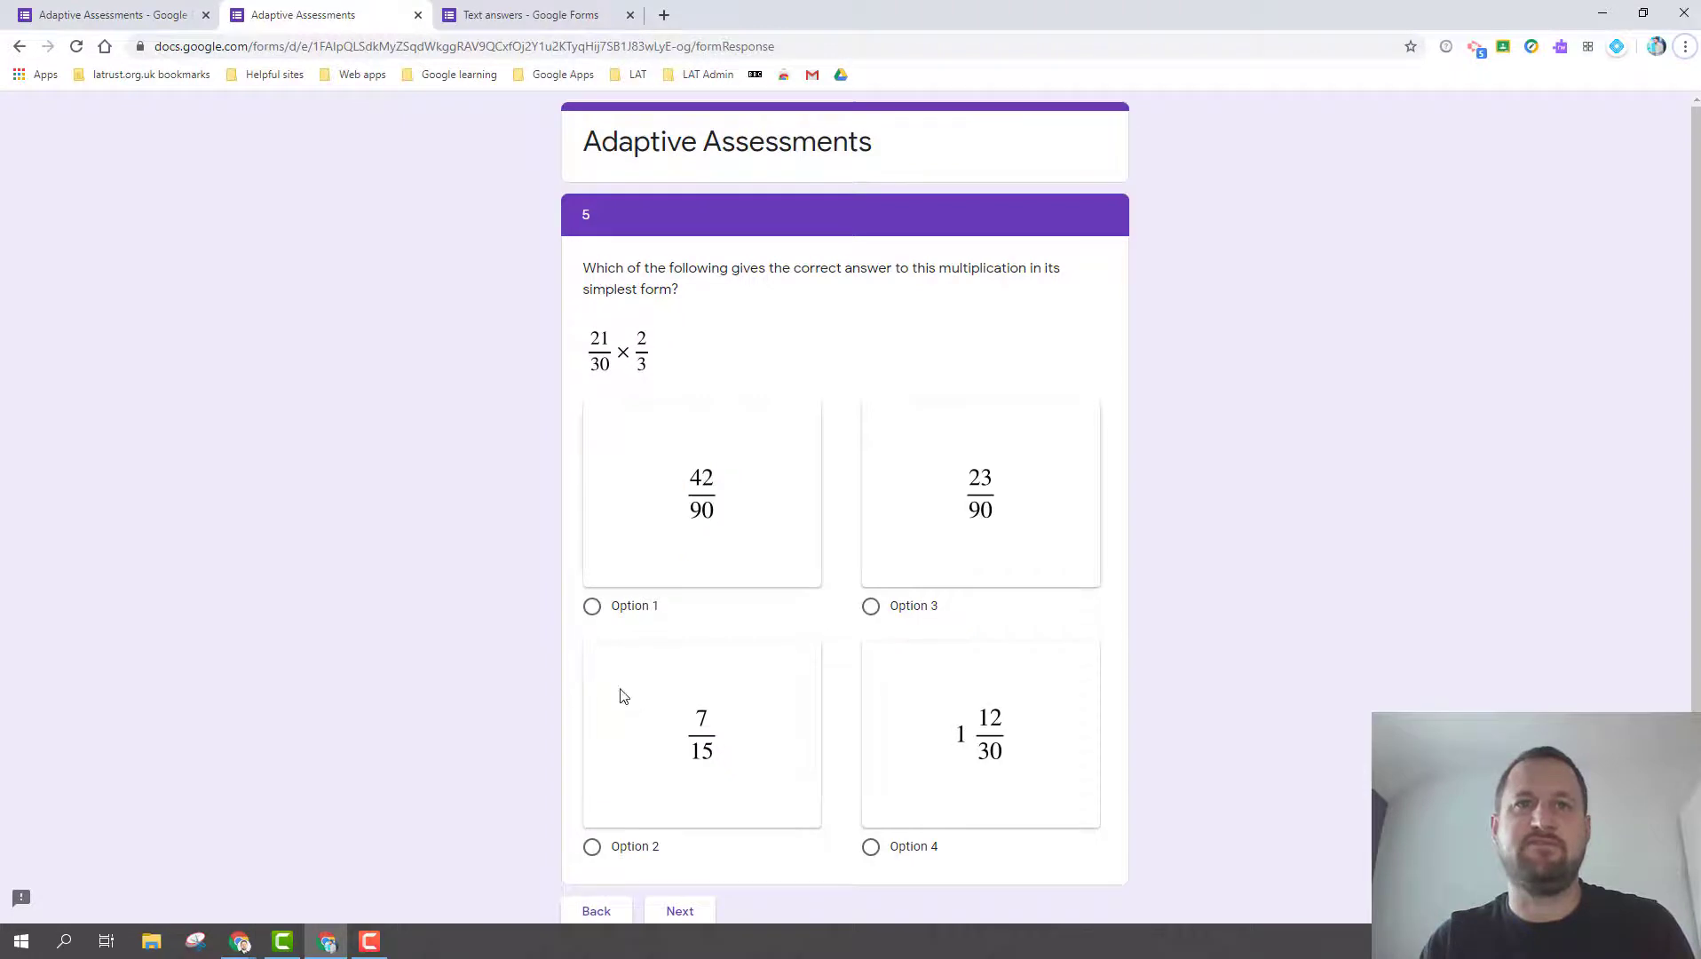
click(592, 847)
click(677, 910)
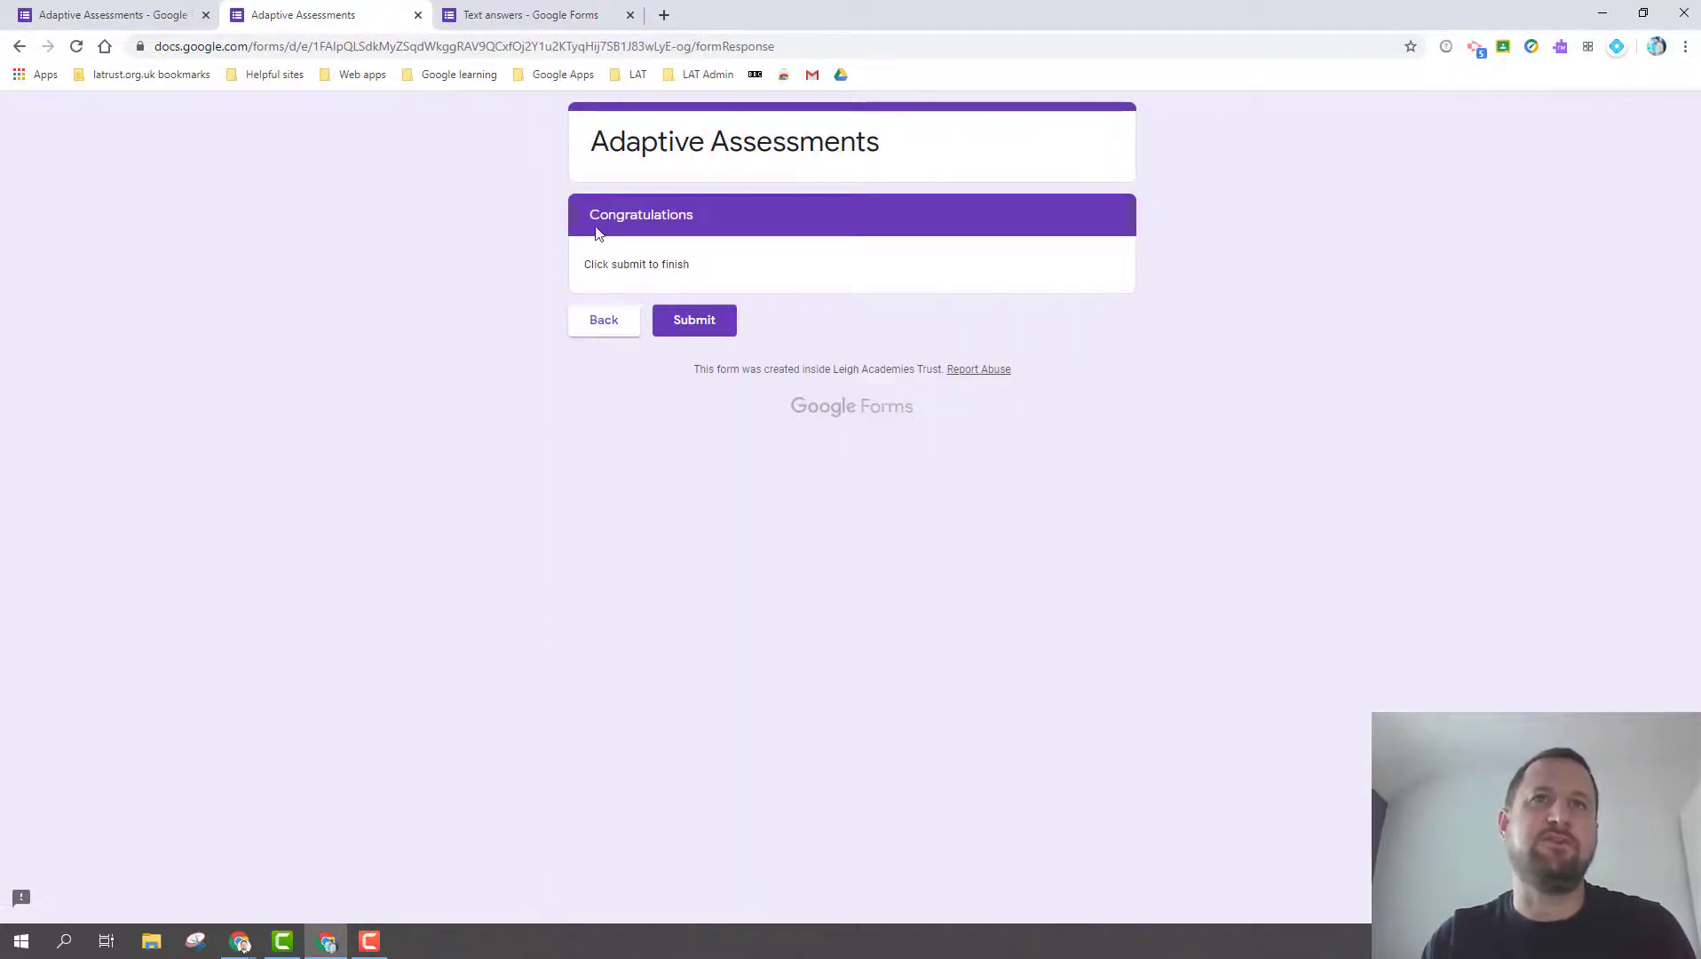
Submit the fractions response and switch to the Text answers form editor at Section 1.
click(706, 324)
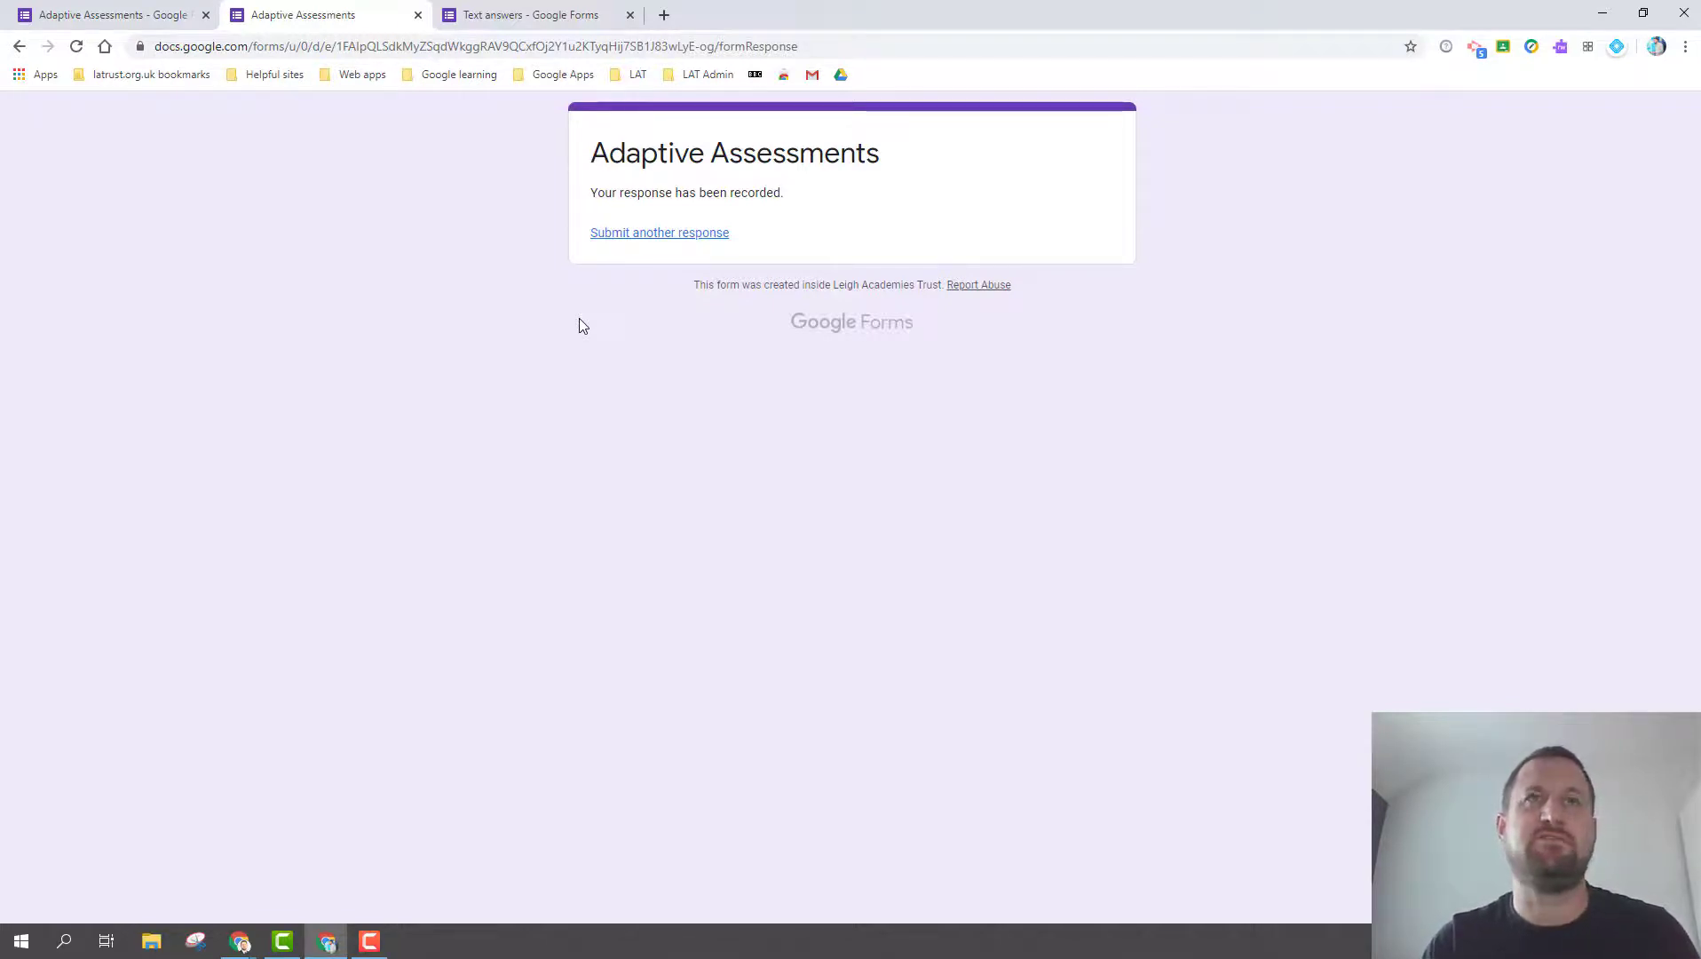
click(557, 22)
scroll(1511, 544, up, 15)
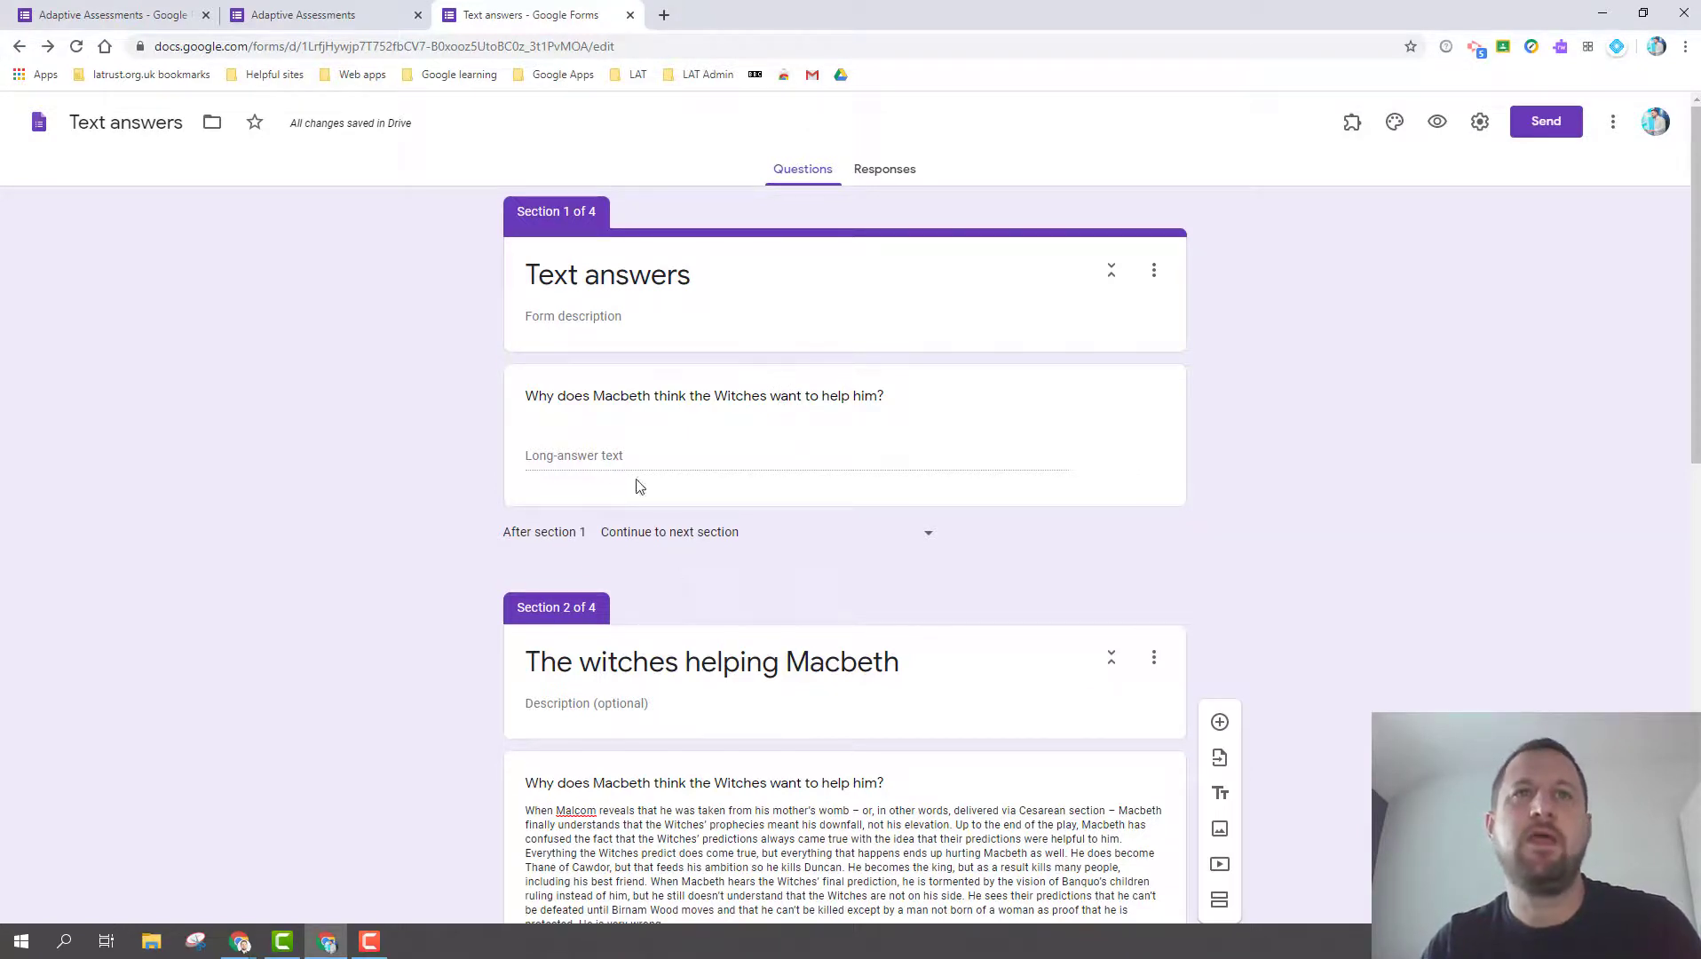
click(593, 463)
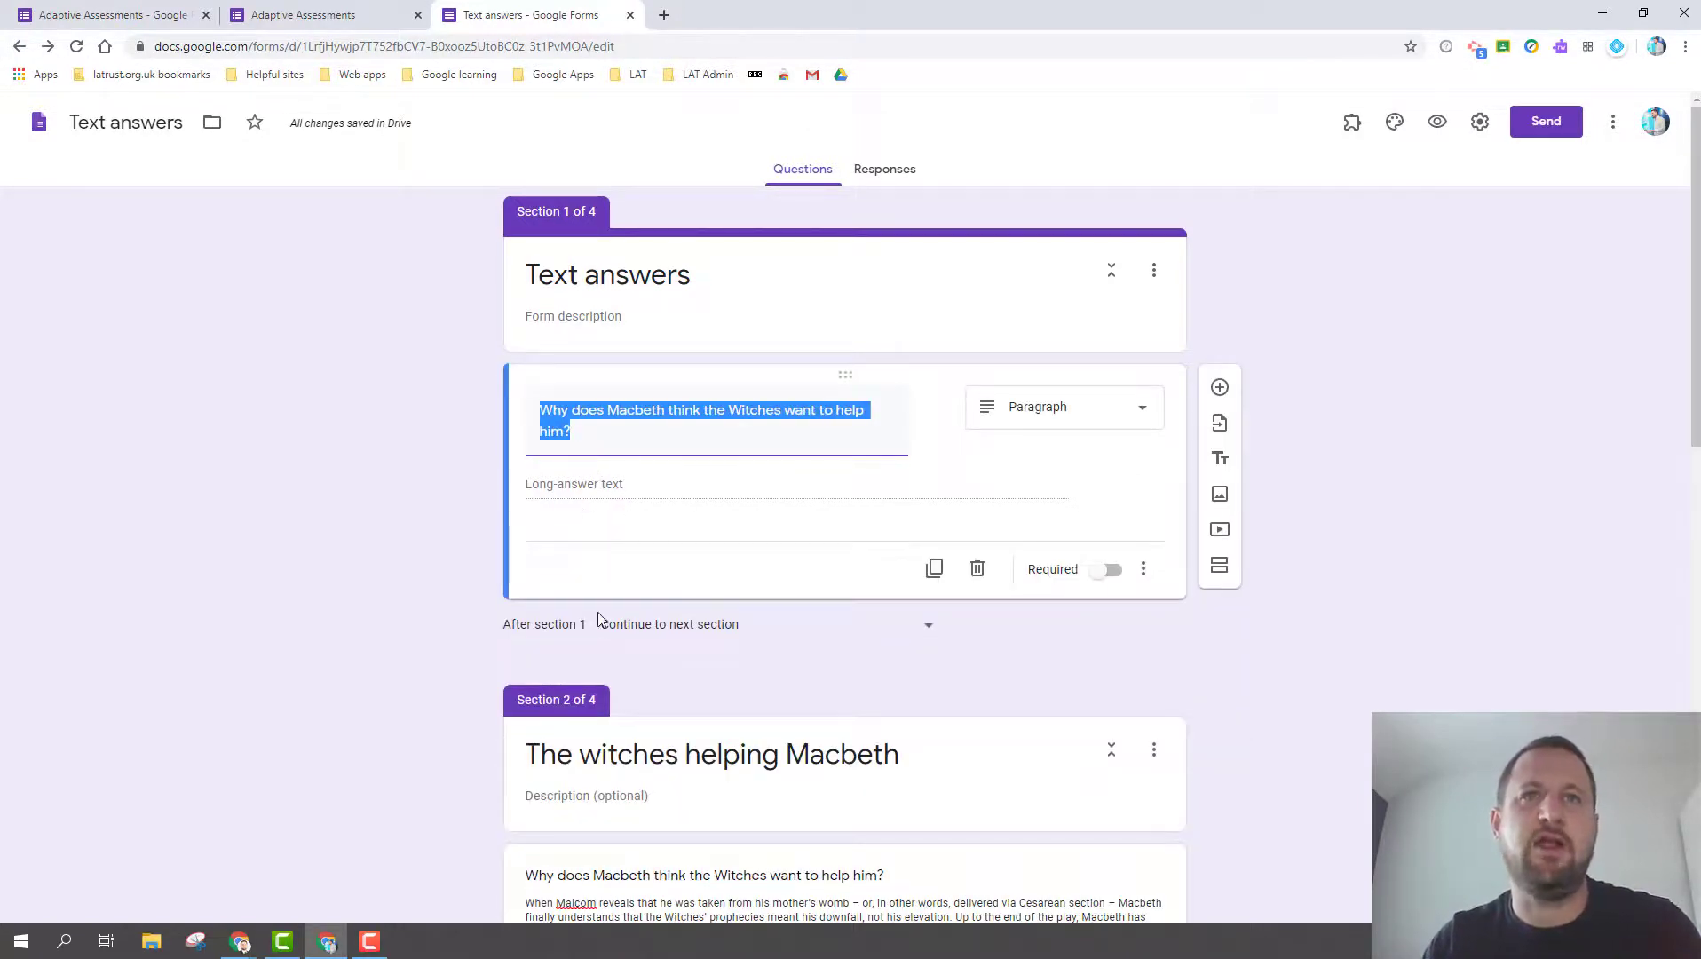
scroll(622, 621, down, 1)
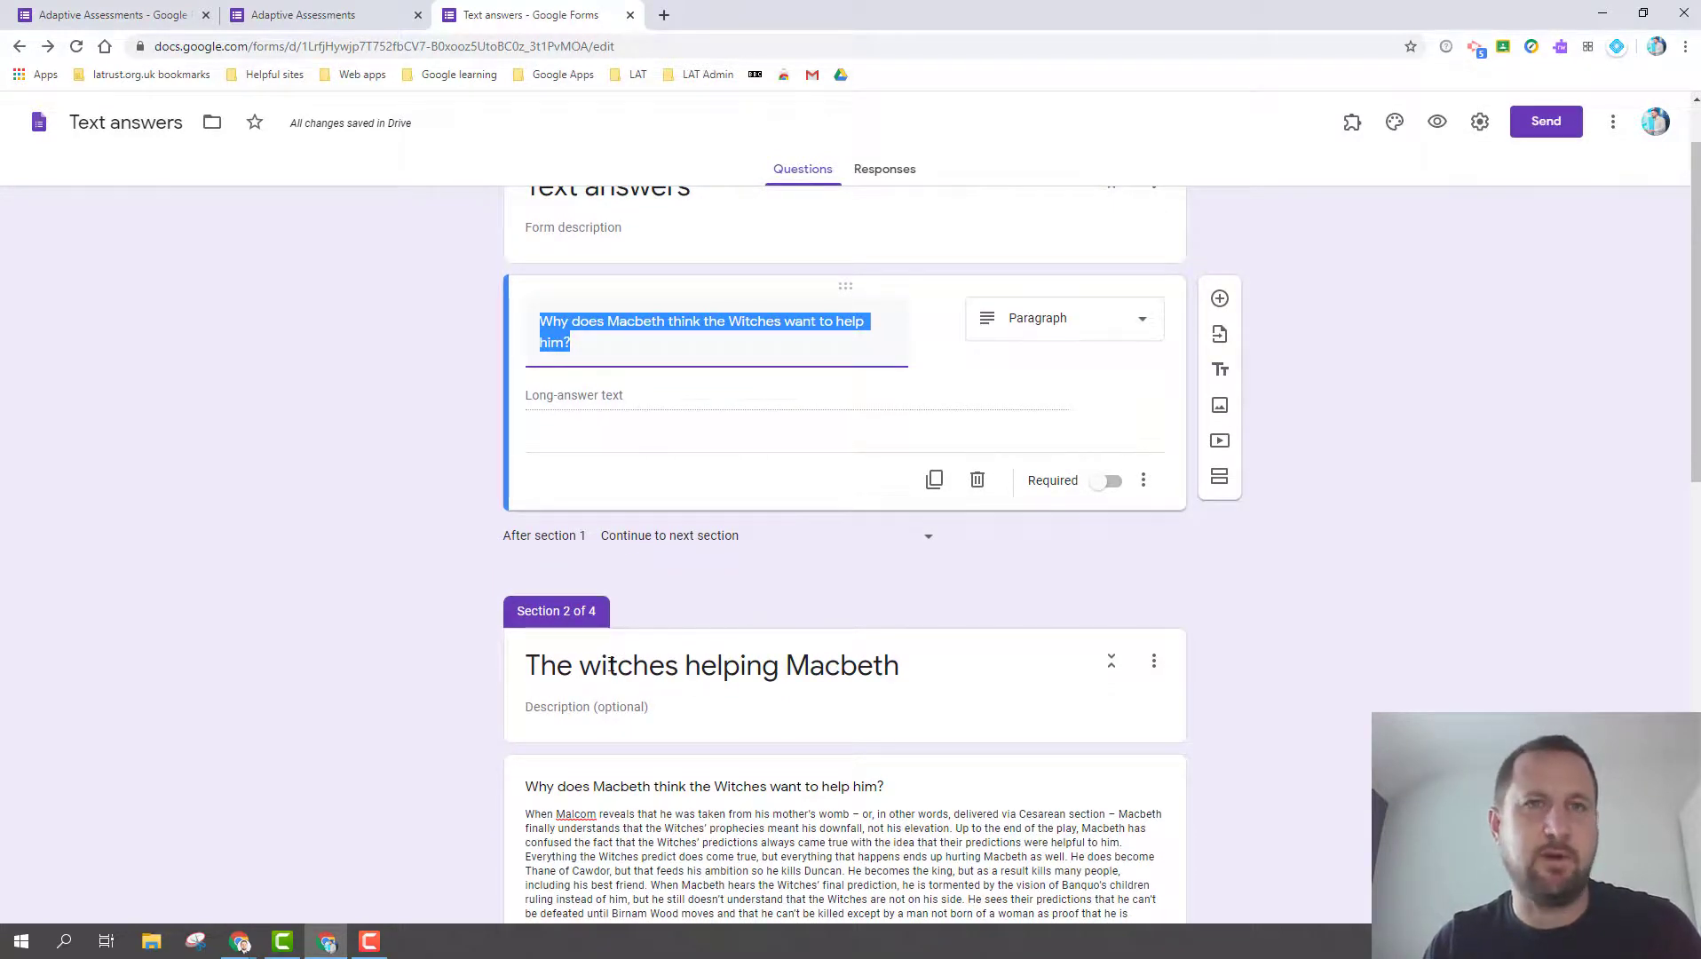
scroll(611, 664, down, 4)
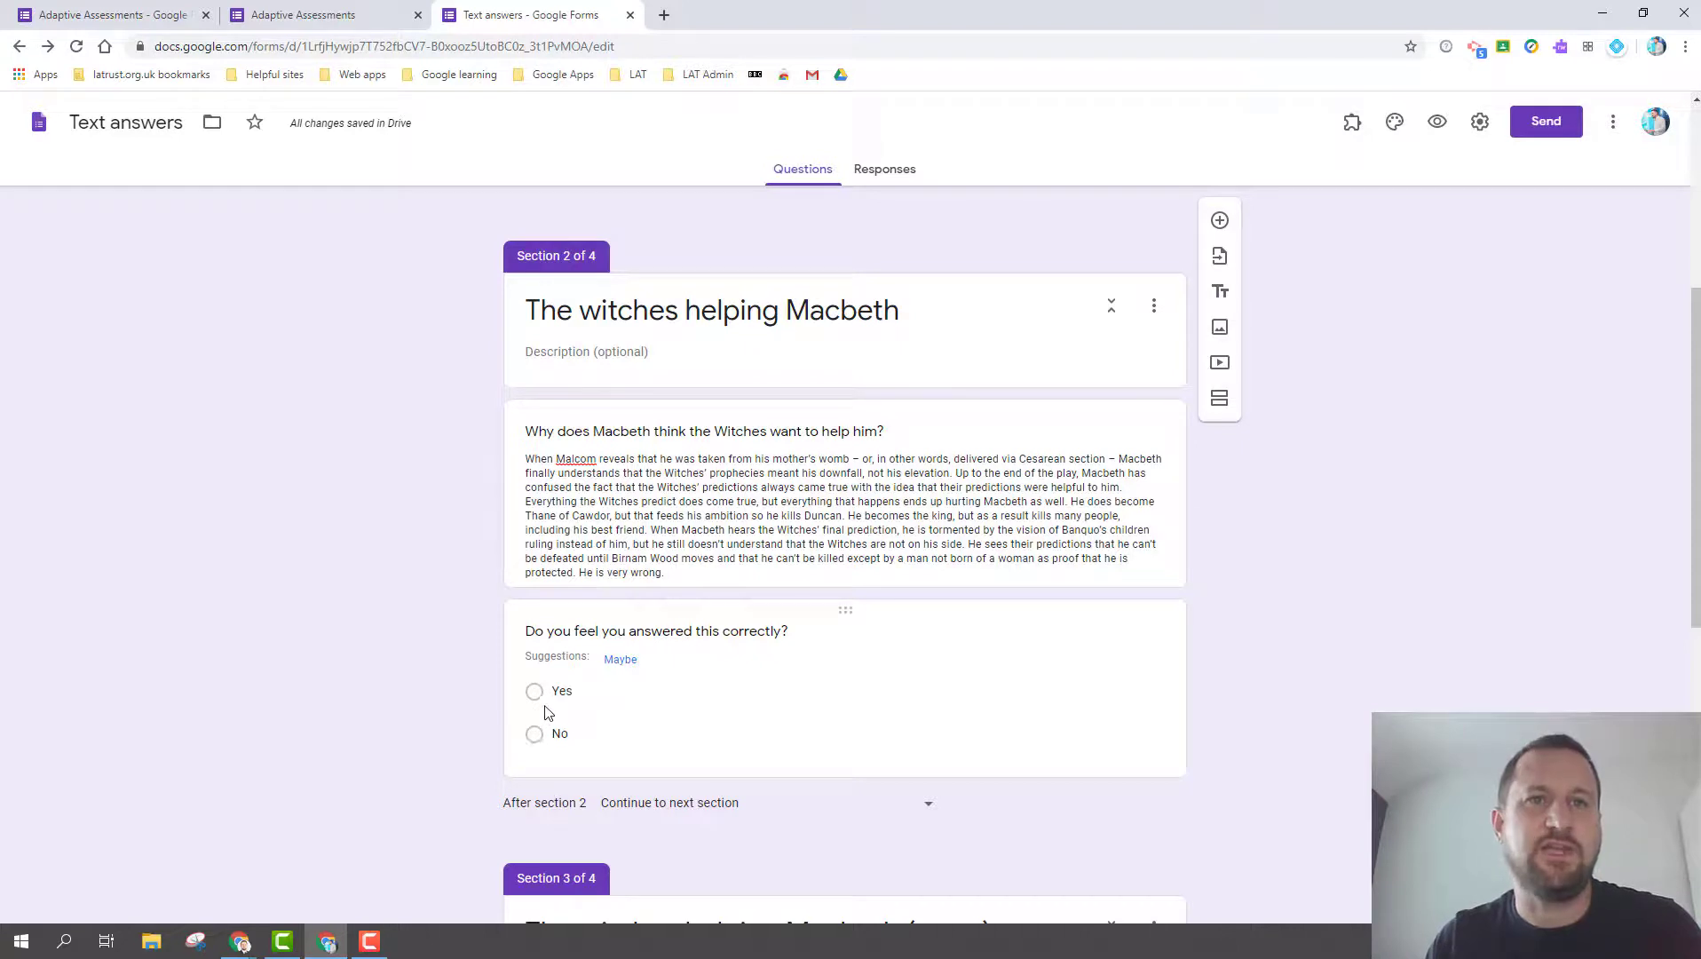
click(893, 689)
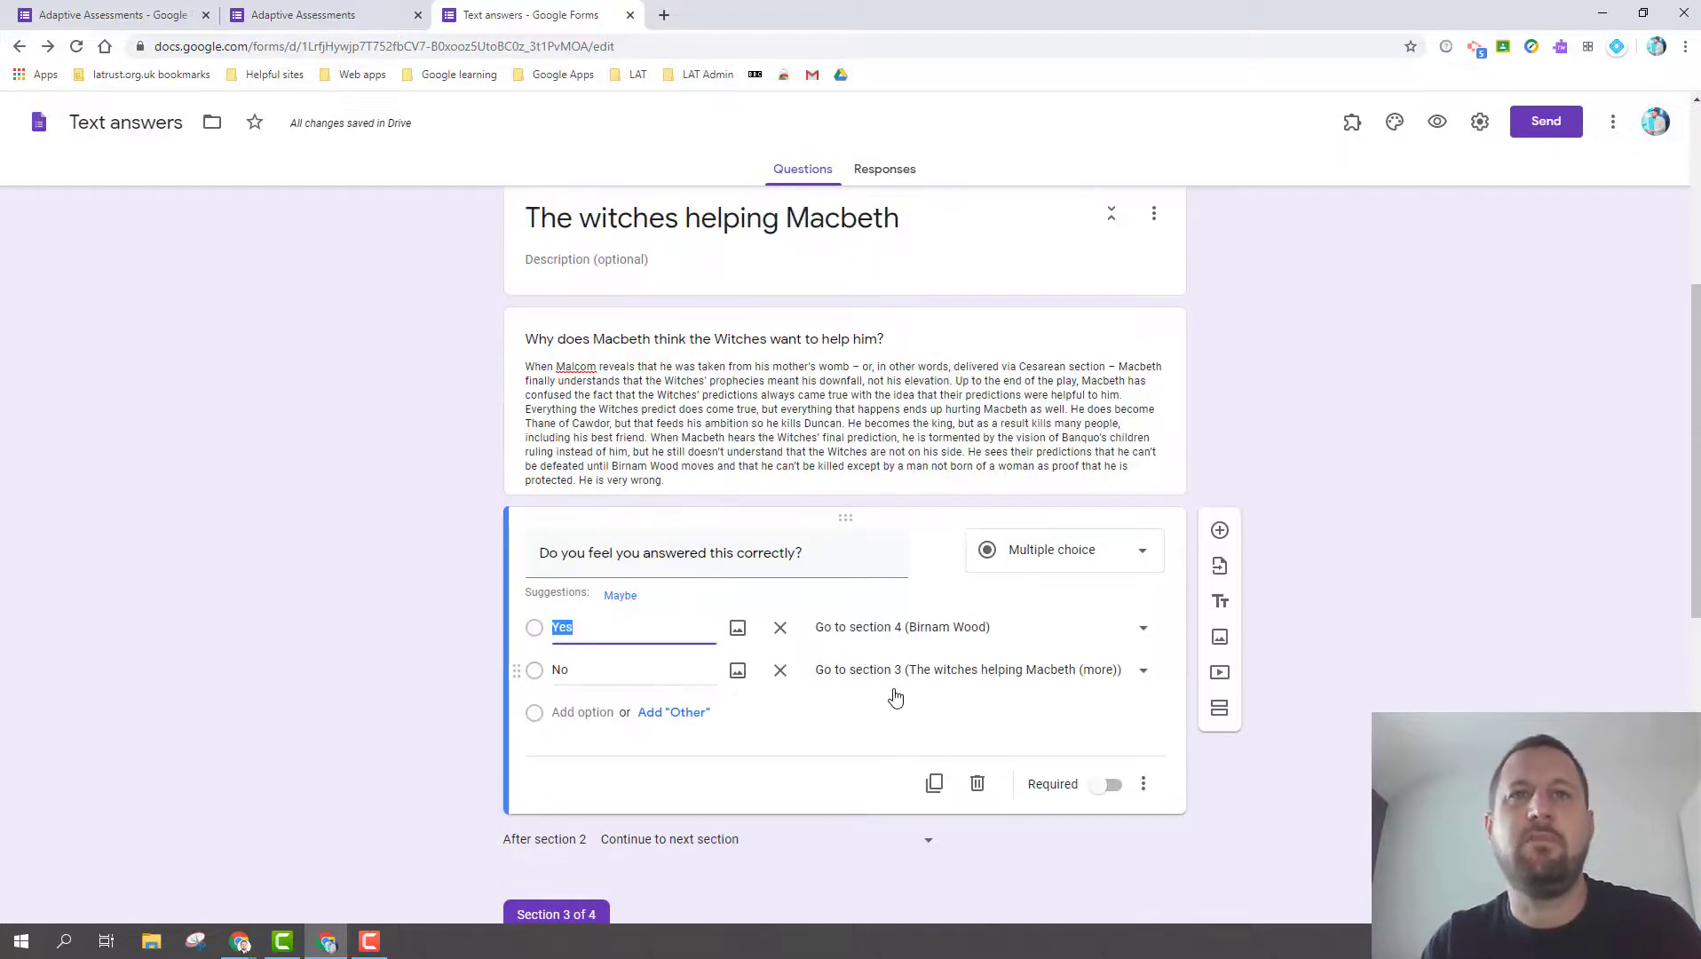
click(1142, 787)
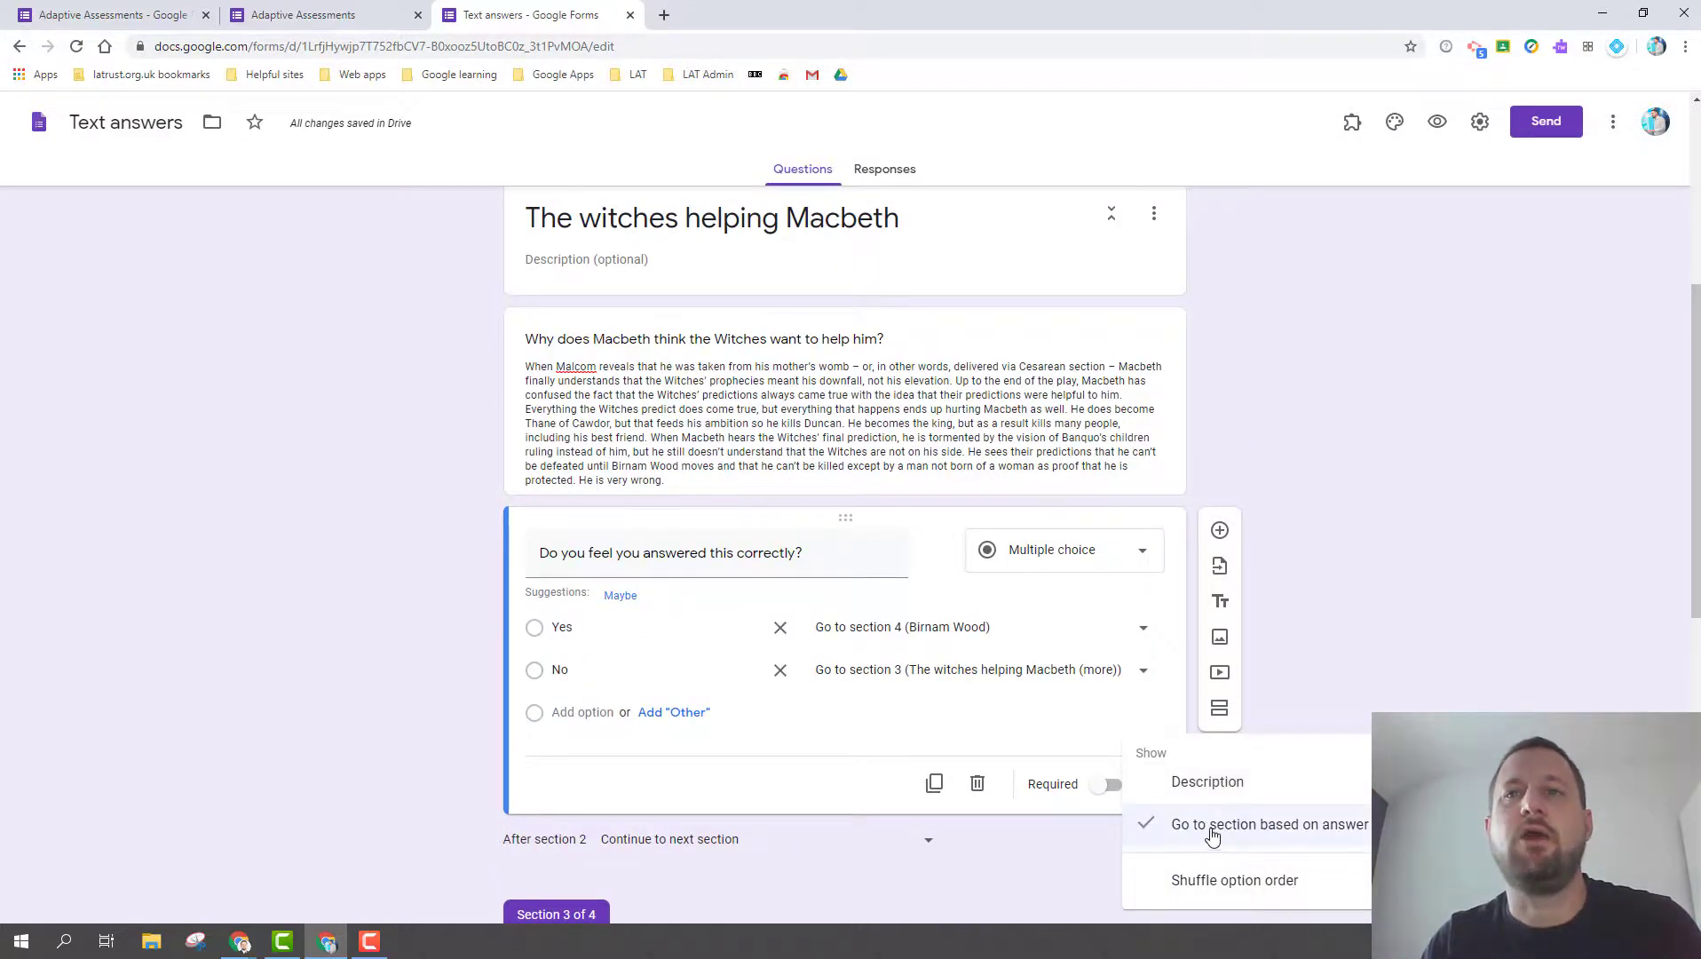
click(842, 750)
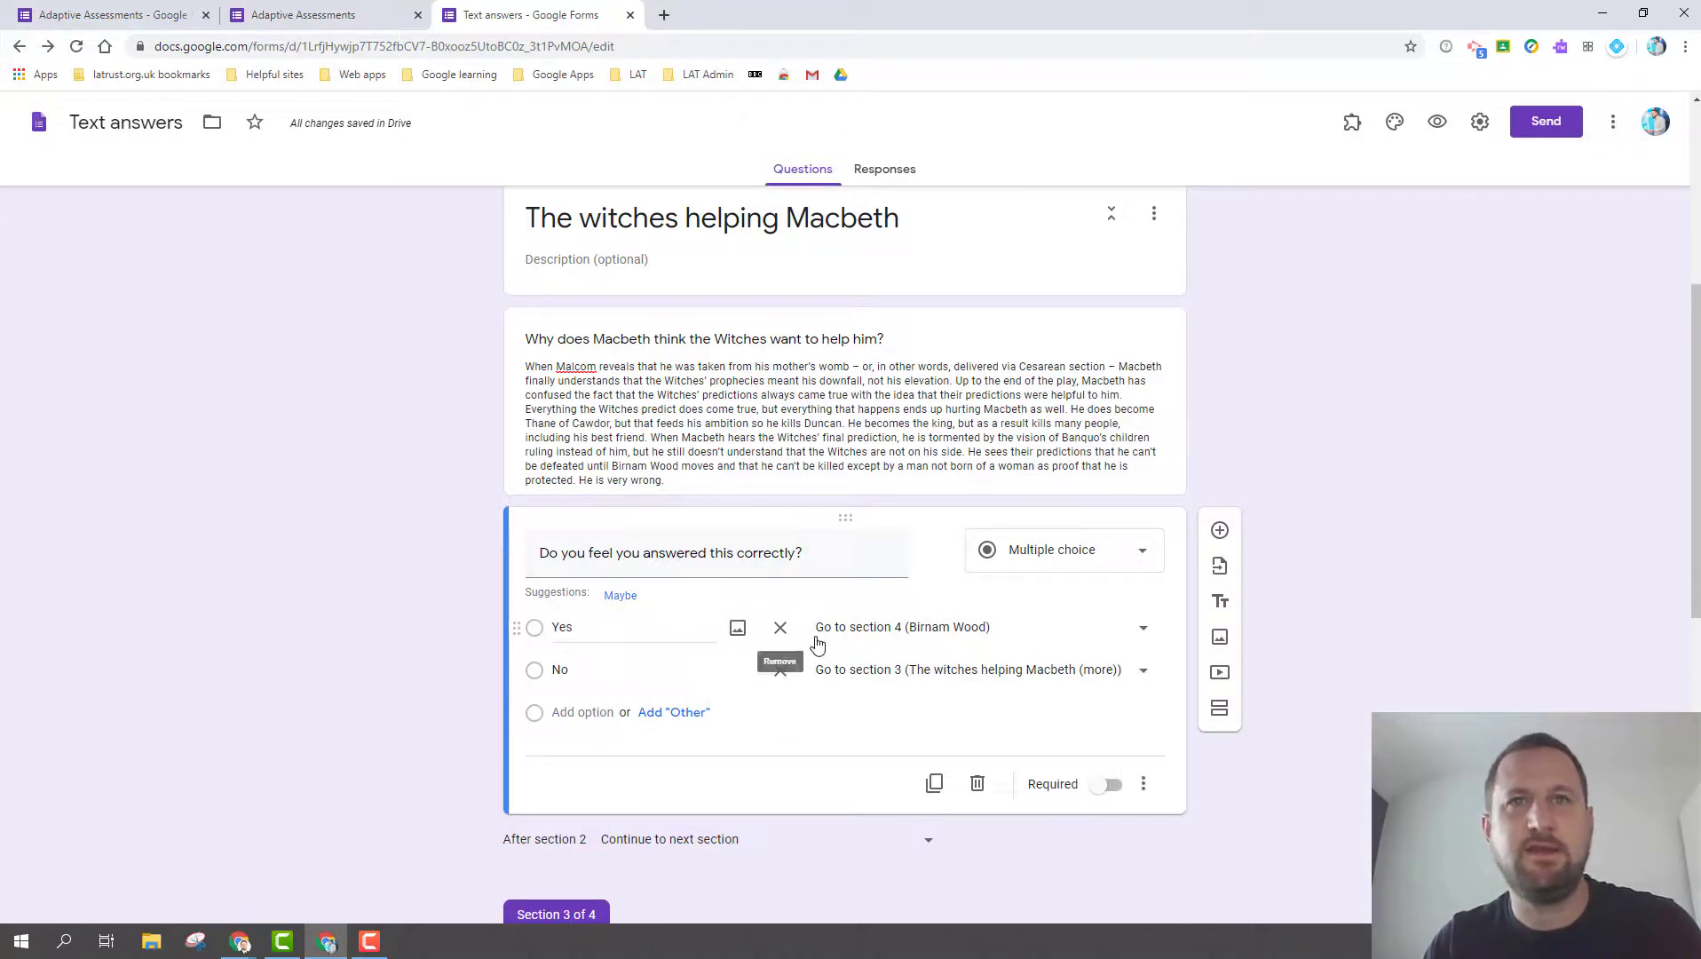
scroll(654, 785, down, 8)
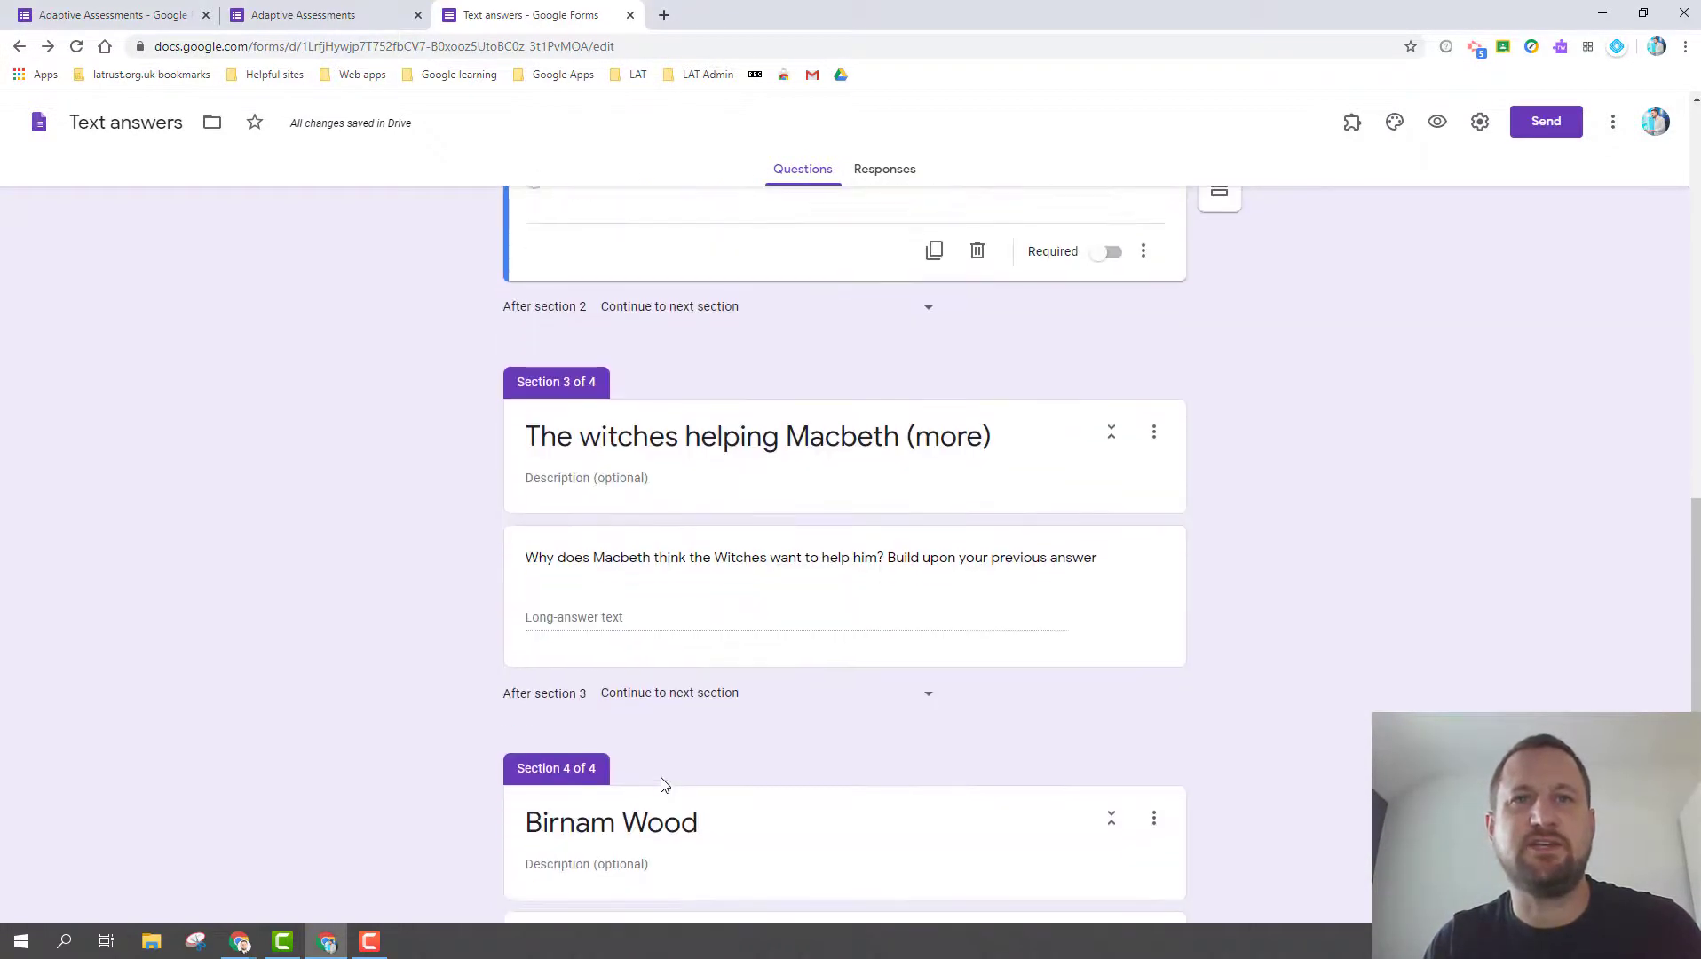
scroll(866, 724, up, 8)
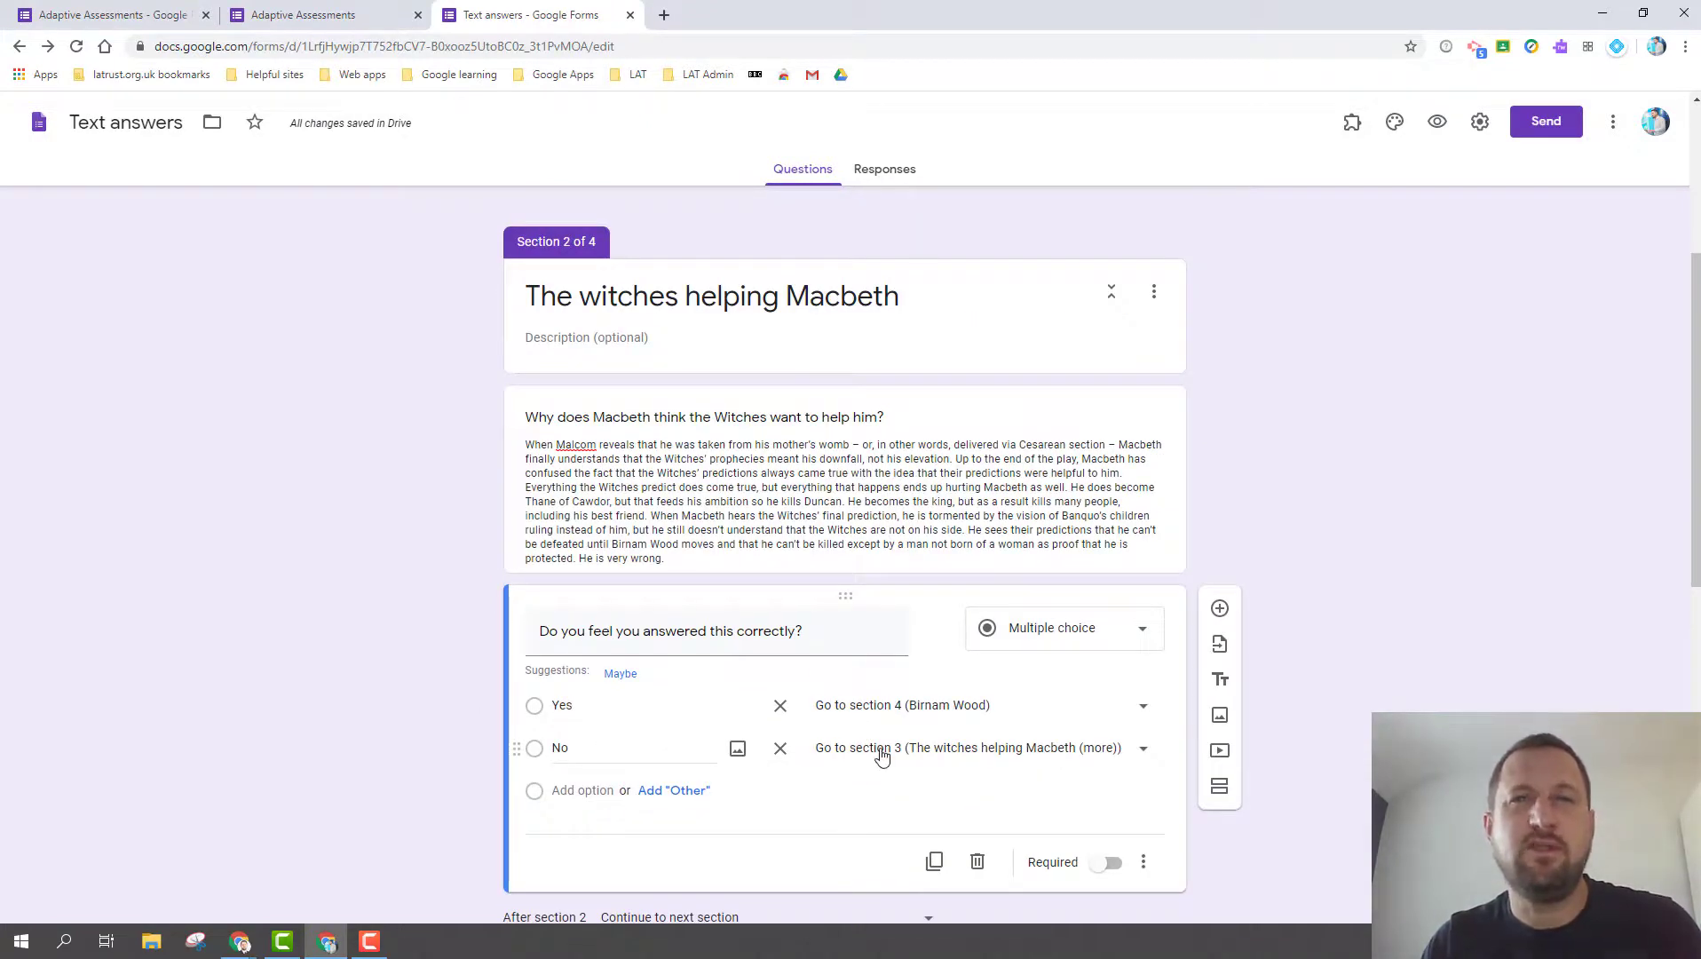
scroll(854, 768, down, 3)
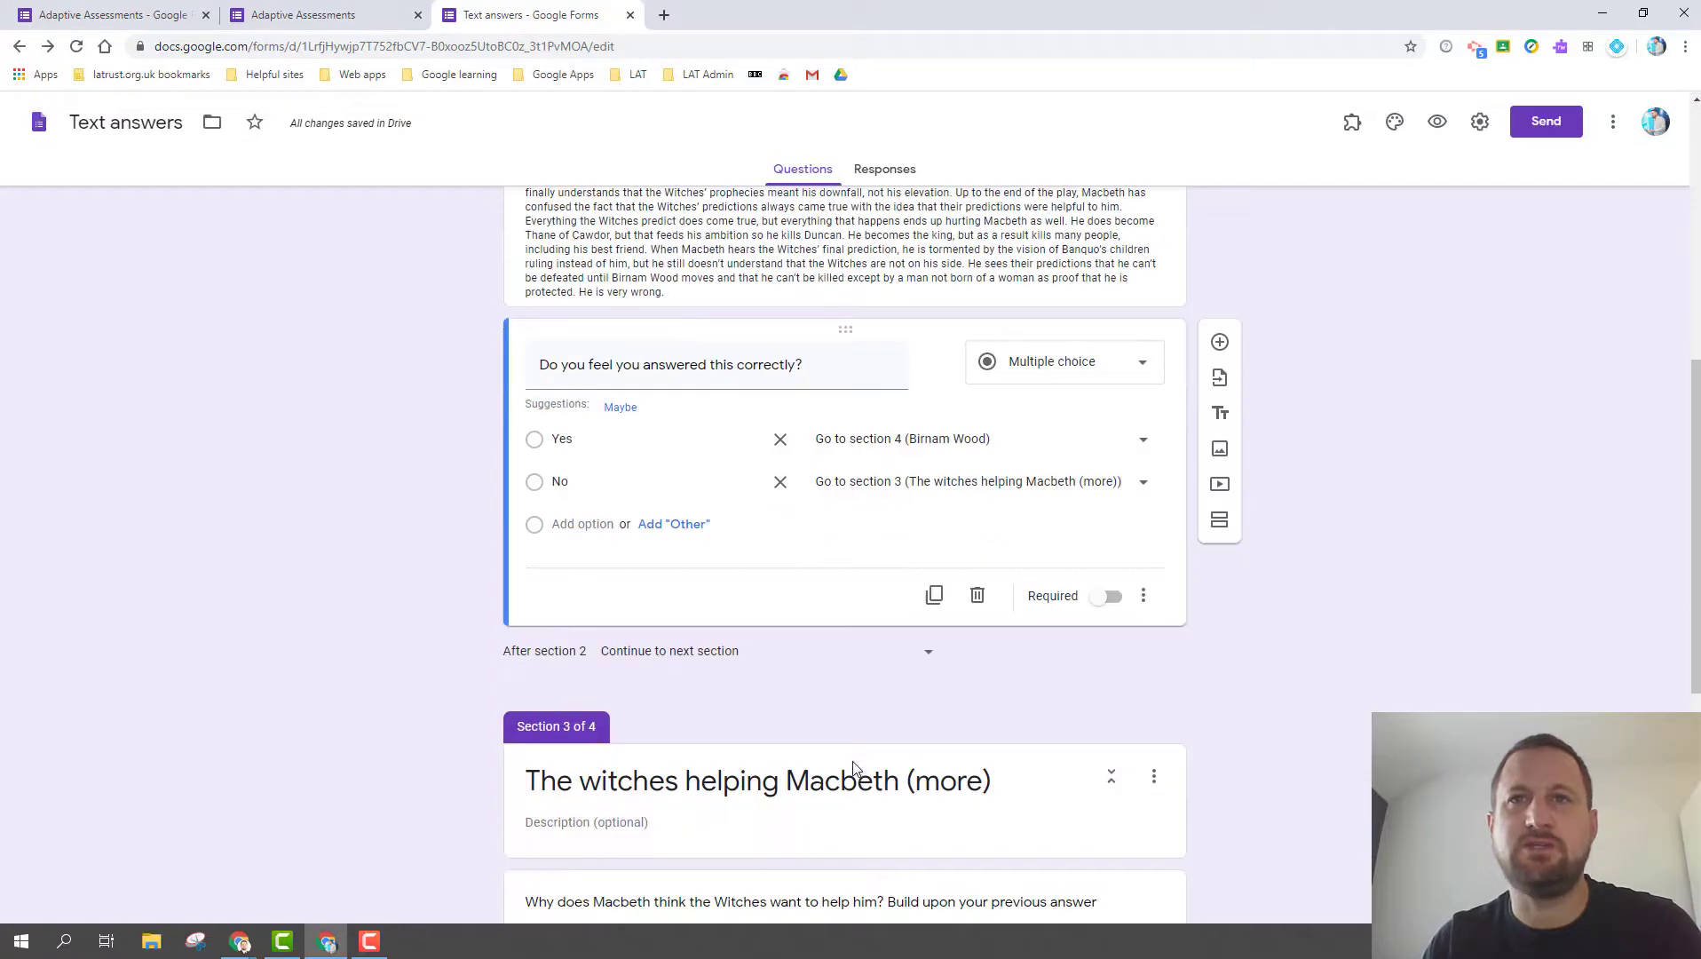
scroll(769, 788, down, 3)
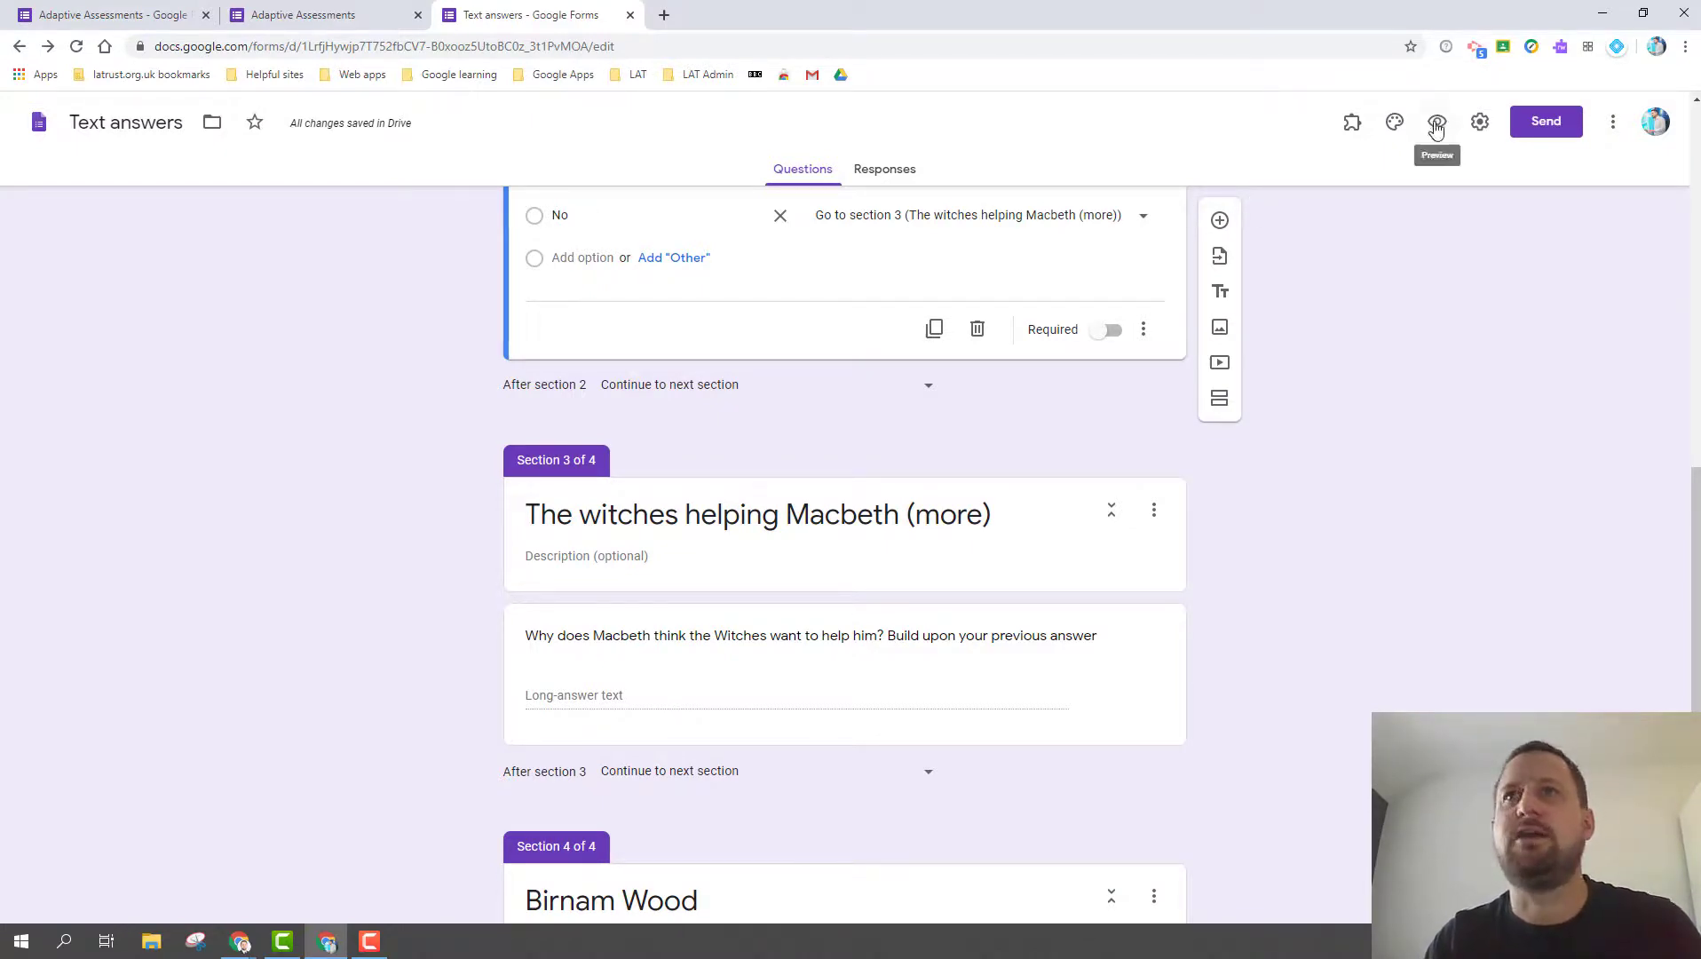
Preview the Text answers form and answer 'answrr' to the first Macbeth question.
click(1438, 126)
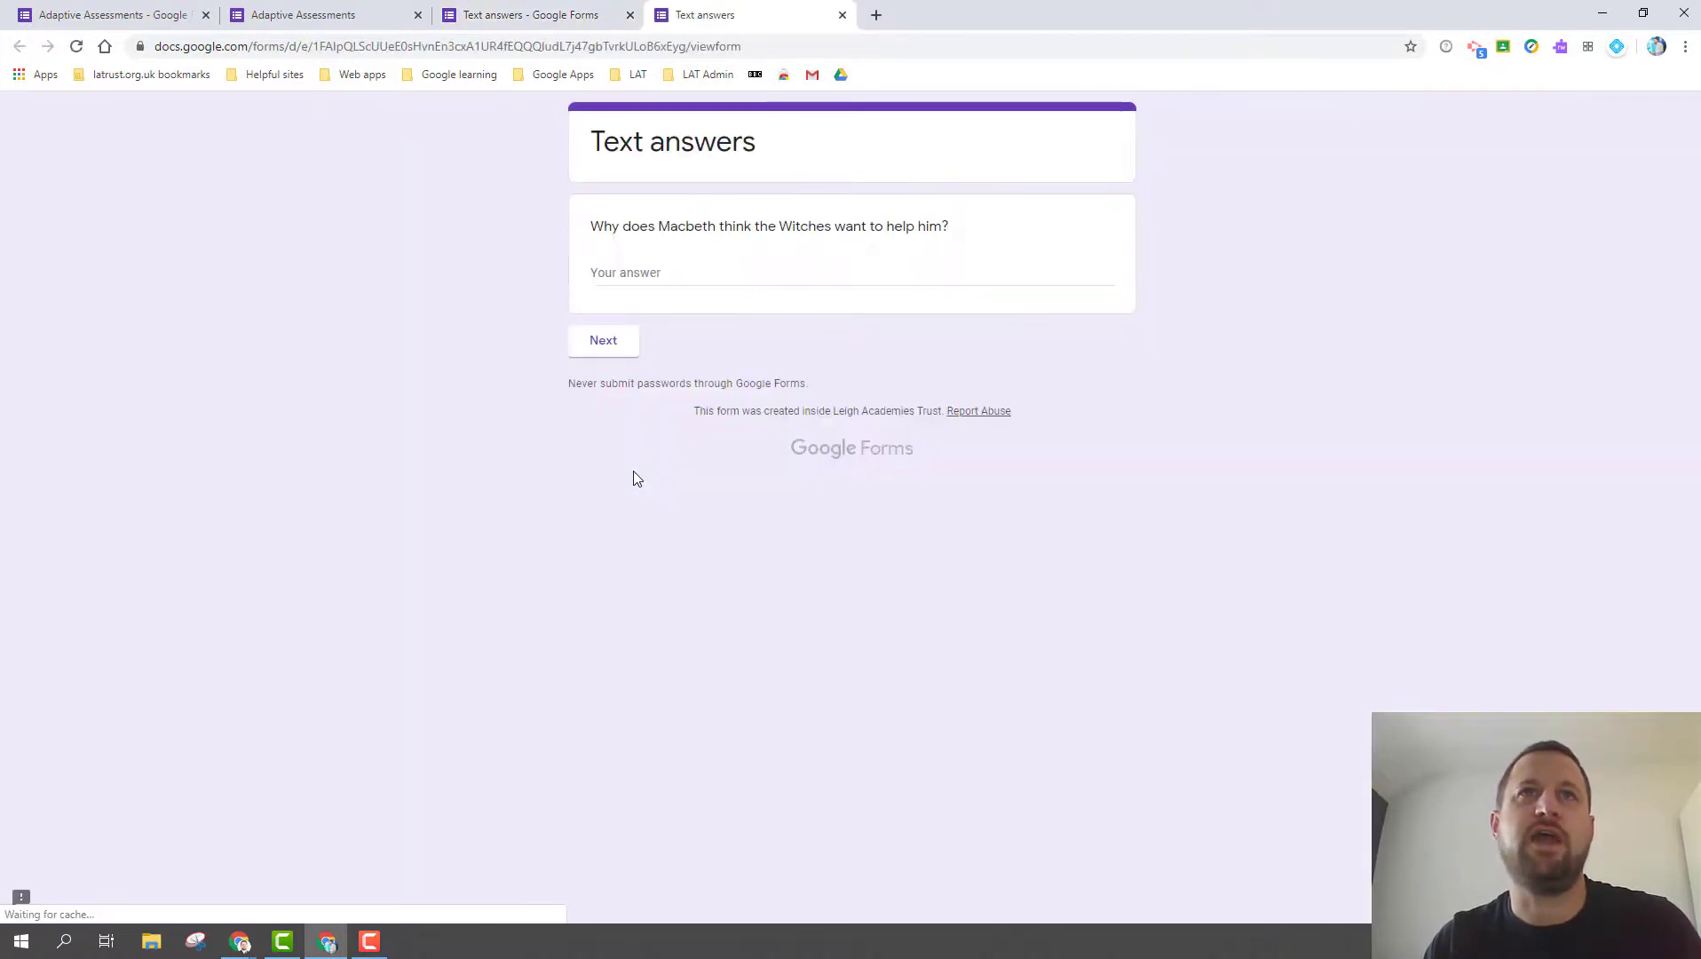
click(637, 273)
text(a)
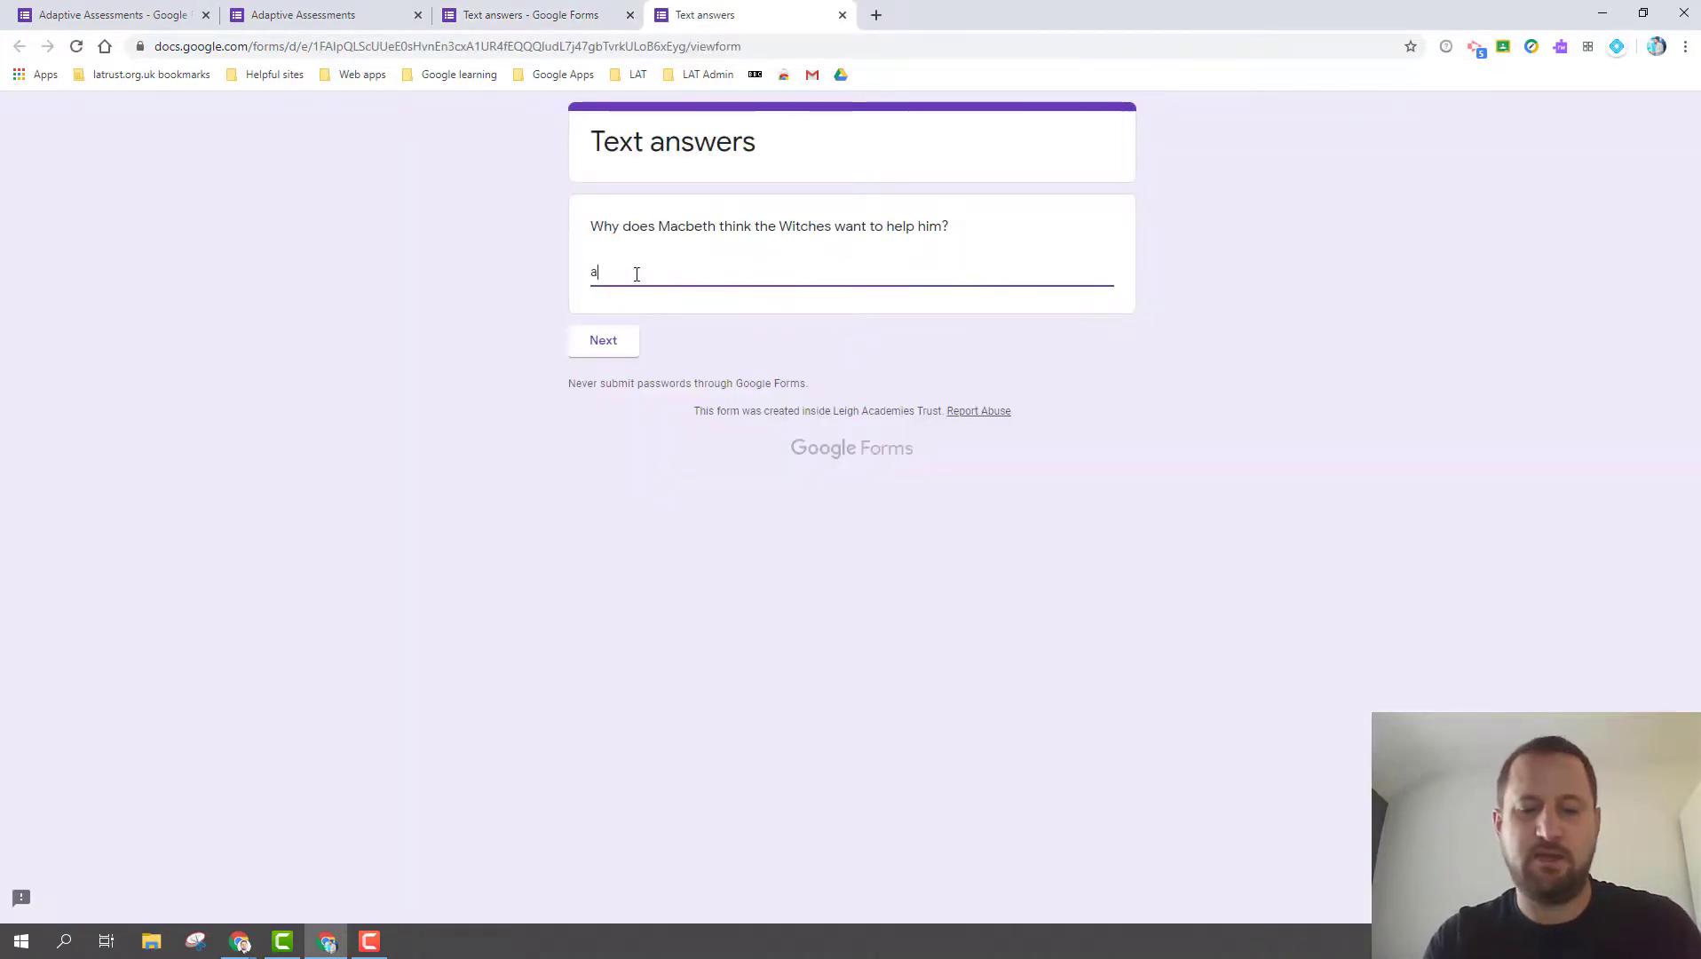
text(nswrr)
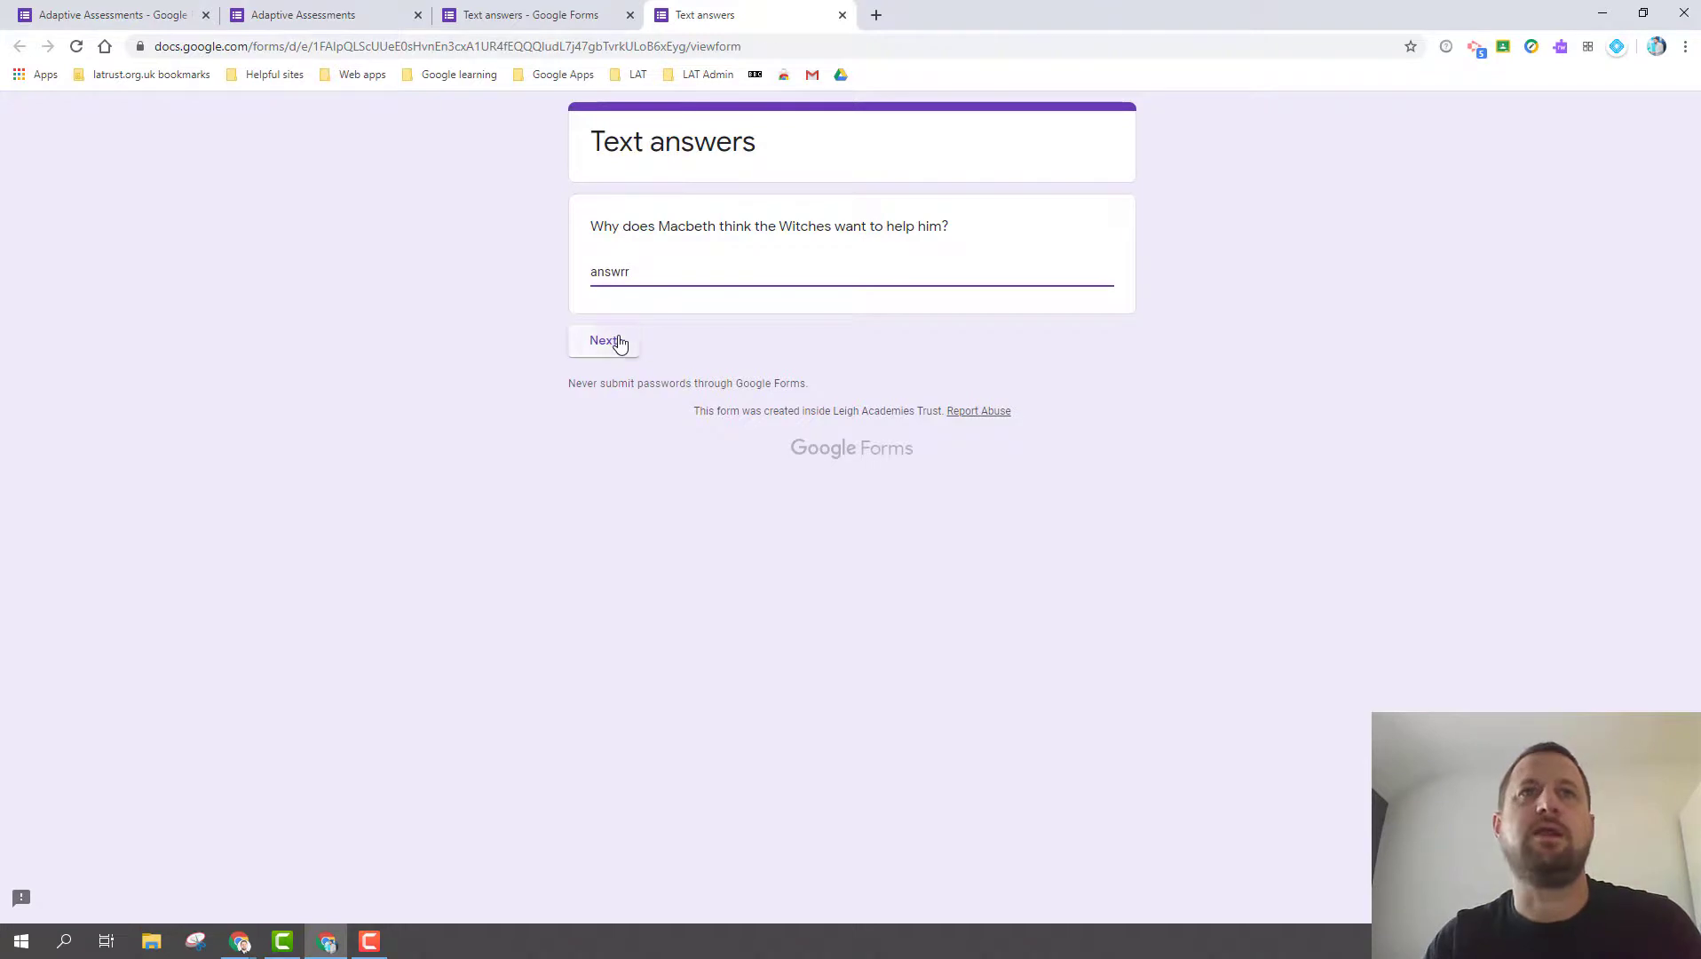
click(619, 342)
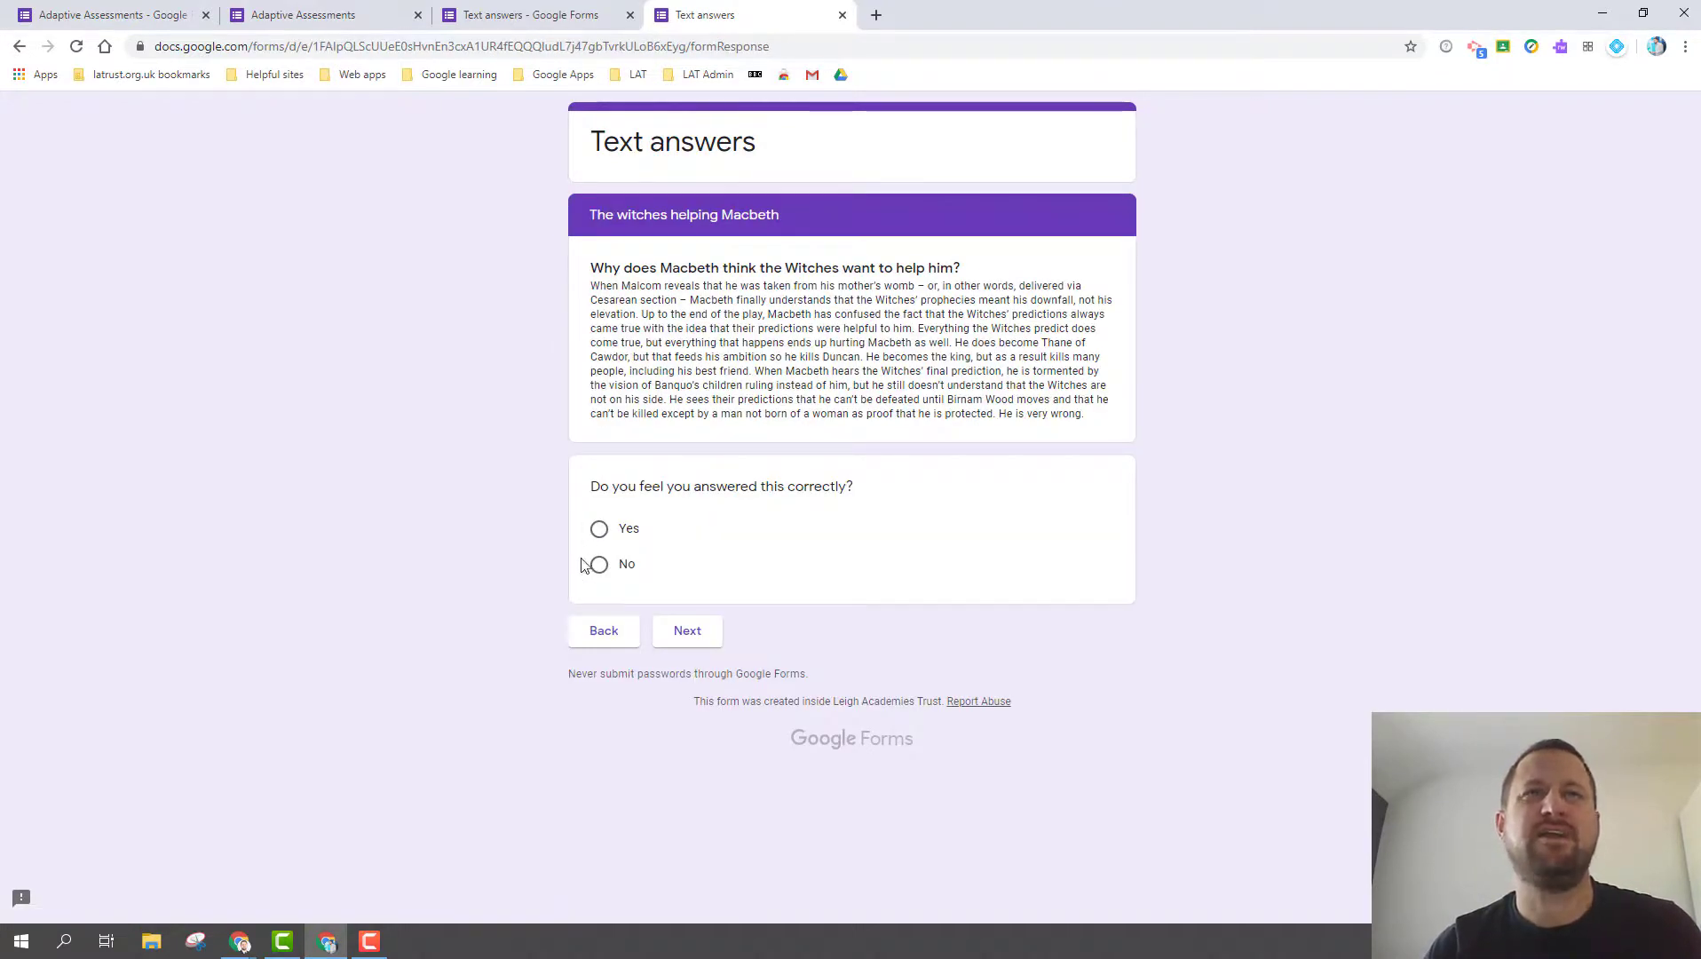
Choose No for answered correctly and type 'more' in the follow-up section.
click(600, 565)
click(688, 632)
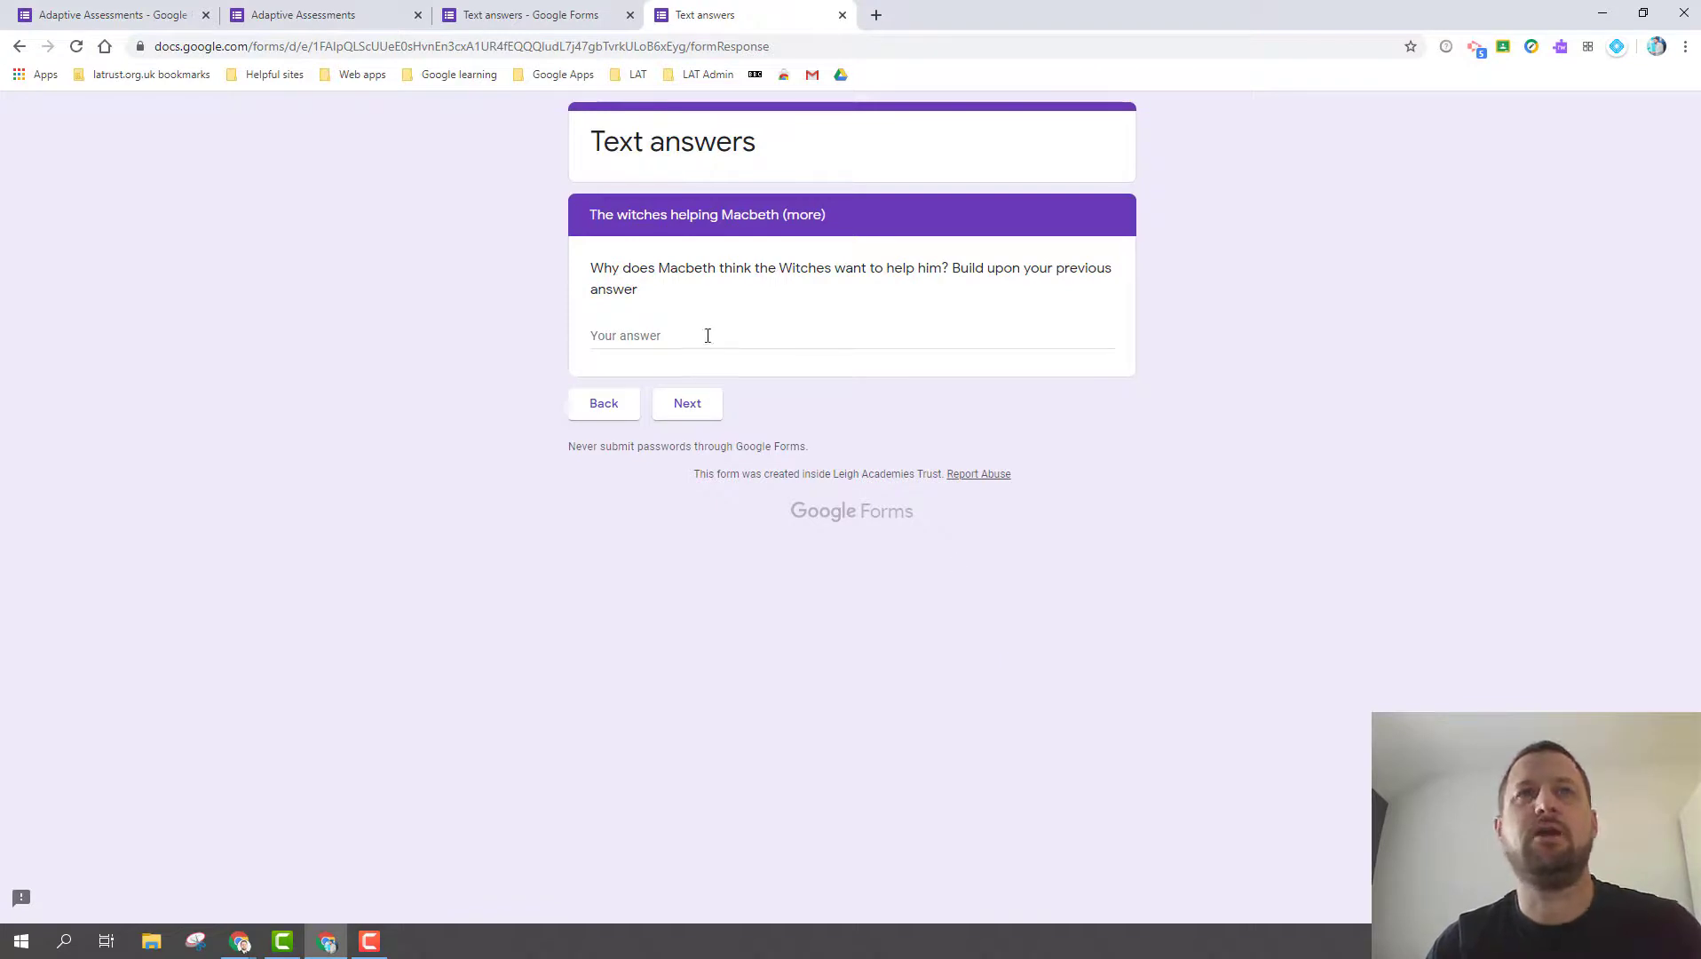
click(706, 336)
text(more)
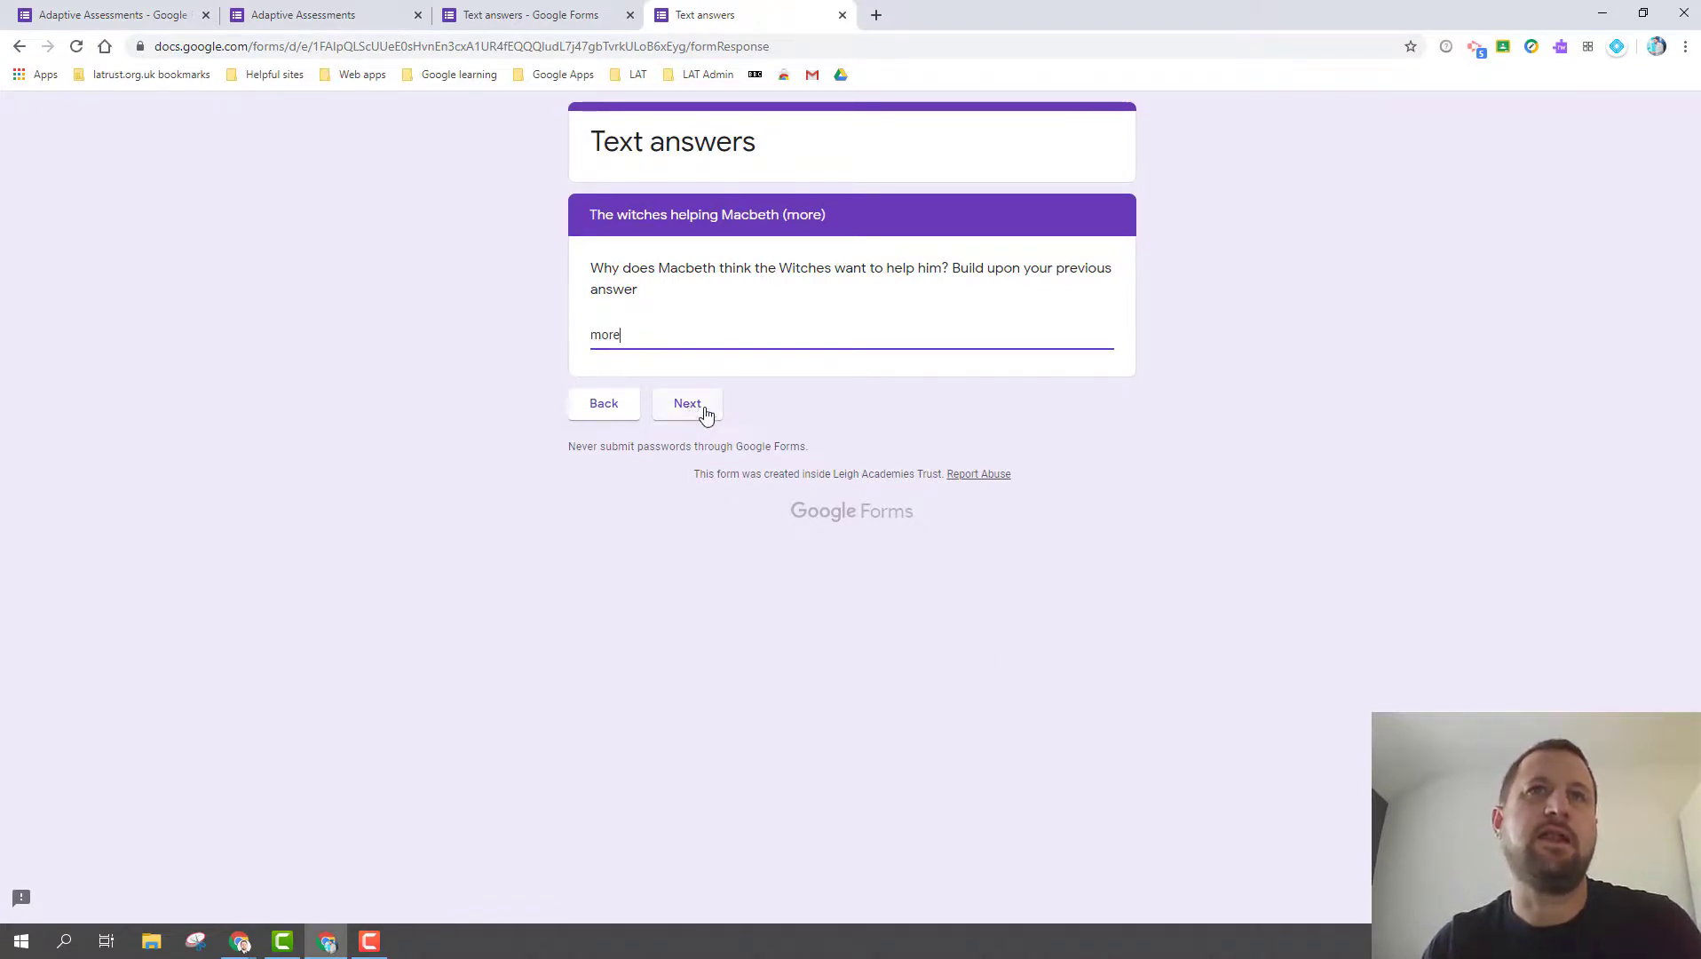
In the Text answers editor, check the 'After section 3' destination and leave it unchanged.
click(521, 15)
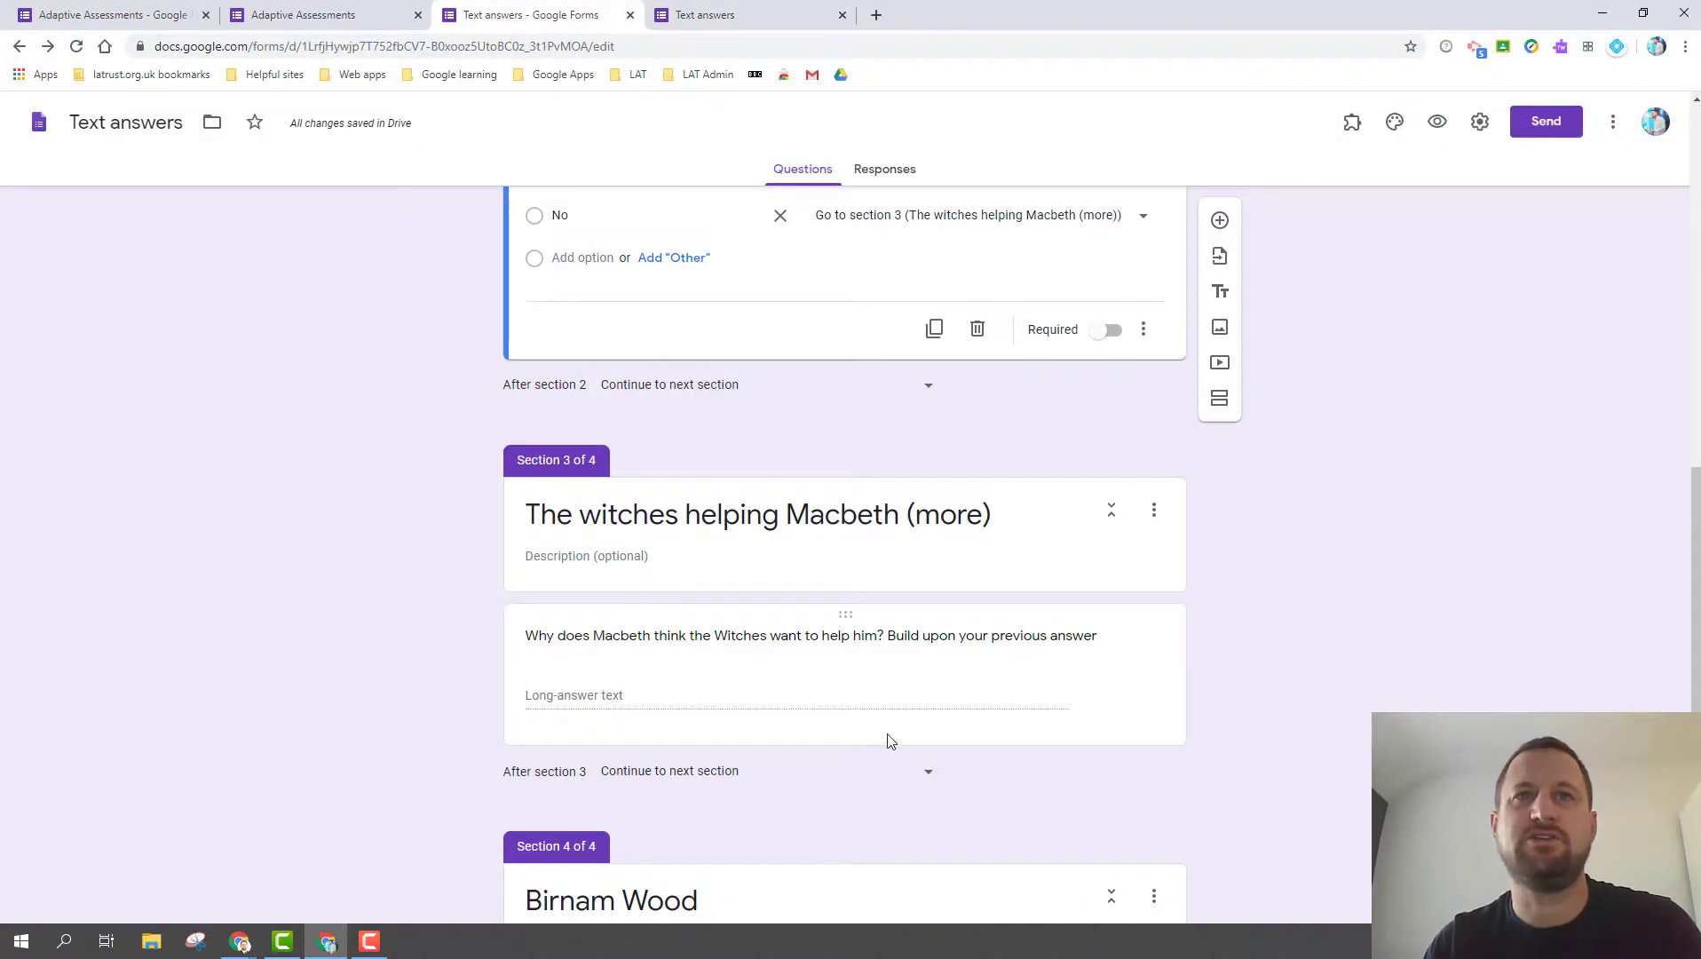
scroll(888, 739, down, 3)
scroll(876, 731, up, 3)
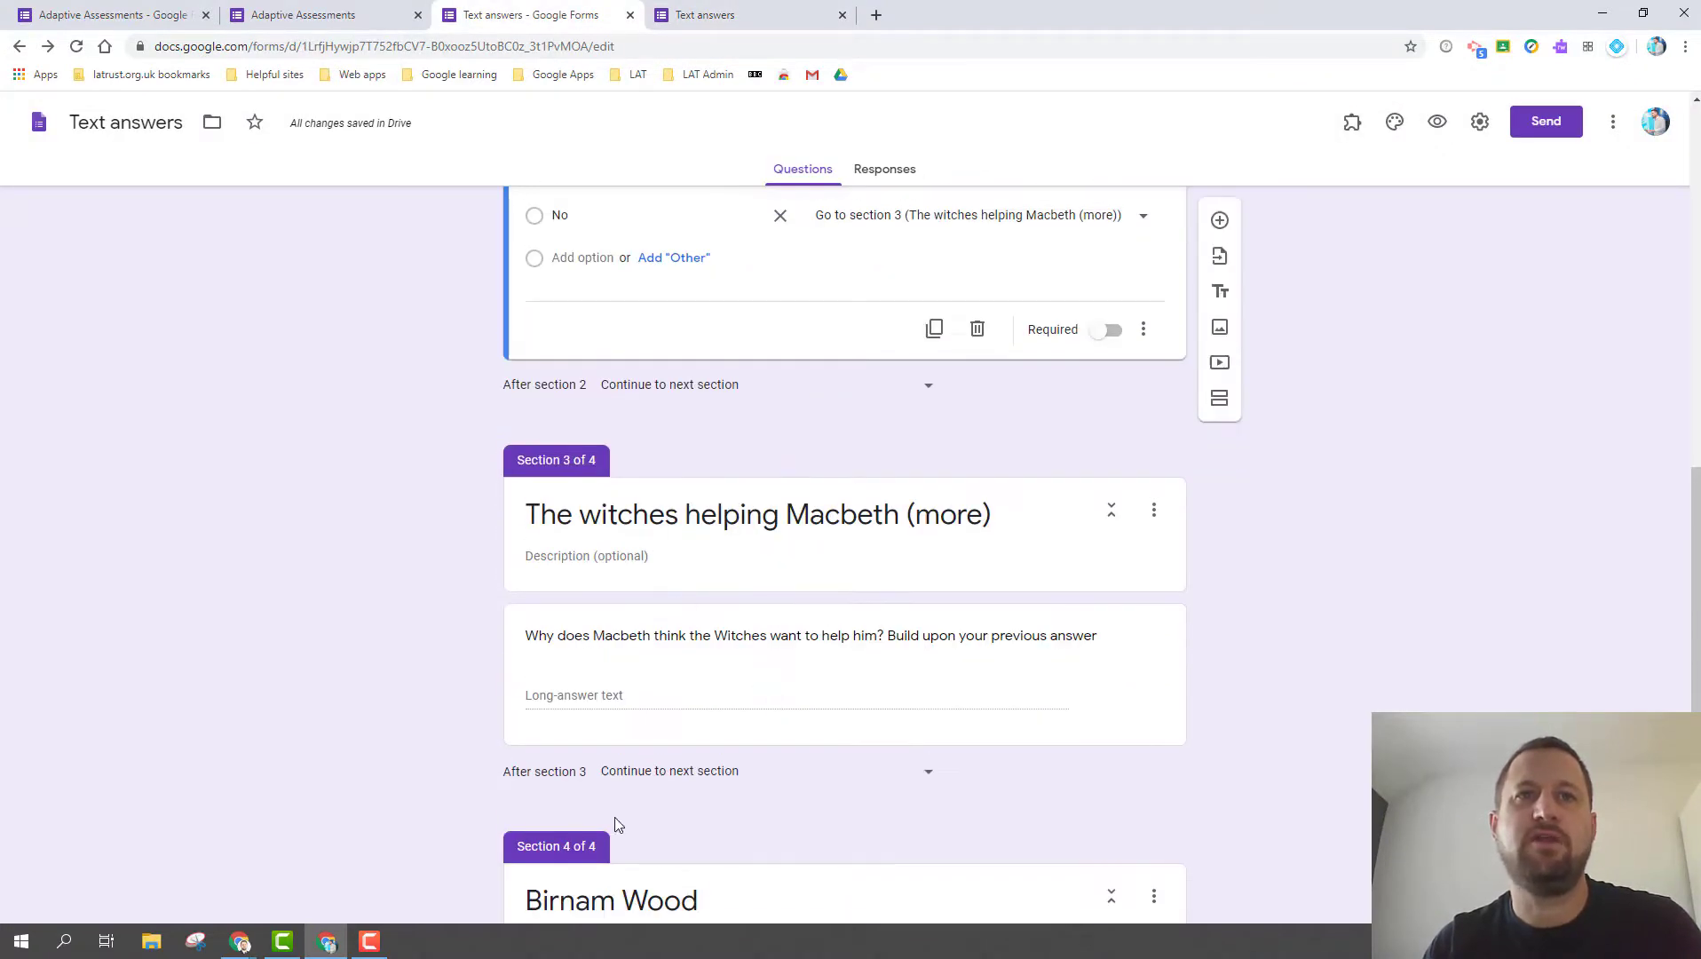
click(666, 783)
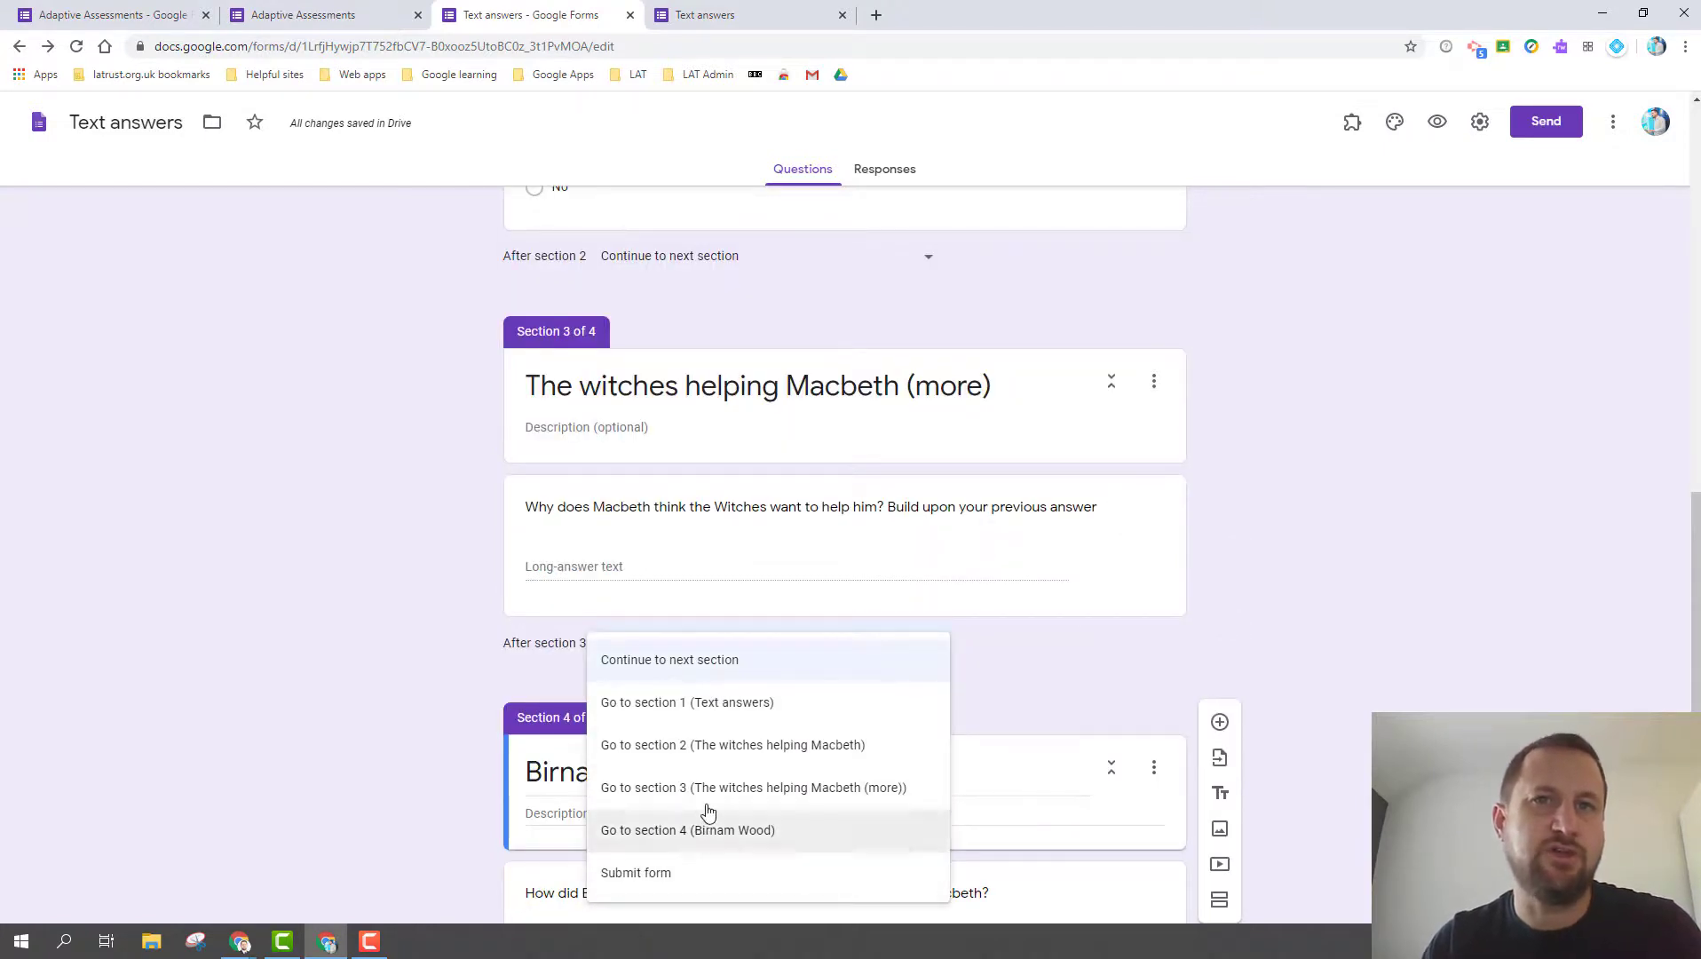
click(1355, 664)
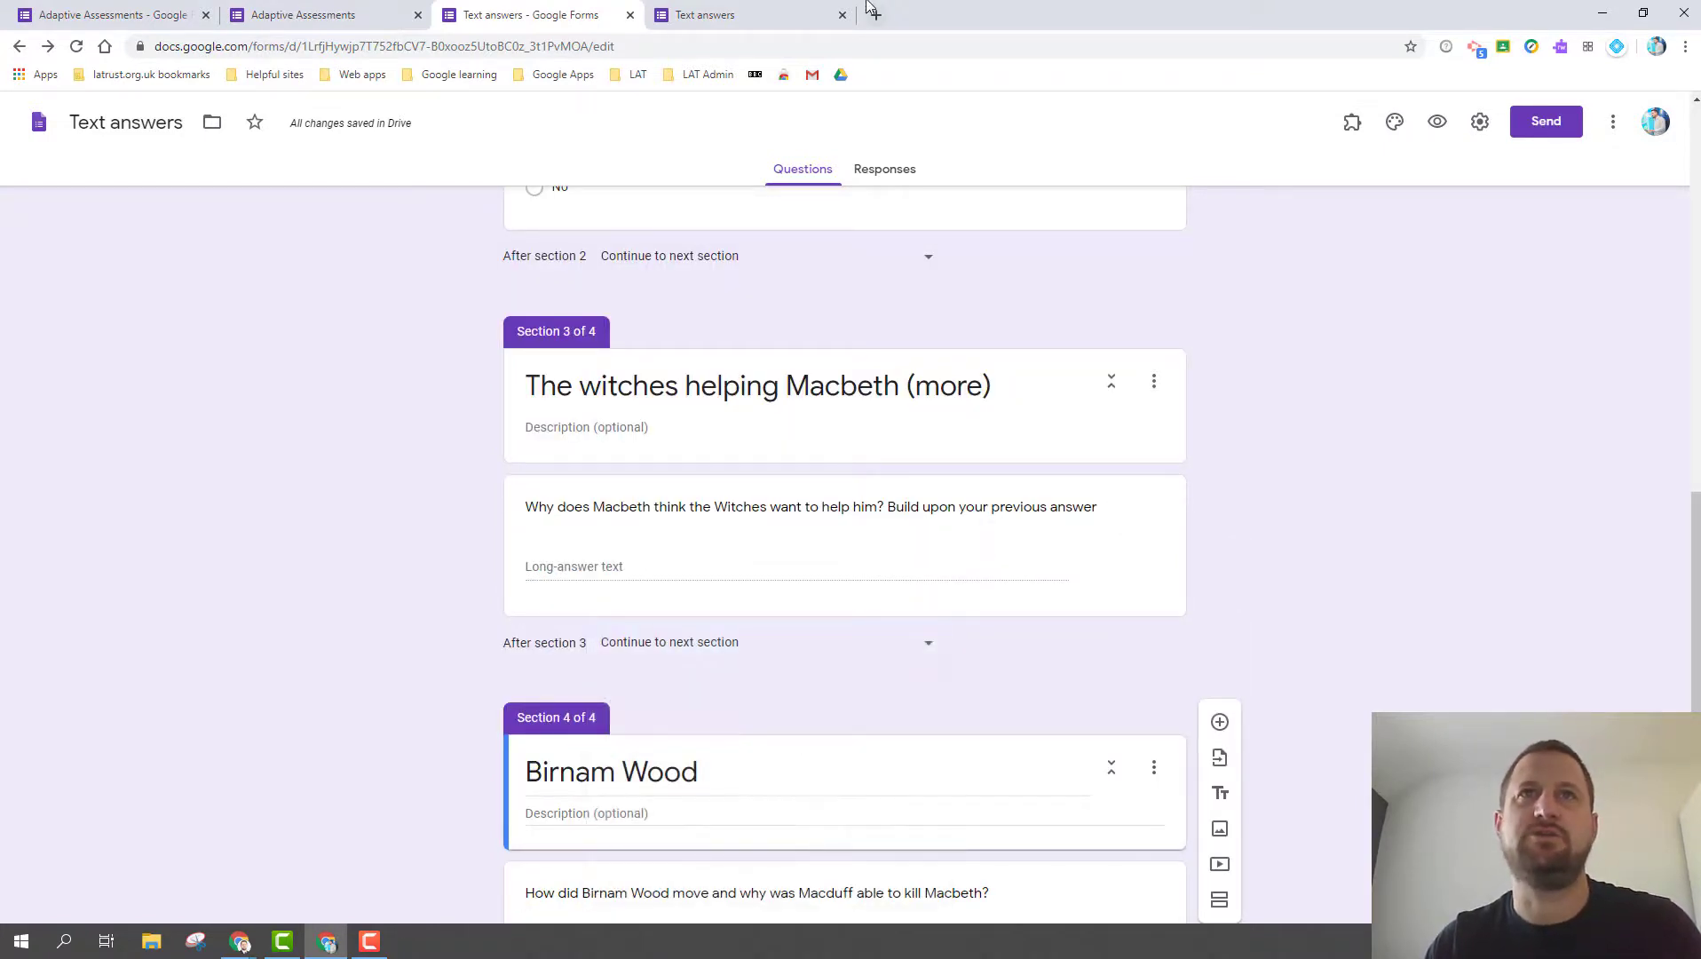
In the preview, advance to the Birnam Wood section, answer 'saasdas' and submit the response.
click(715, 16)
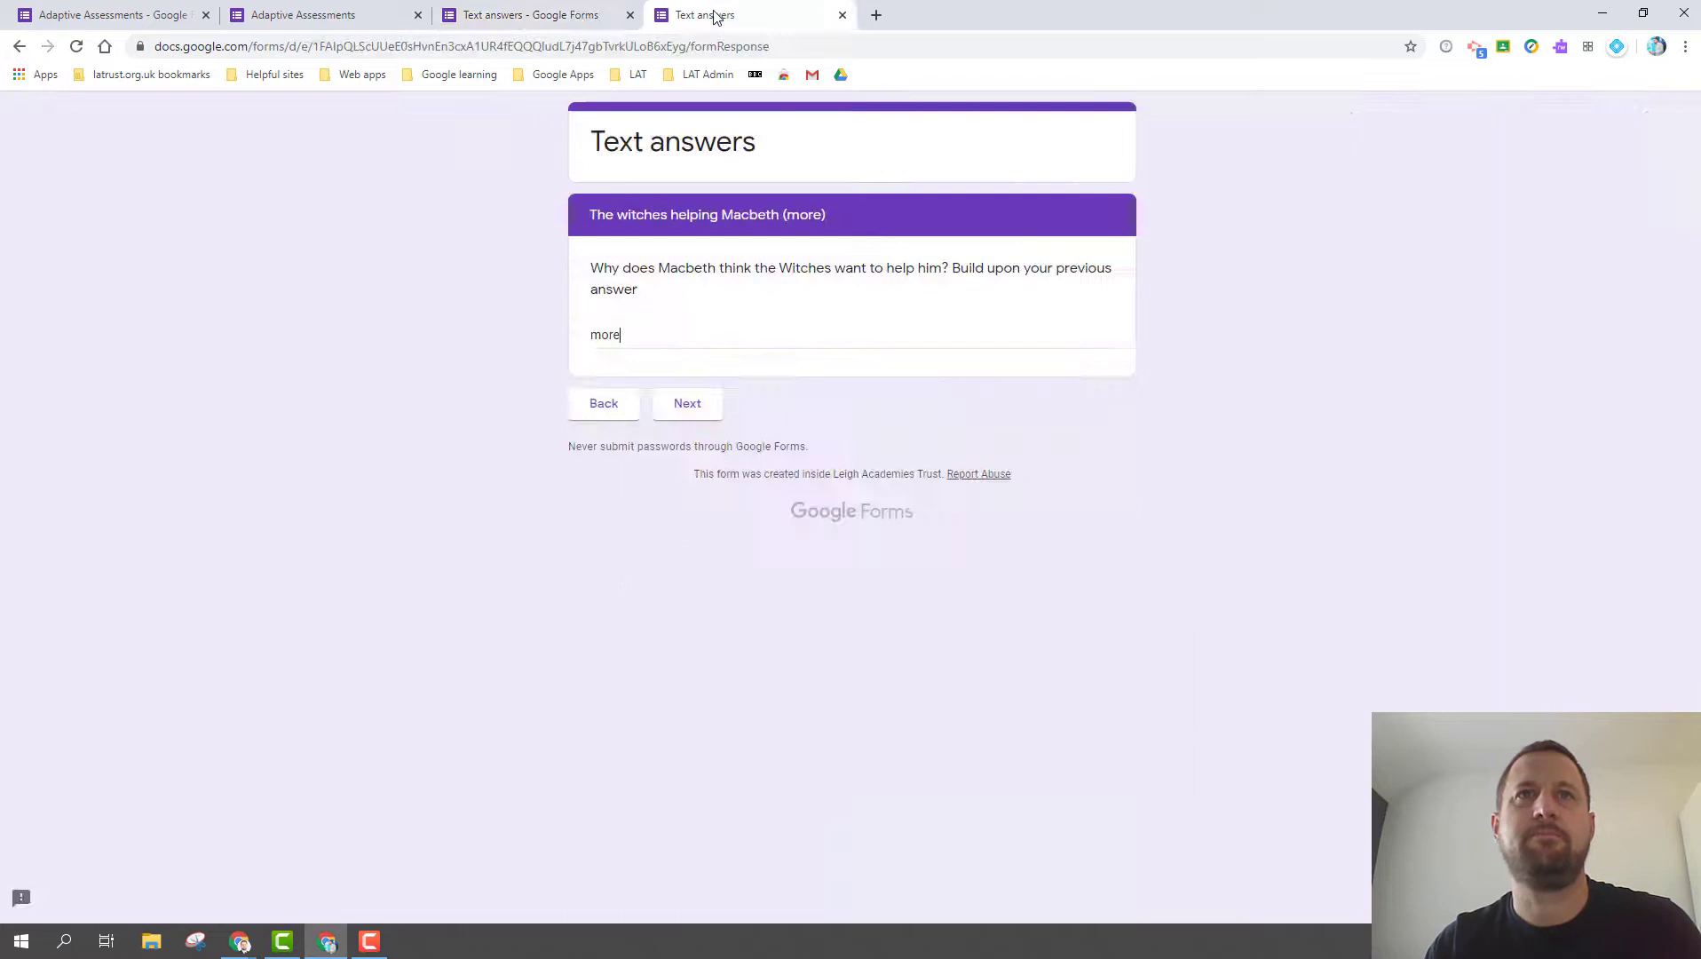
click(685, 403)
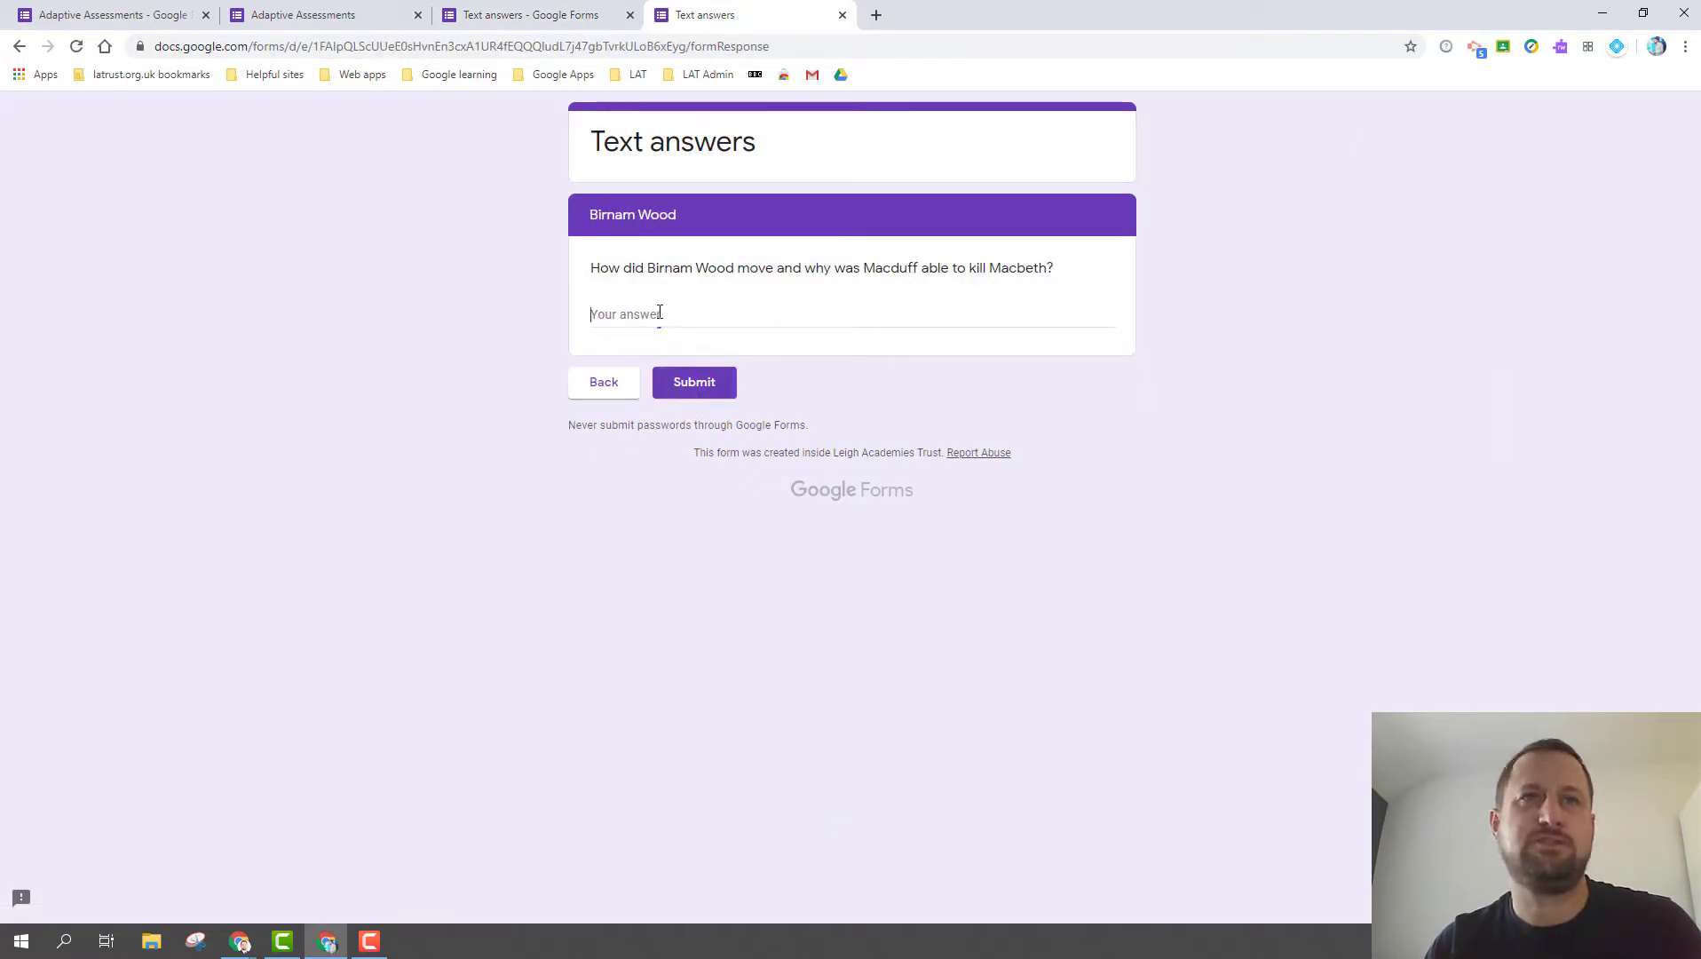
click(661, 314)
text(saasdas)
click(685, 384)
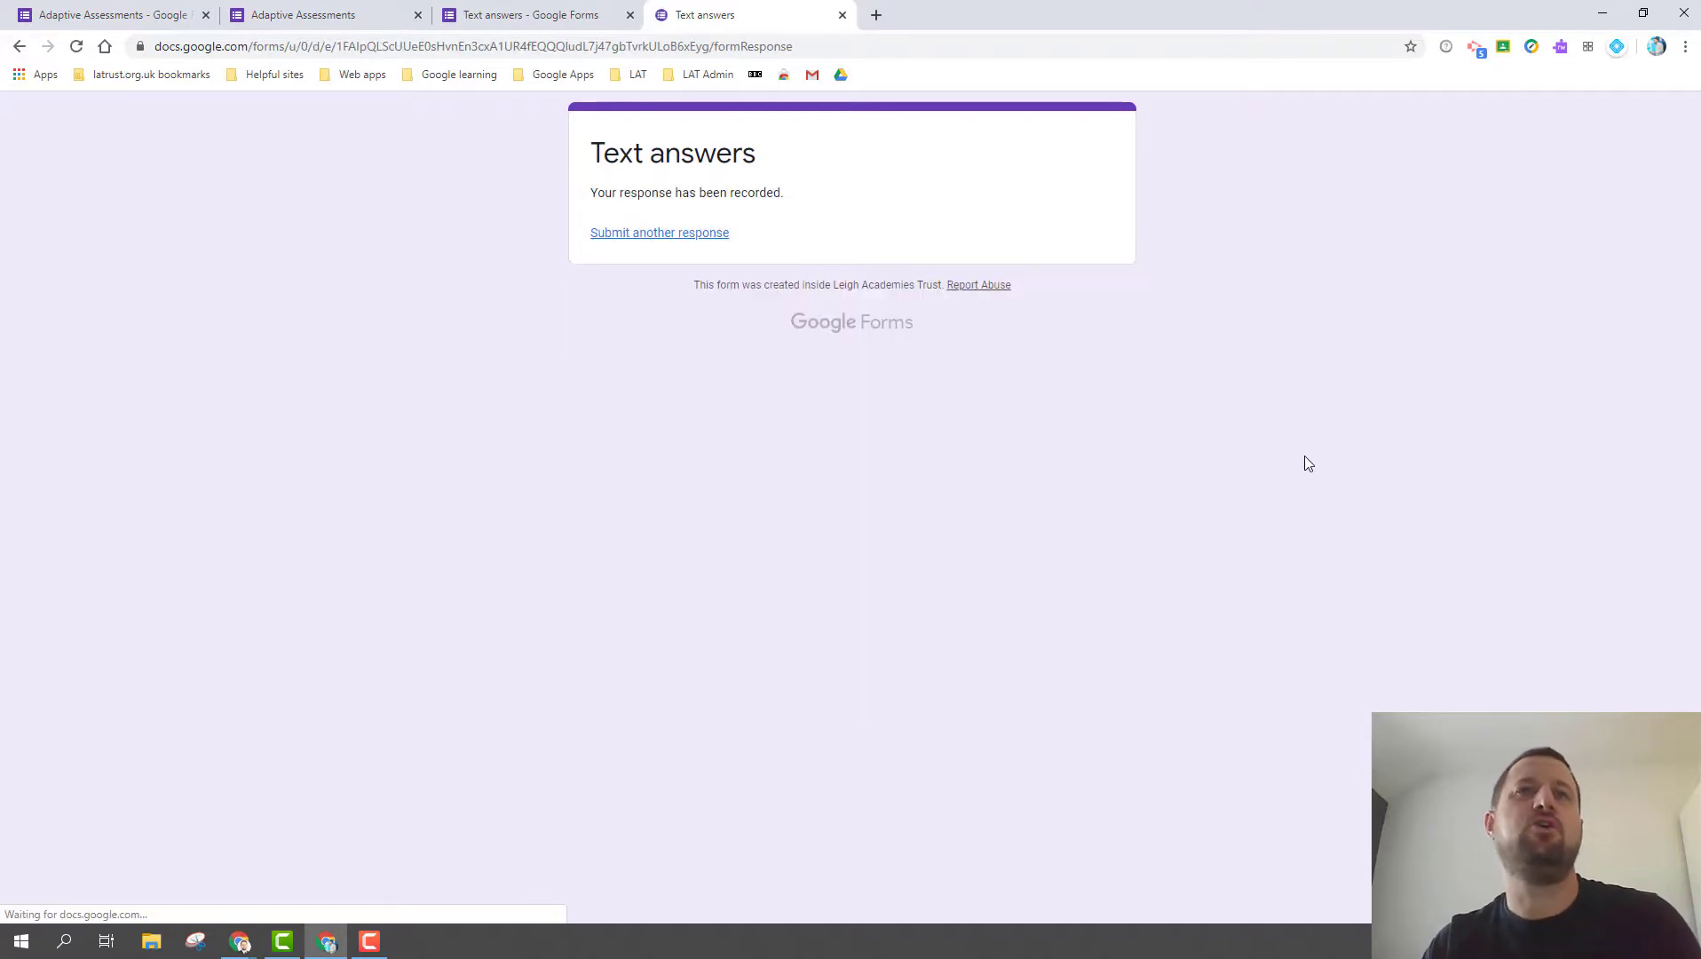